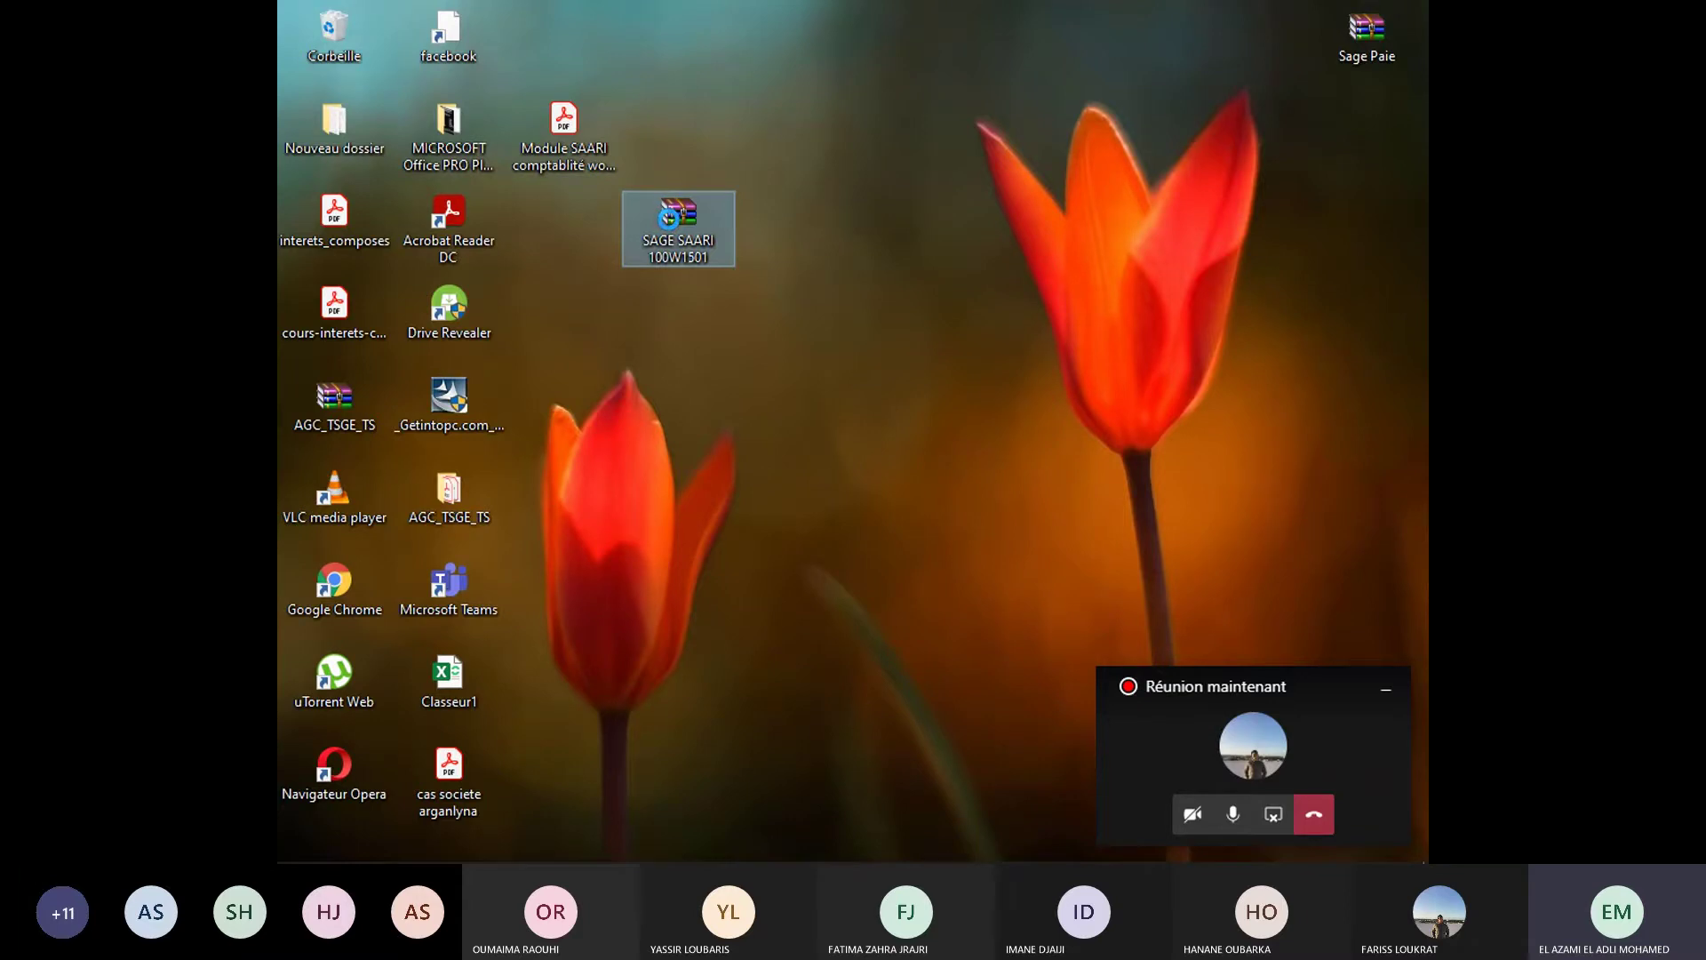
- Extract the SAGE SAARI 100W1501 archive onto the desktop and open the extracted folder
right_click(670, 220)
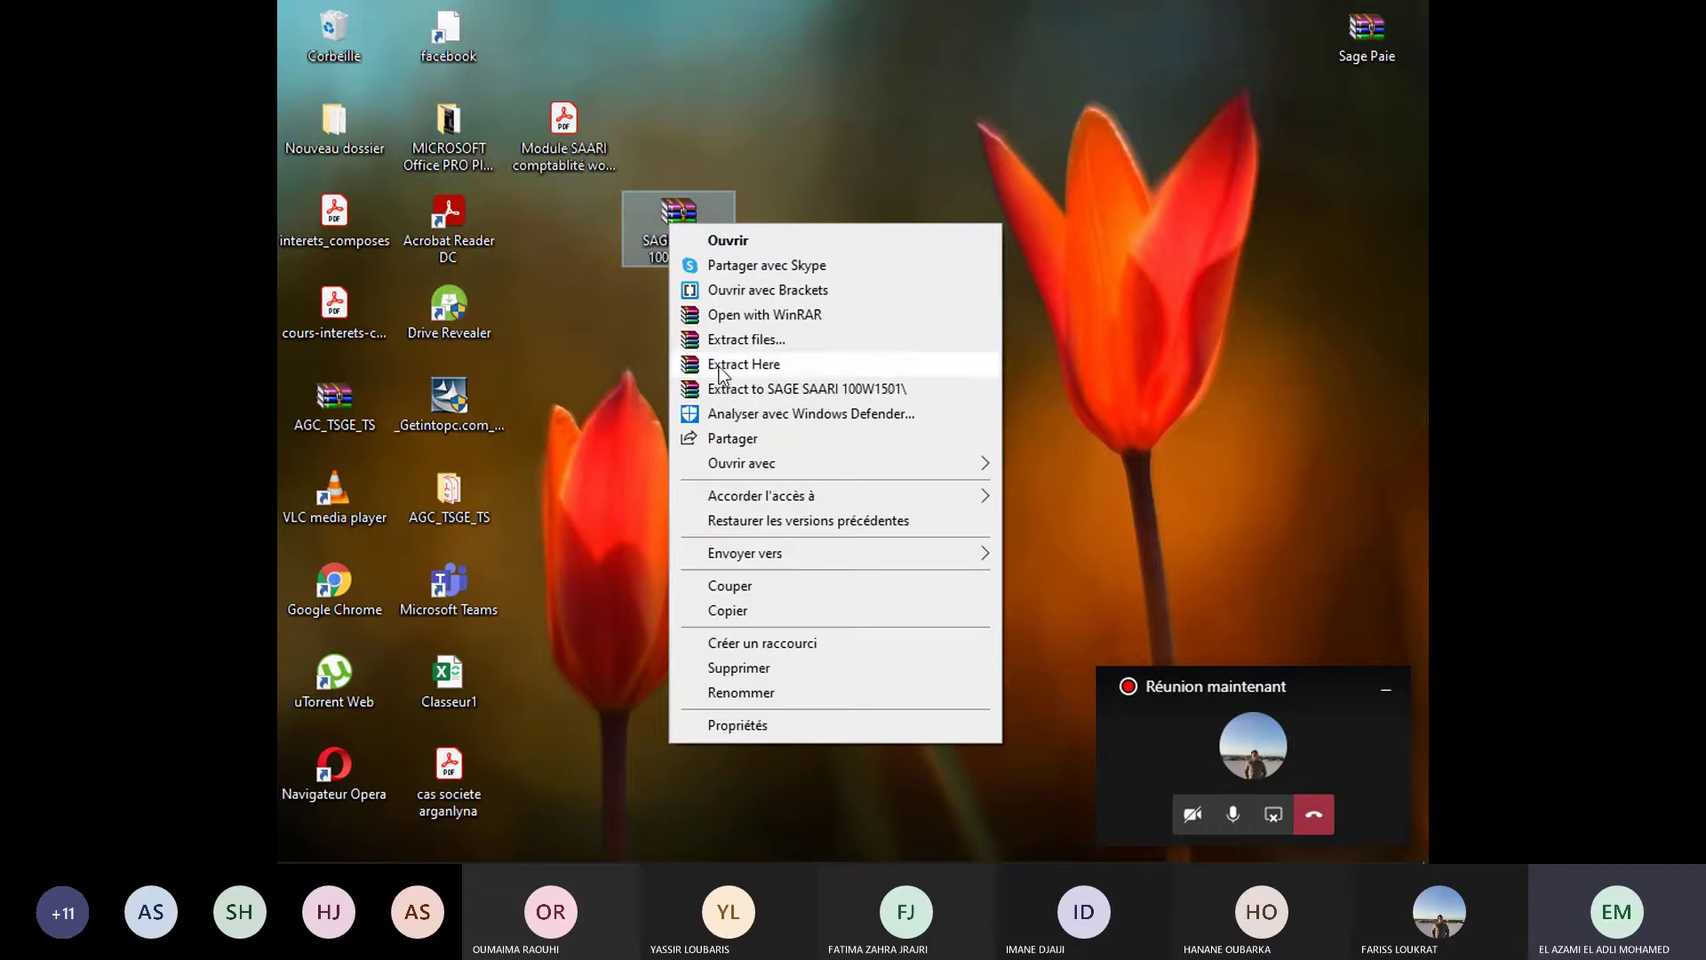
left_click(745, 365)
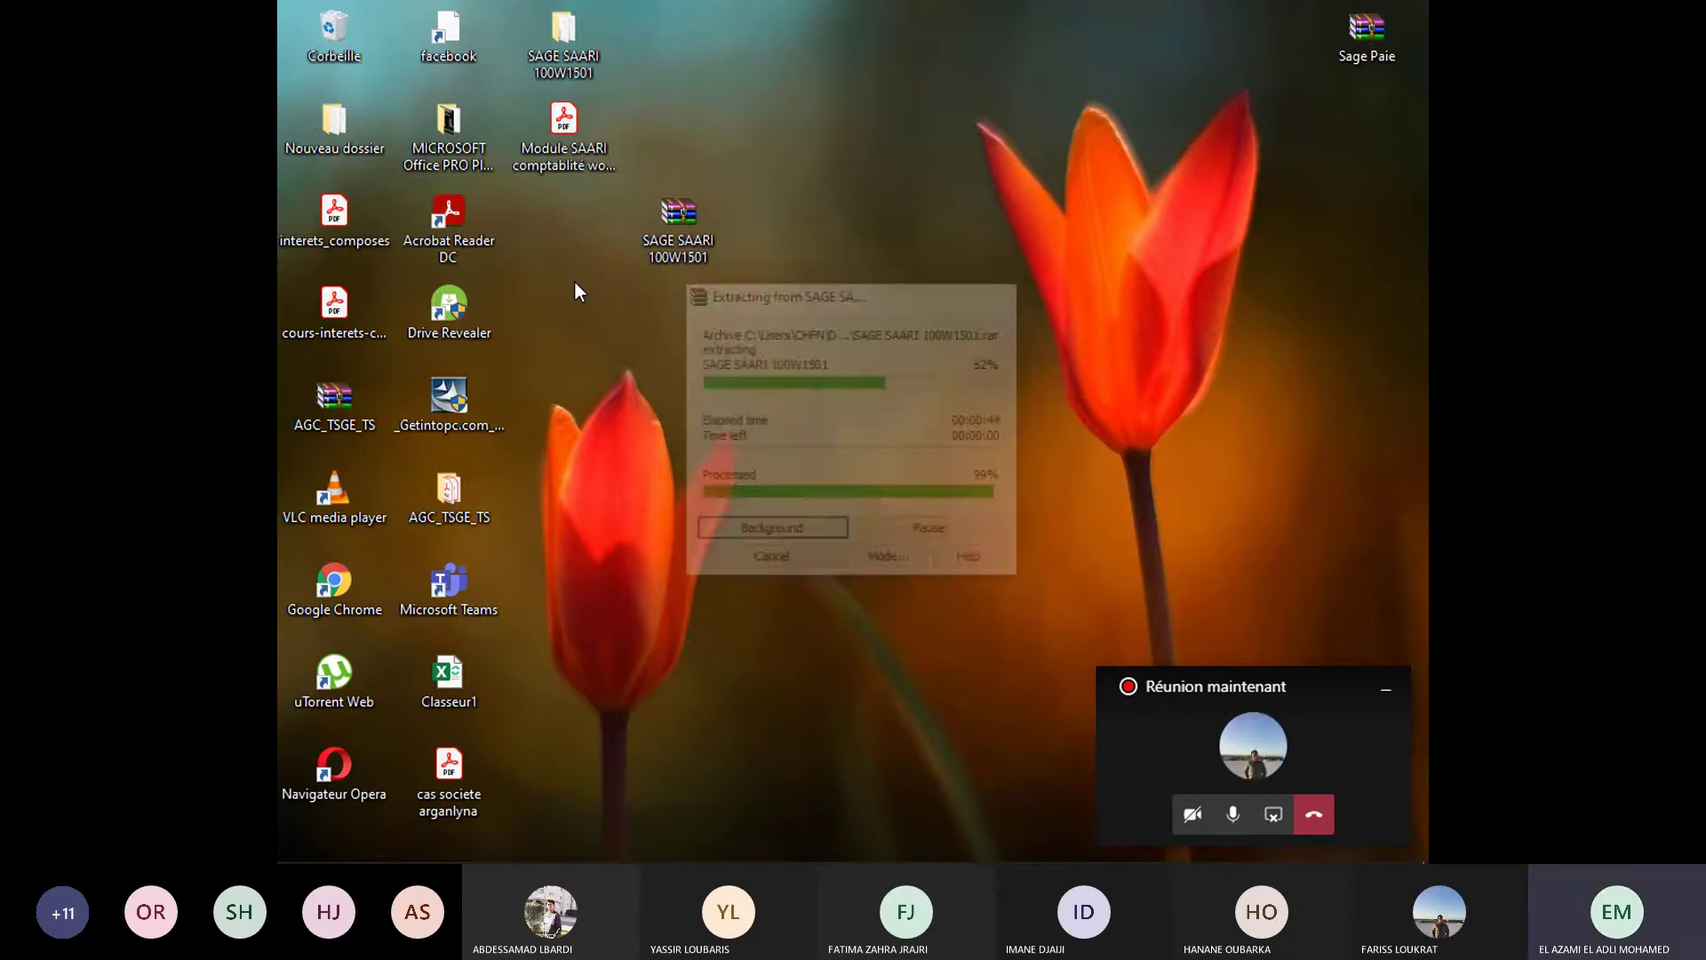
left_click_drag(613, 40, 615, 313)
double_click(566, 315)
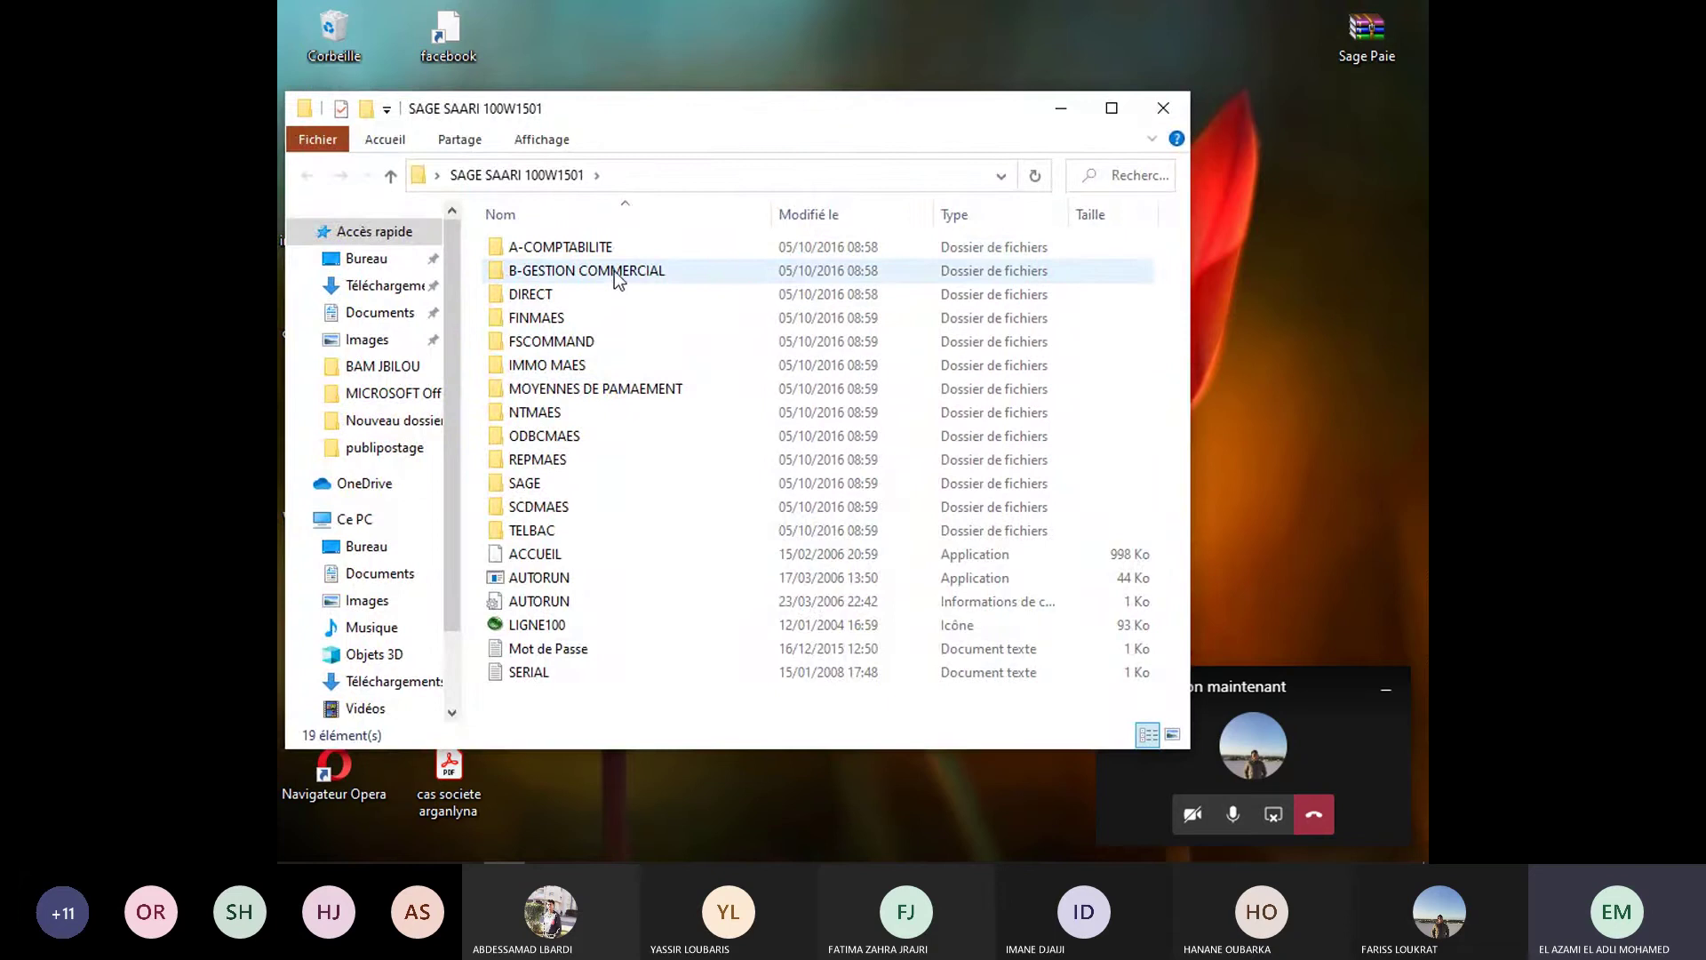
- Open the SERIAL text file and examine the serial numbers listed for the Sage products, leaving the file open
left_click(560, 675)
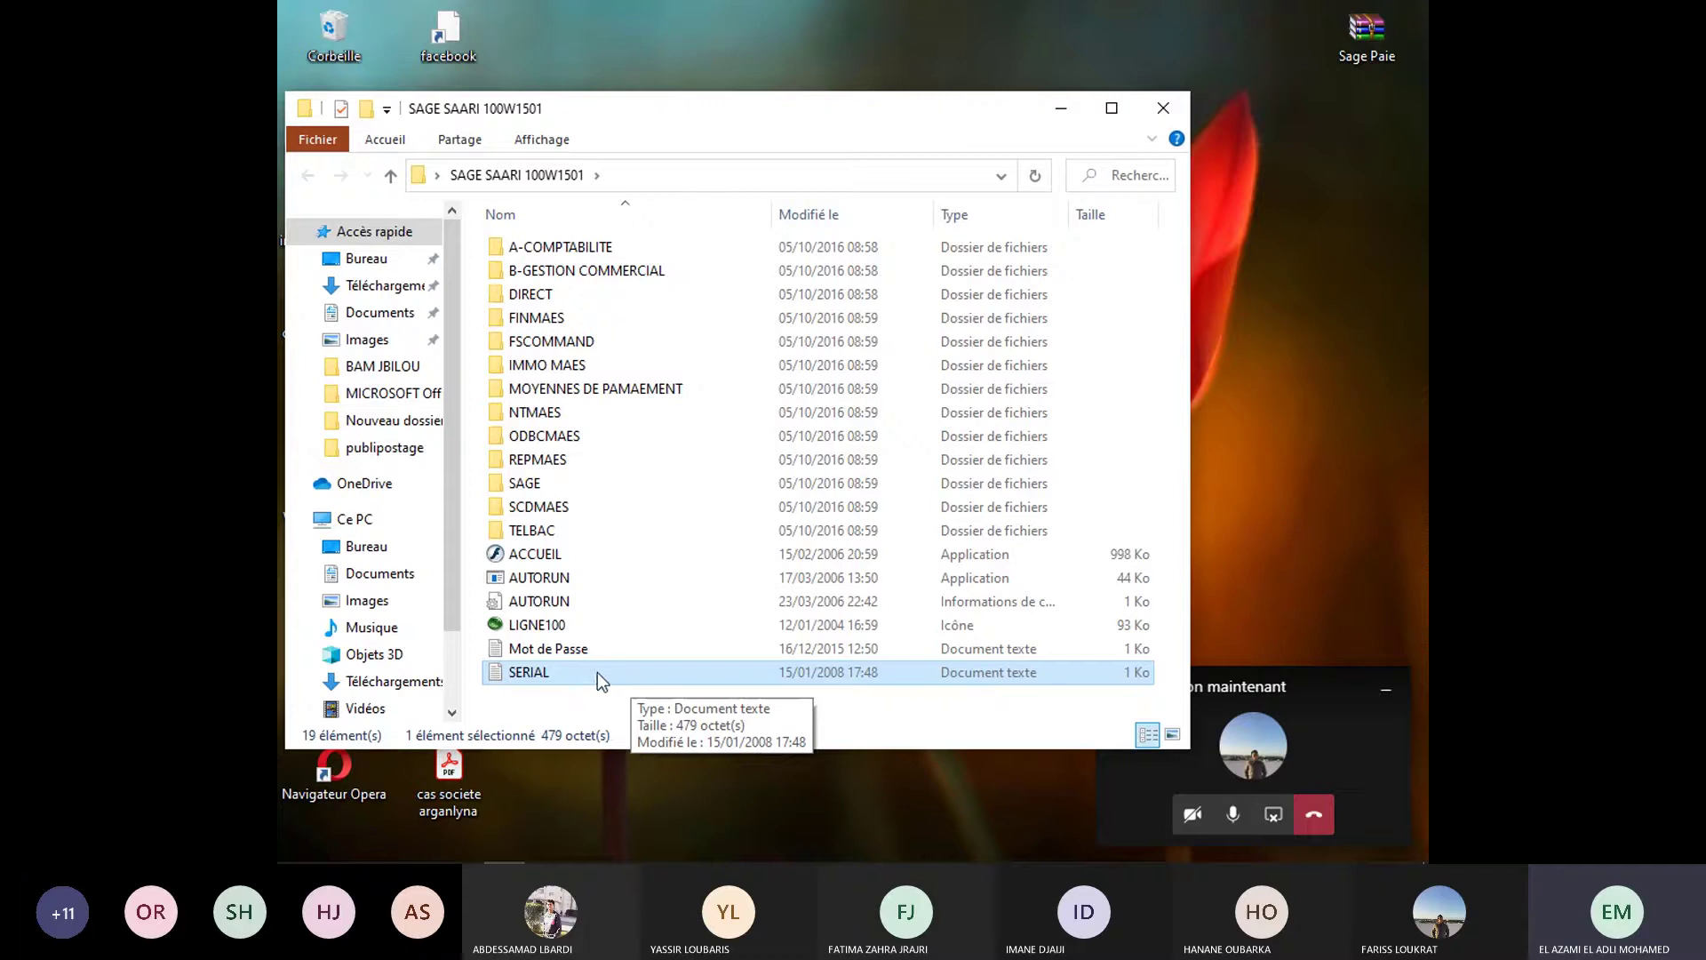
double_click(551, 667)
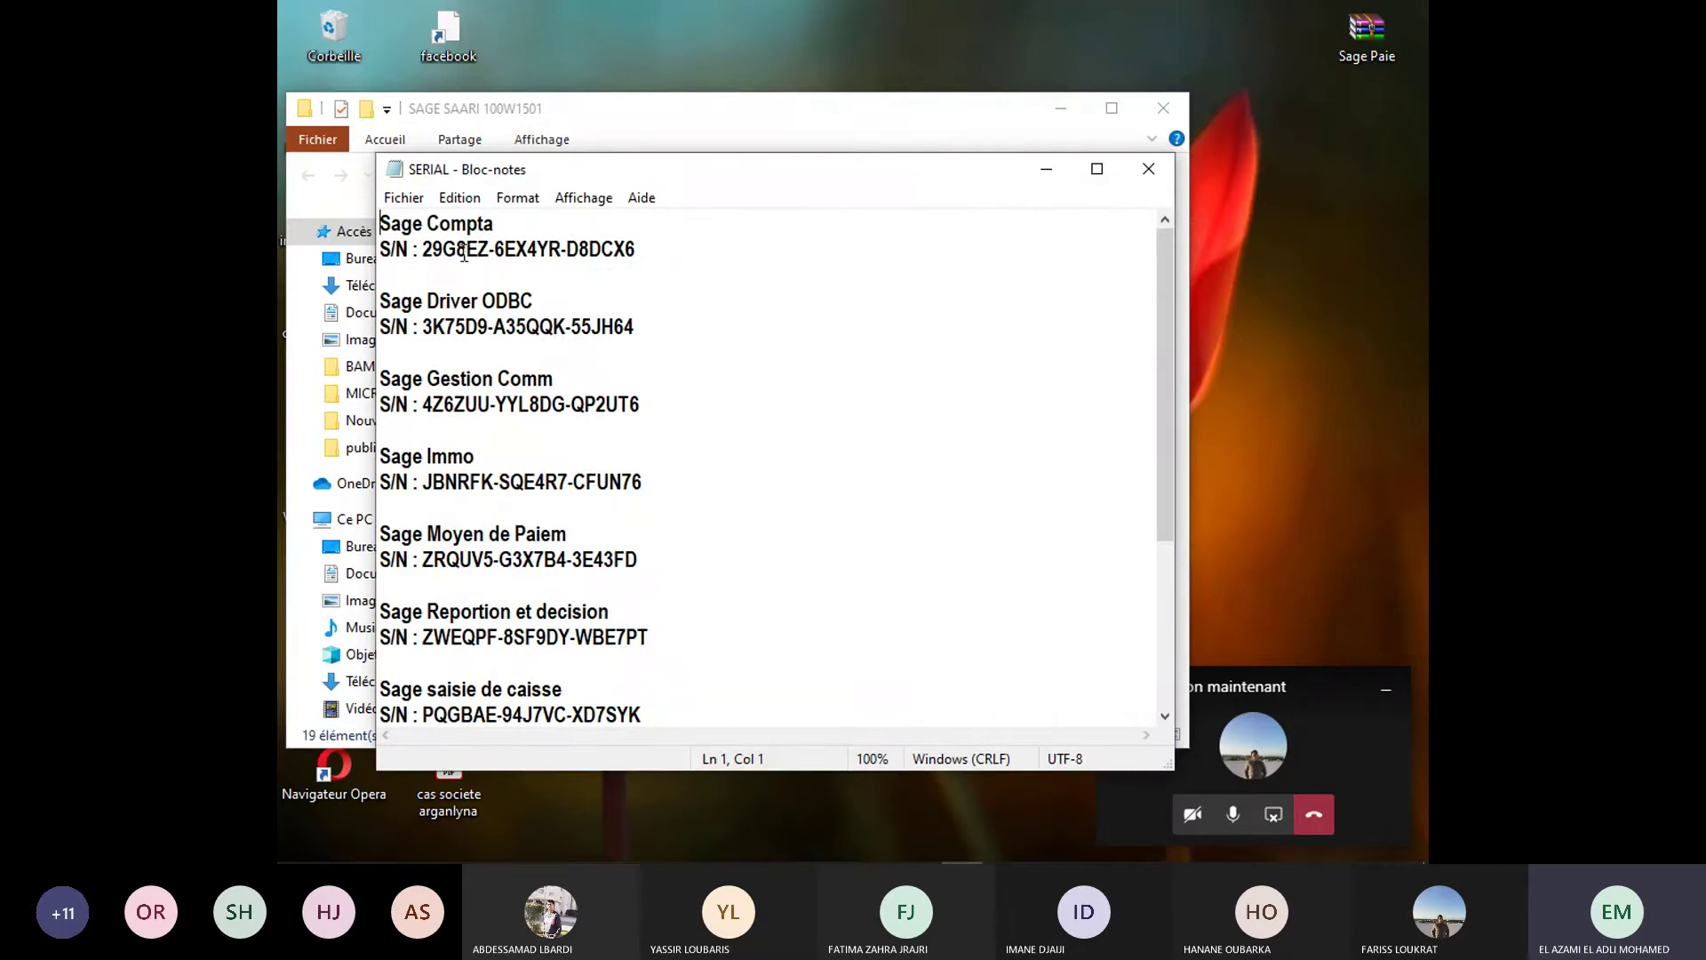
double_click(466, 249)
left_click(465, 249)
left_click_drag(433, 407, 538, 407)
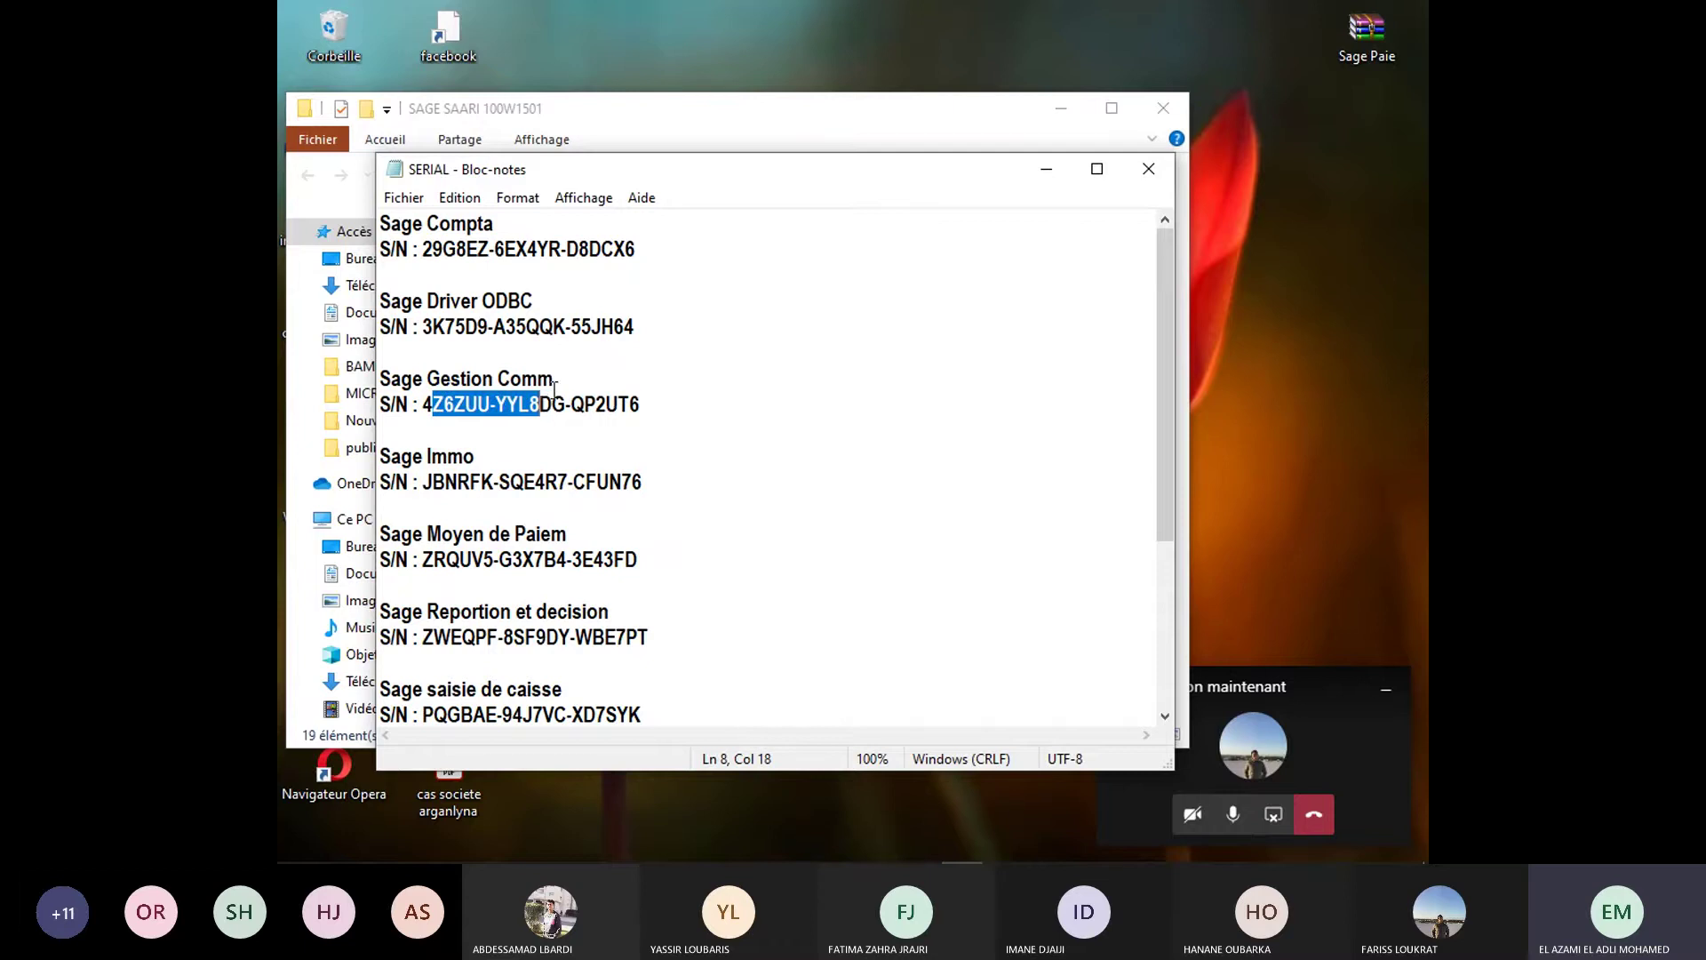
left_click(693, 135)
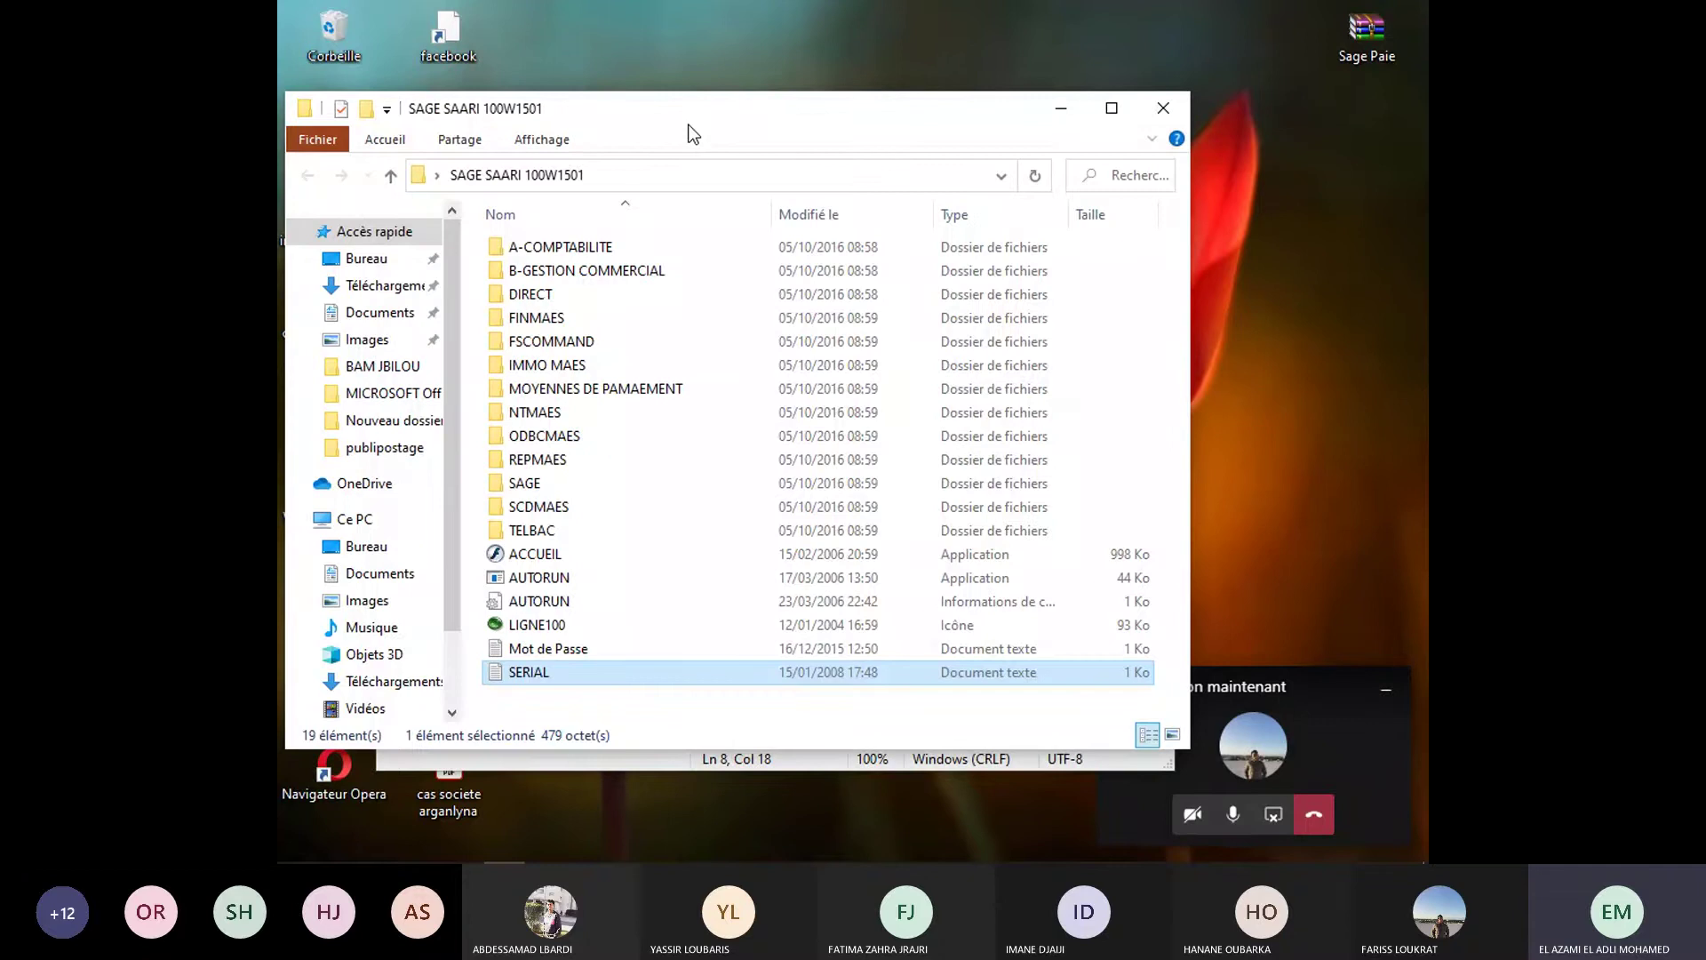
- Launch the SETUP application from the A-COMPTABILITE folder
double_click(611, 255)
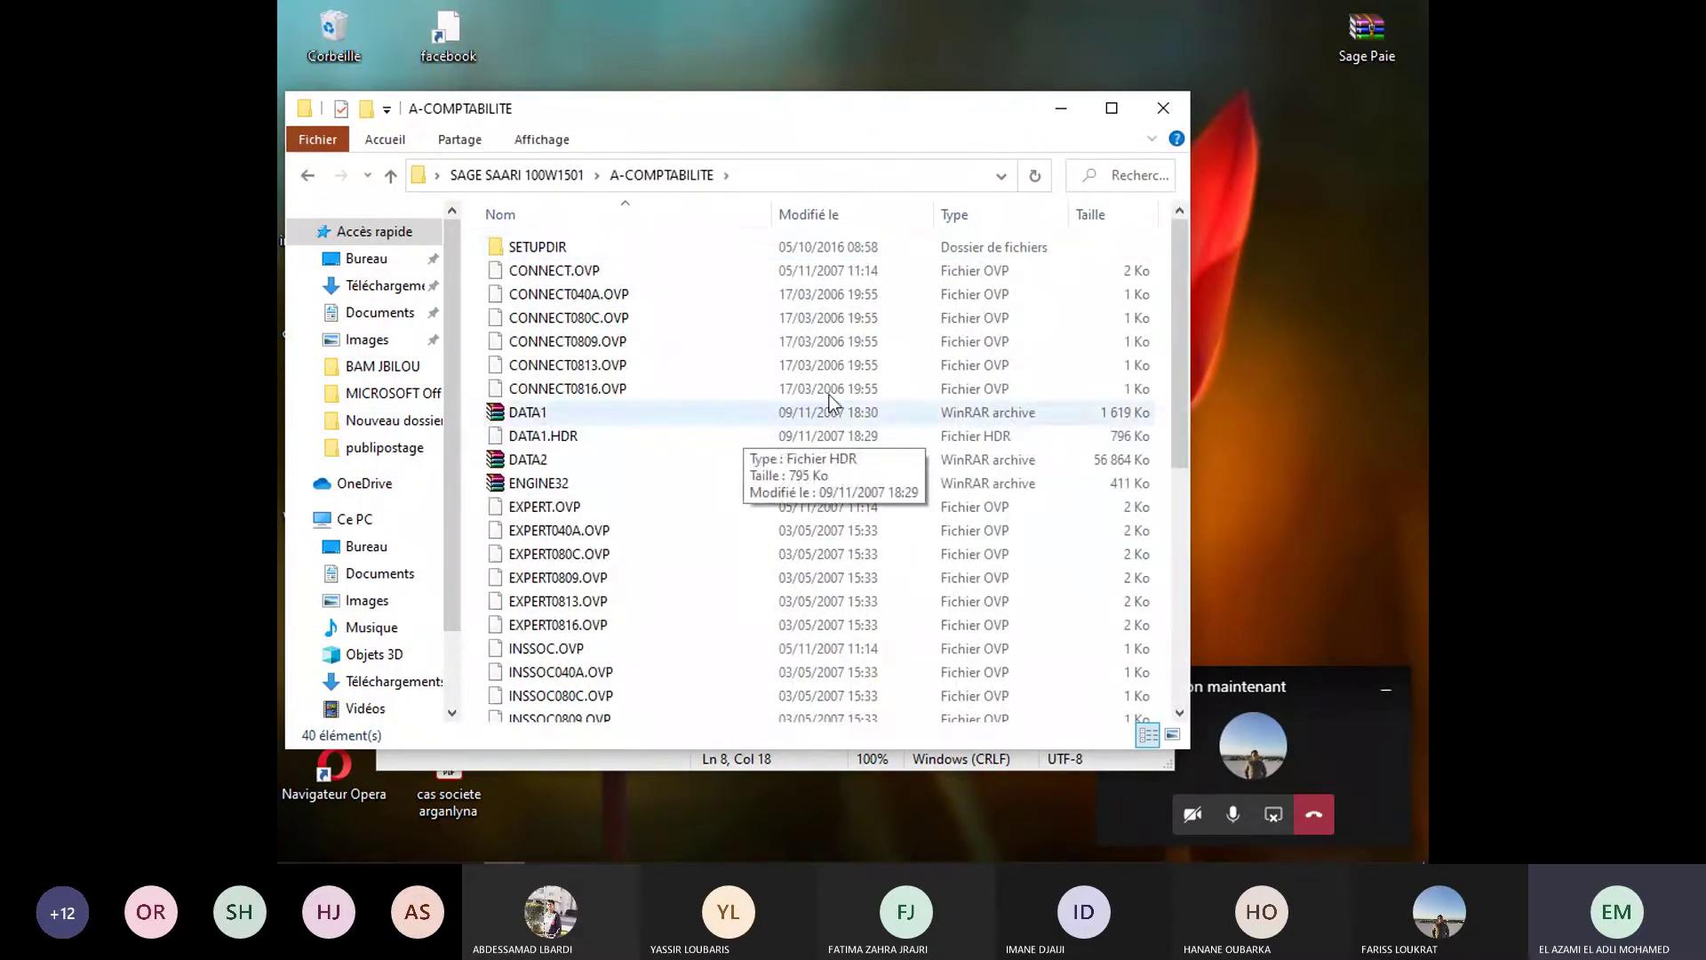
scroll(1175, 301, "down", 1)
left_click_drag(1174, 301, 1165, 573)
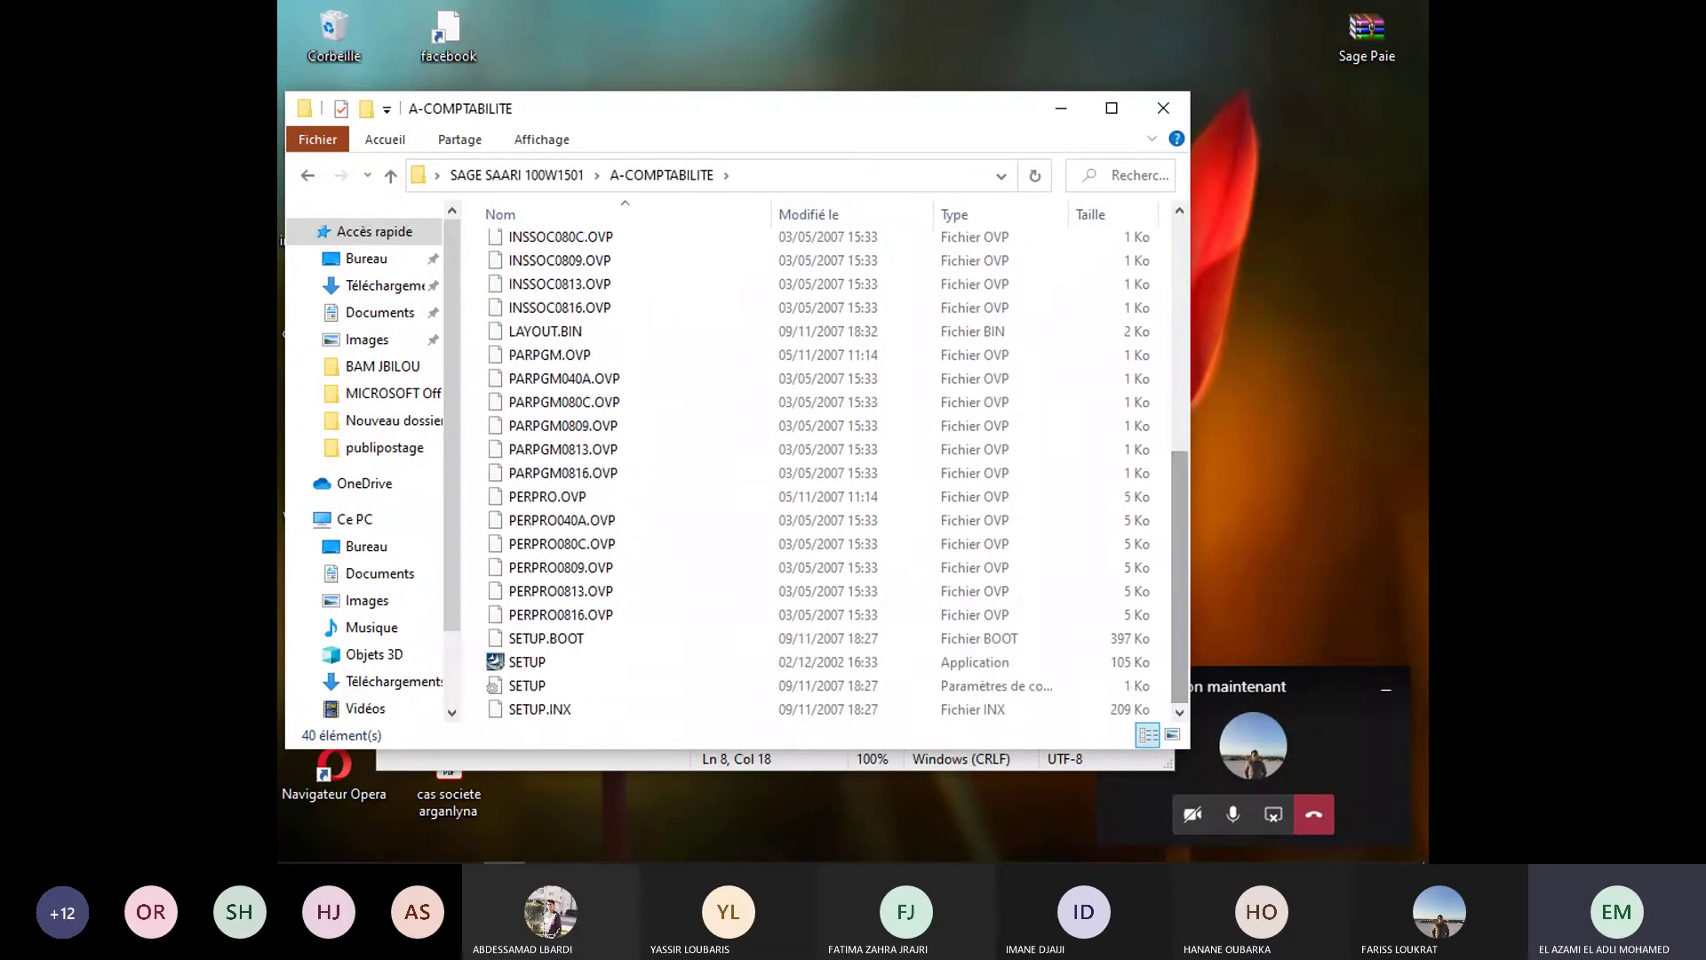
left_click(533, 668)
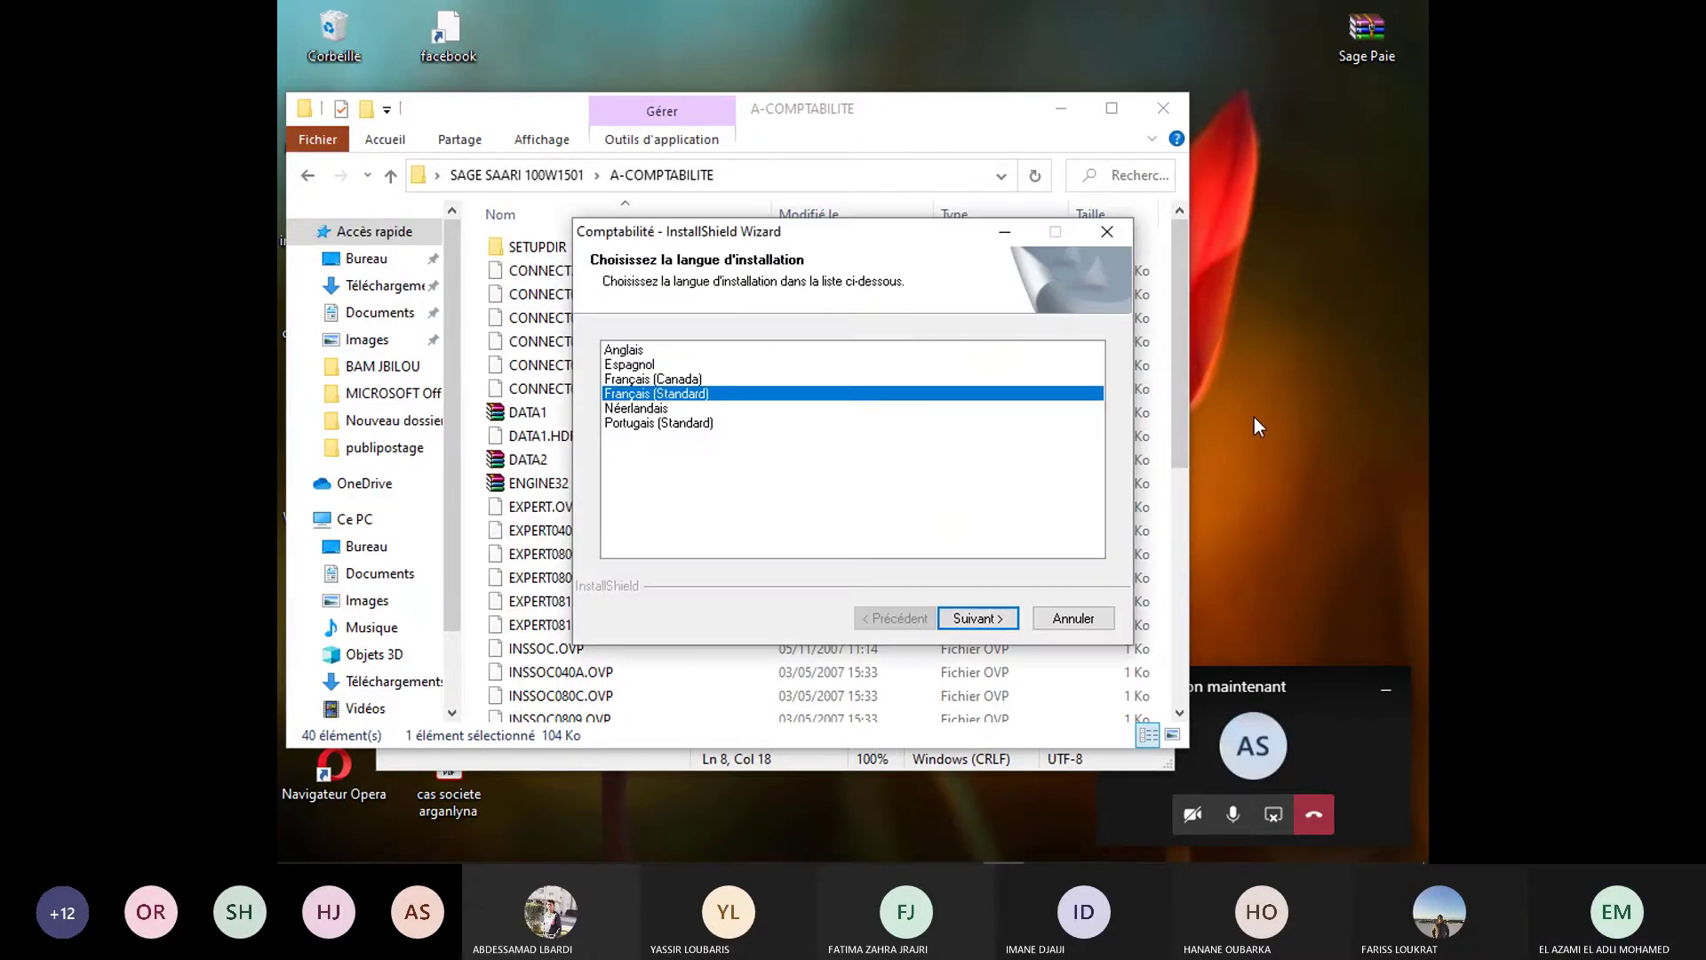
- Accept Français (Standard) as the installation language and C:\Program Files (x86)\Maestria as the target folder
left_click(977, 618)
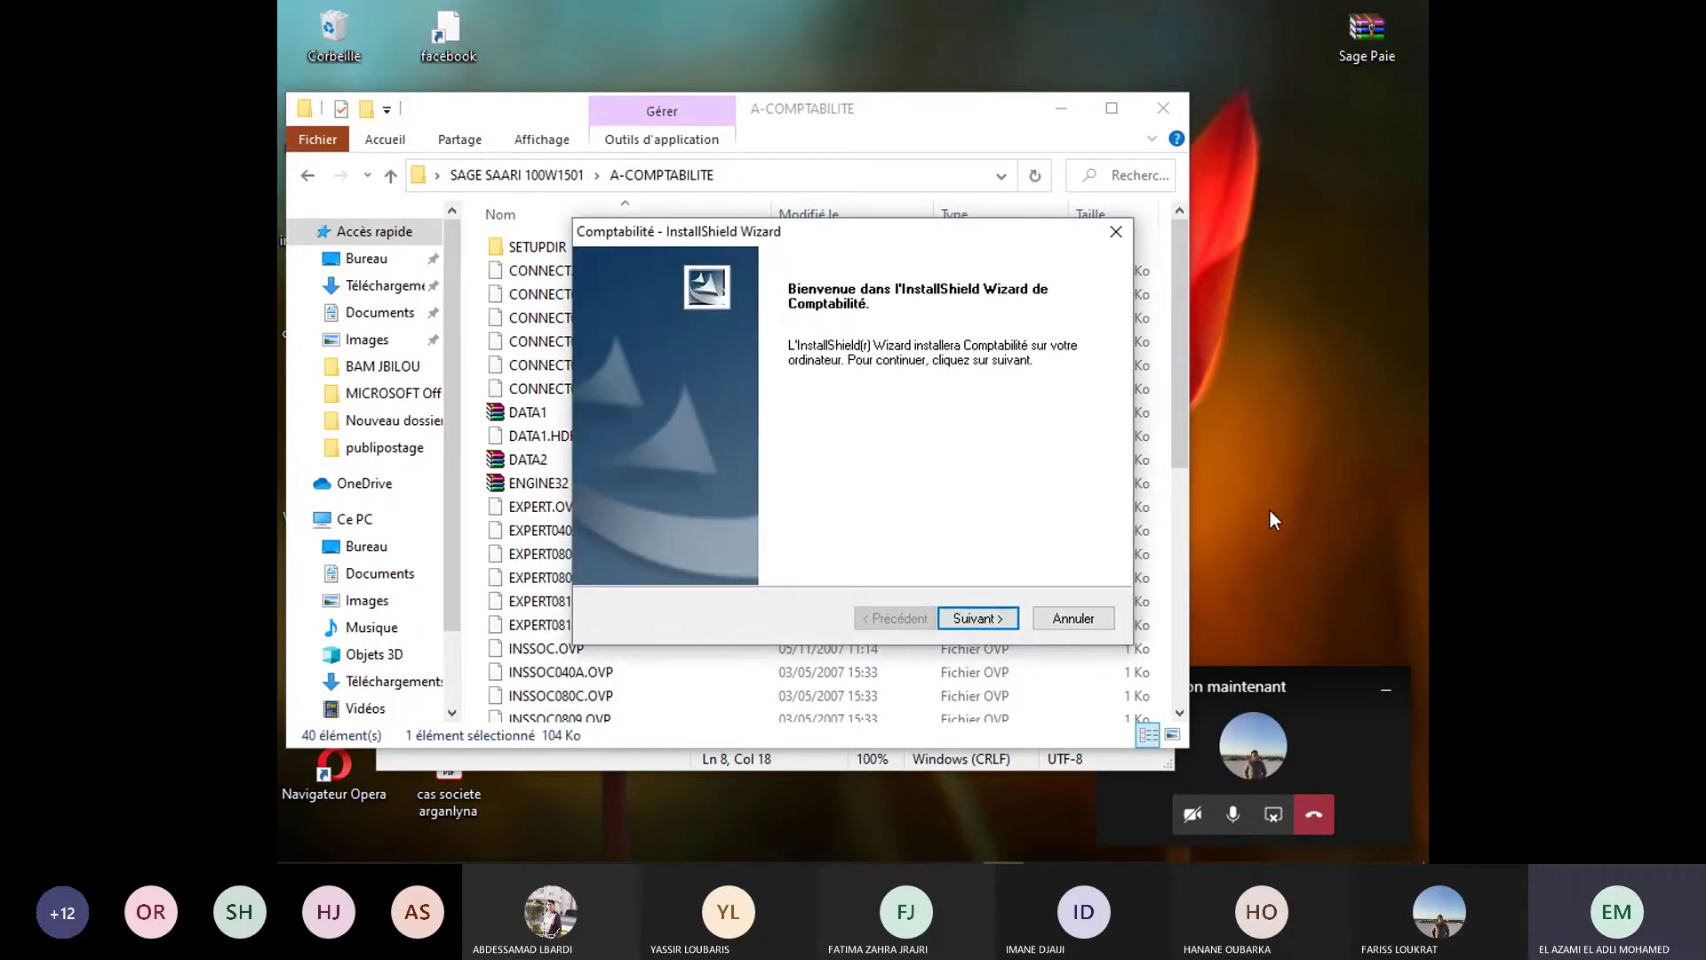
left_click(988, 622)
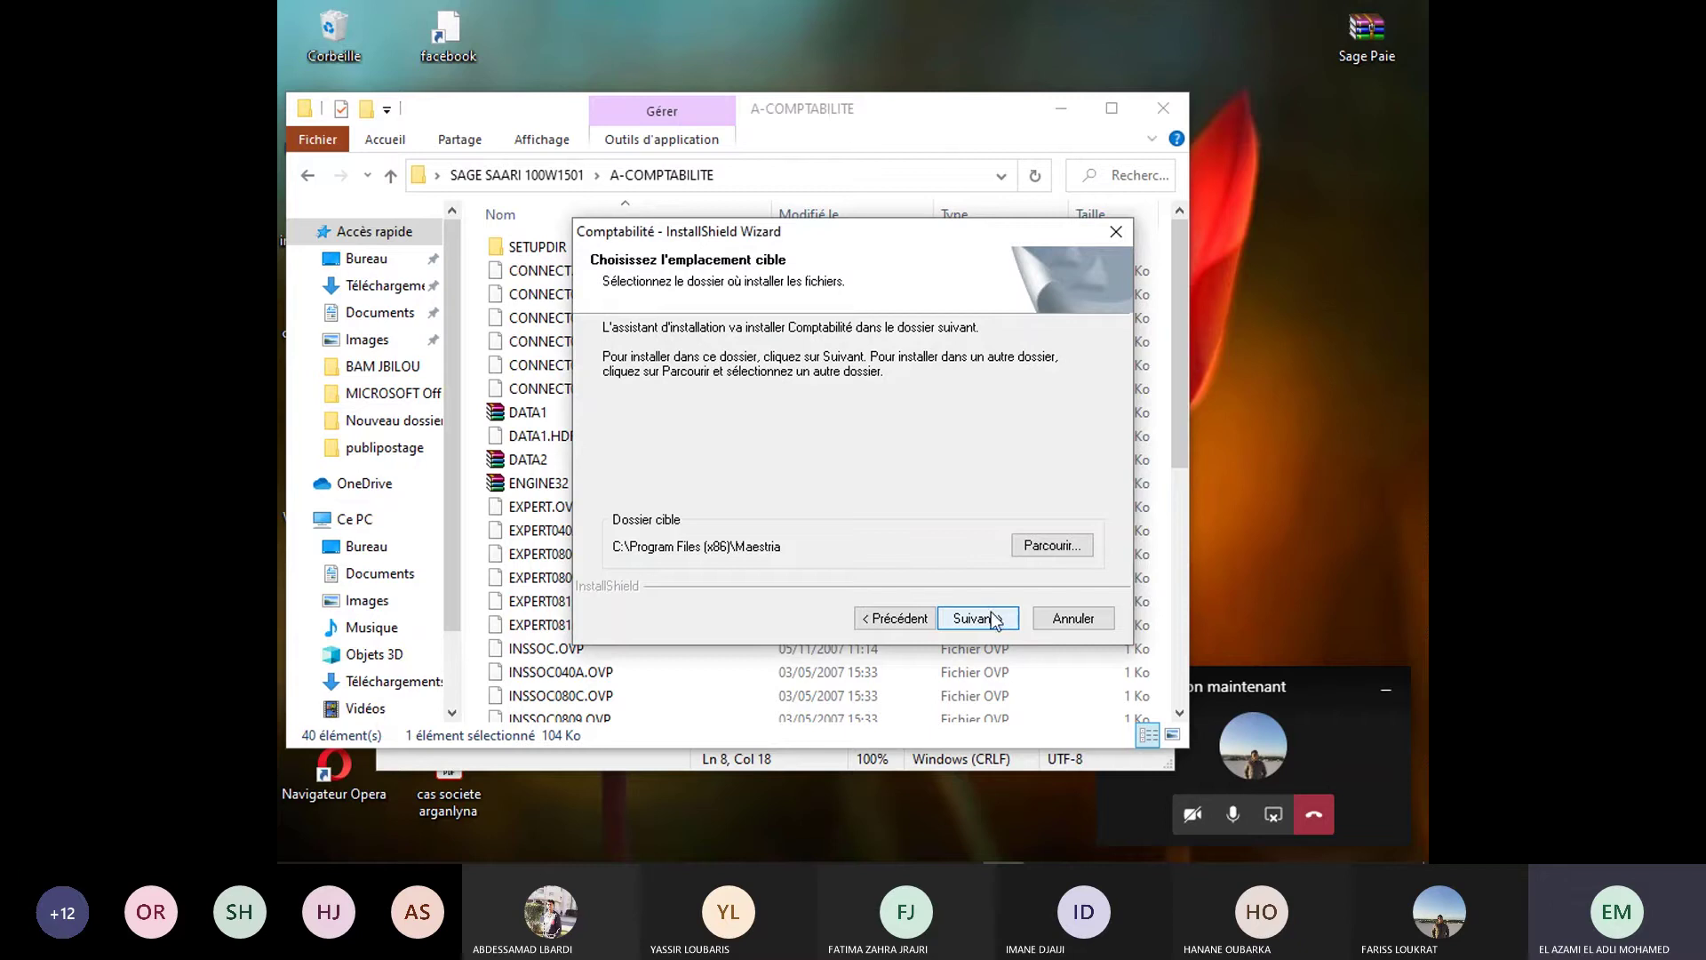
left_click(978, 625)
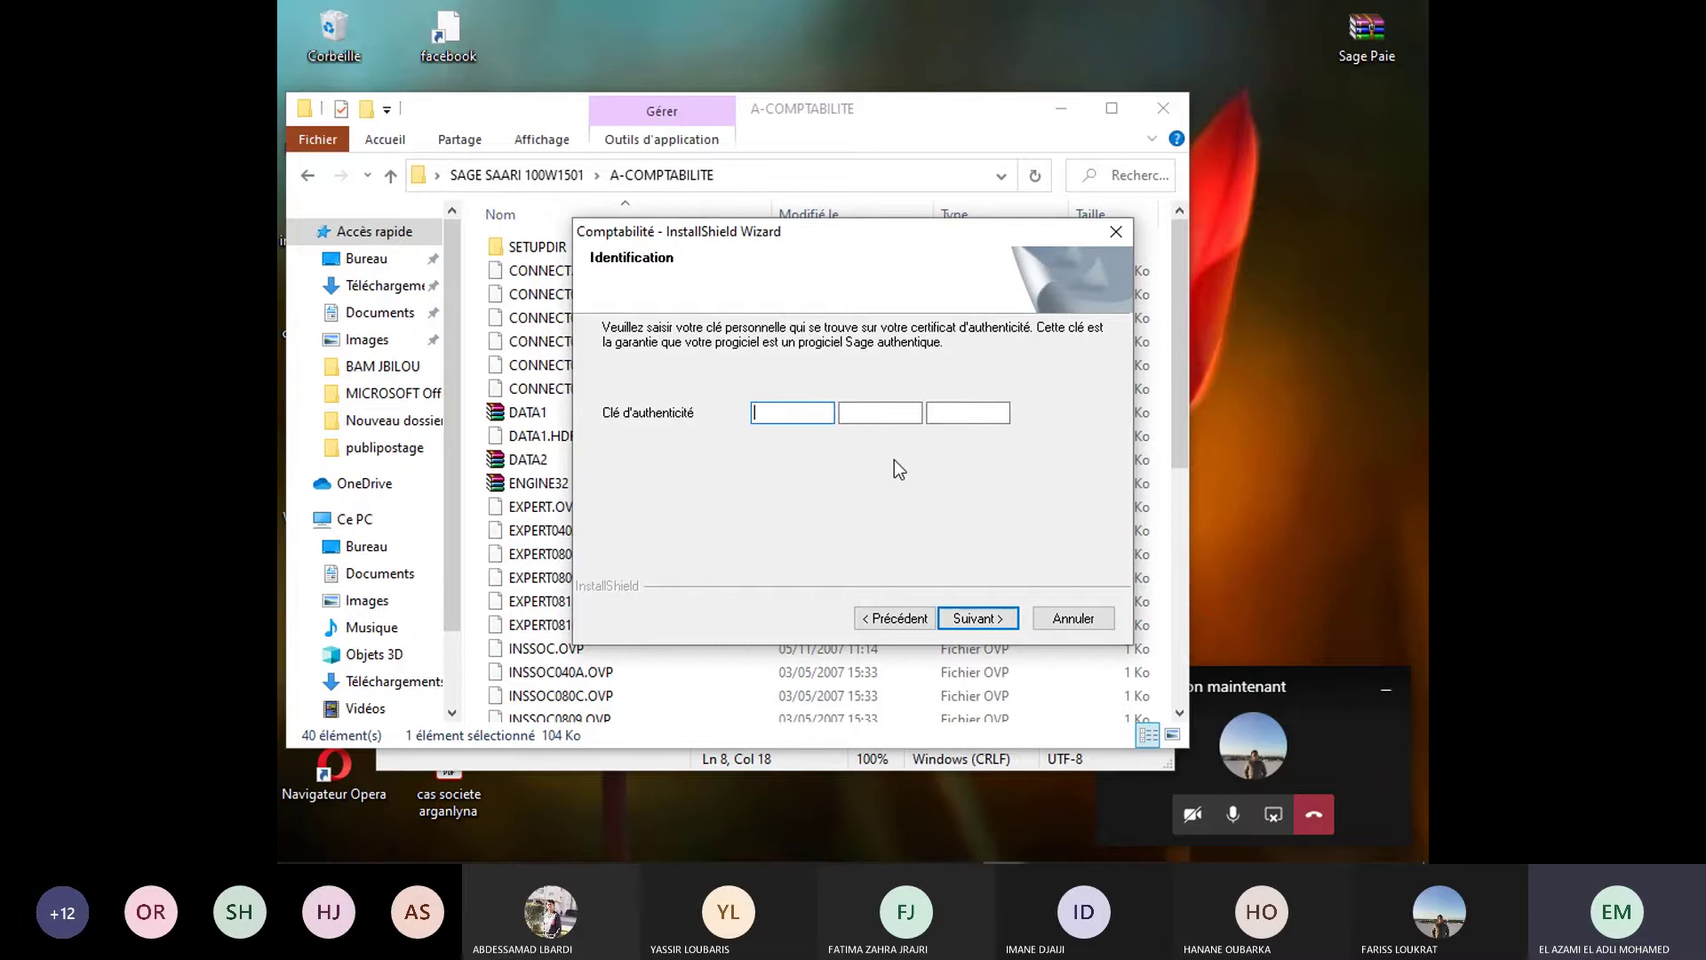
- Copy the first two blocks of the Sage Compta serial number from the SERIAL file into the installer's first two authenticity key fields
mouse_move(741, 845)
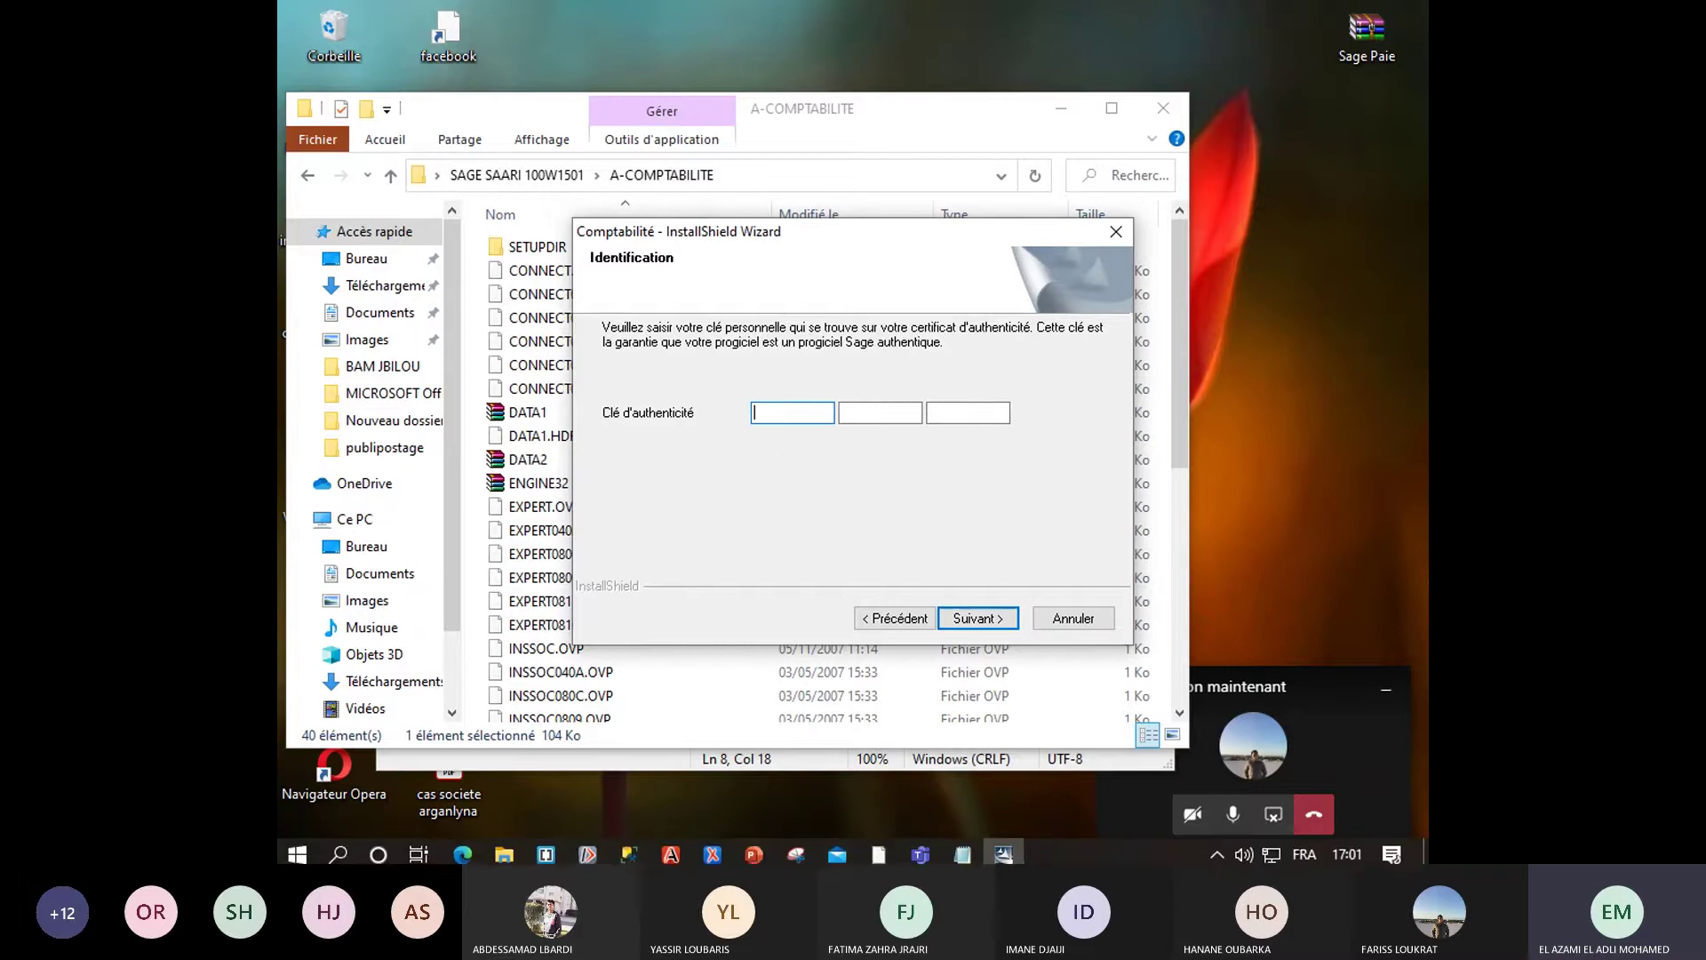
left_click(970, 848)
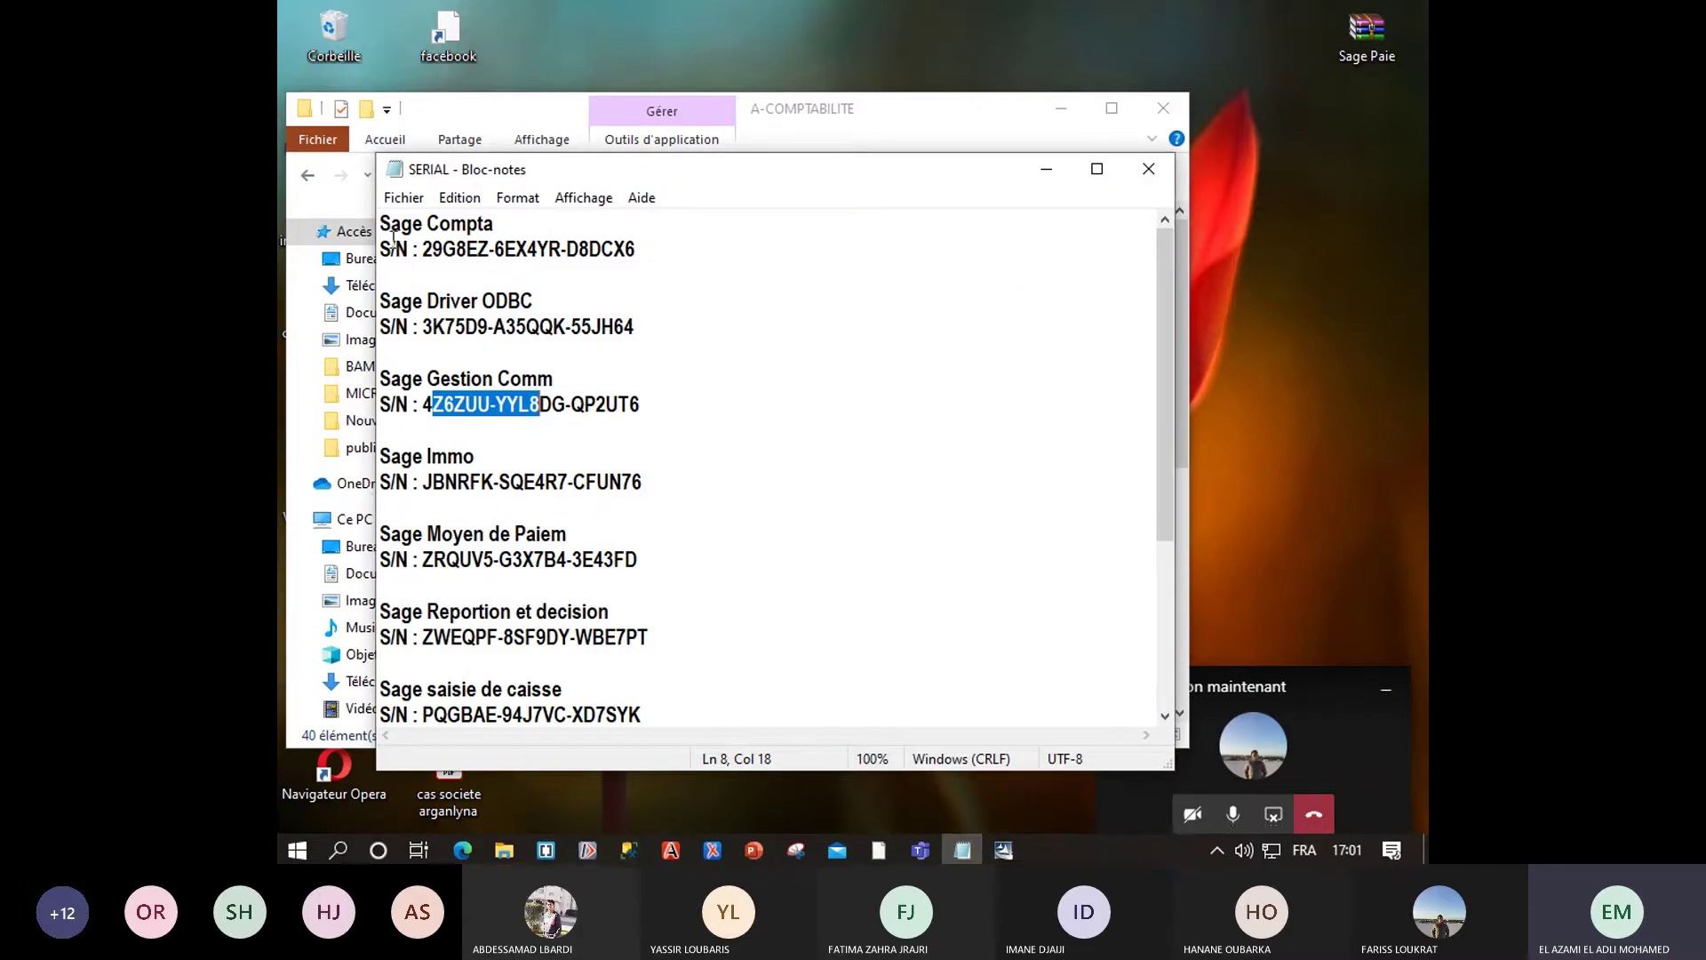
double_click(454, 249)
right_click(453, 247)
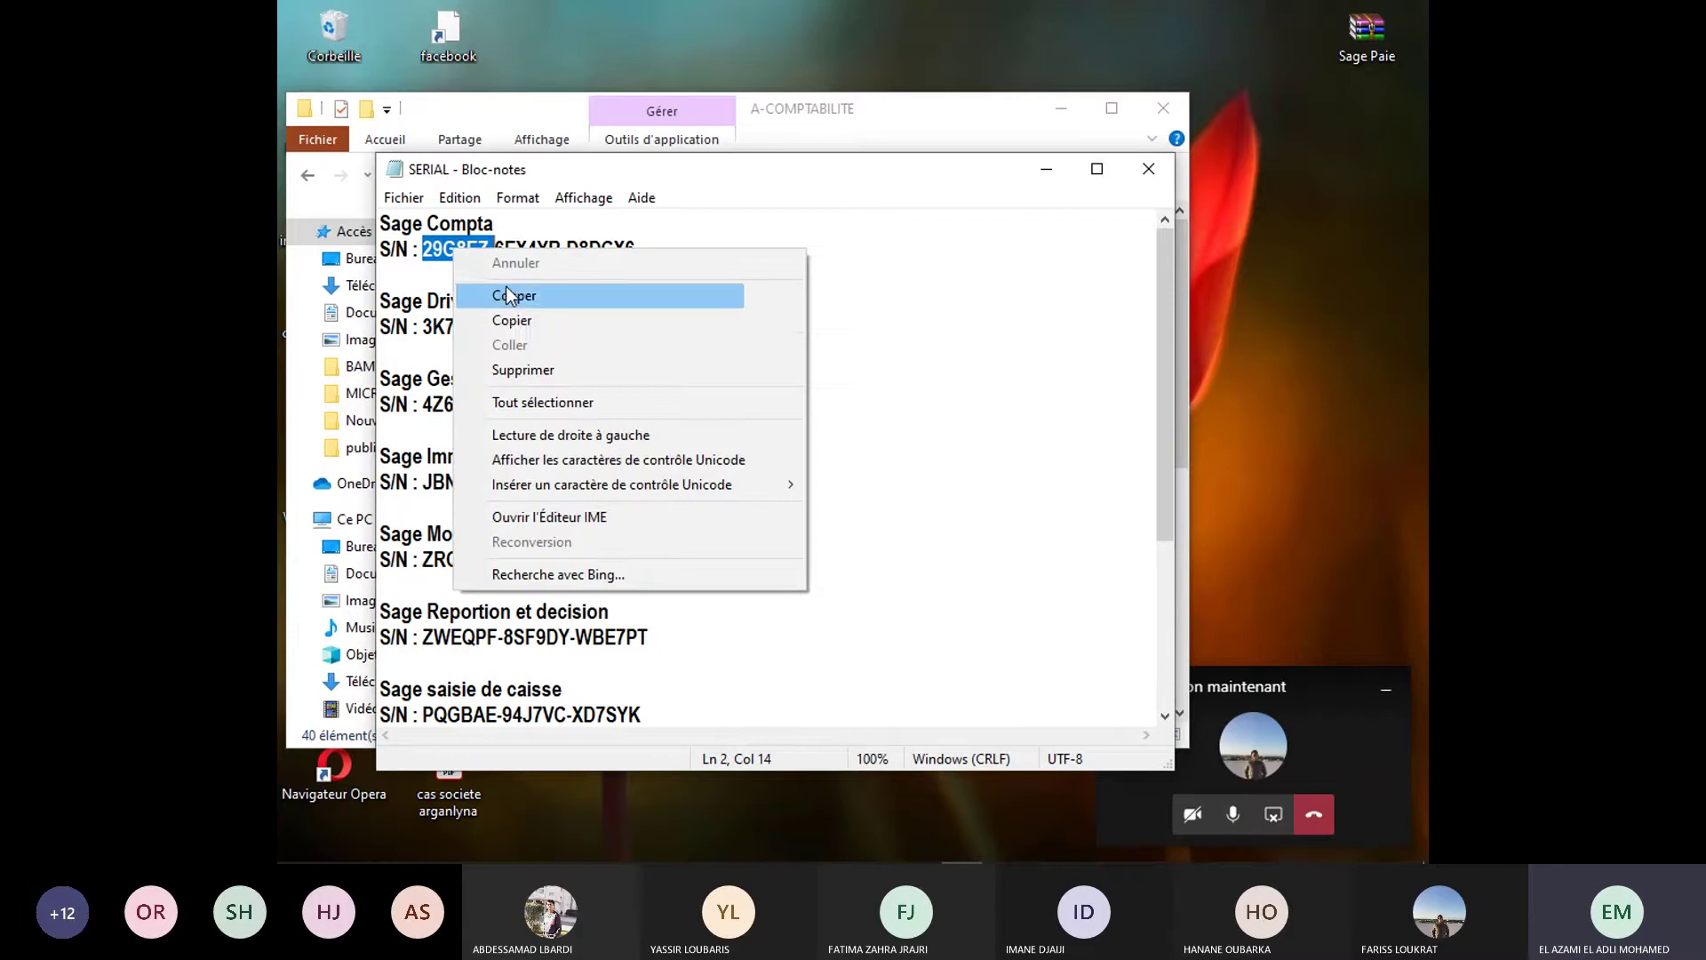
left_click(487, 320)
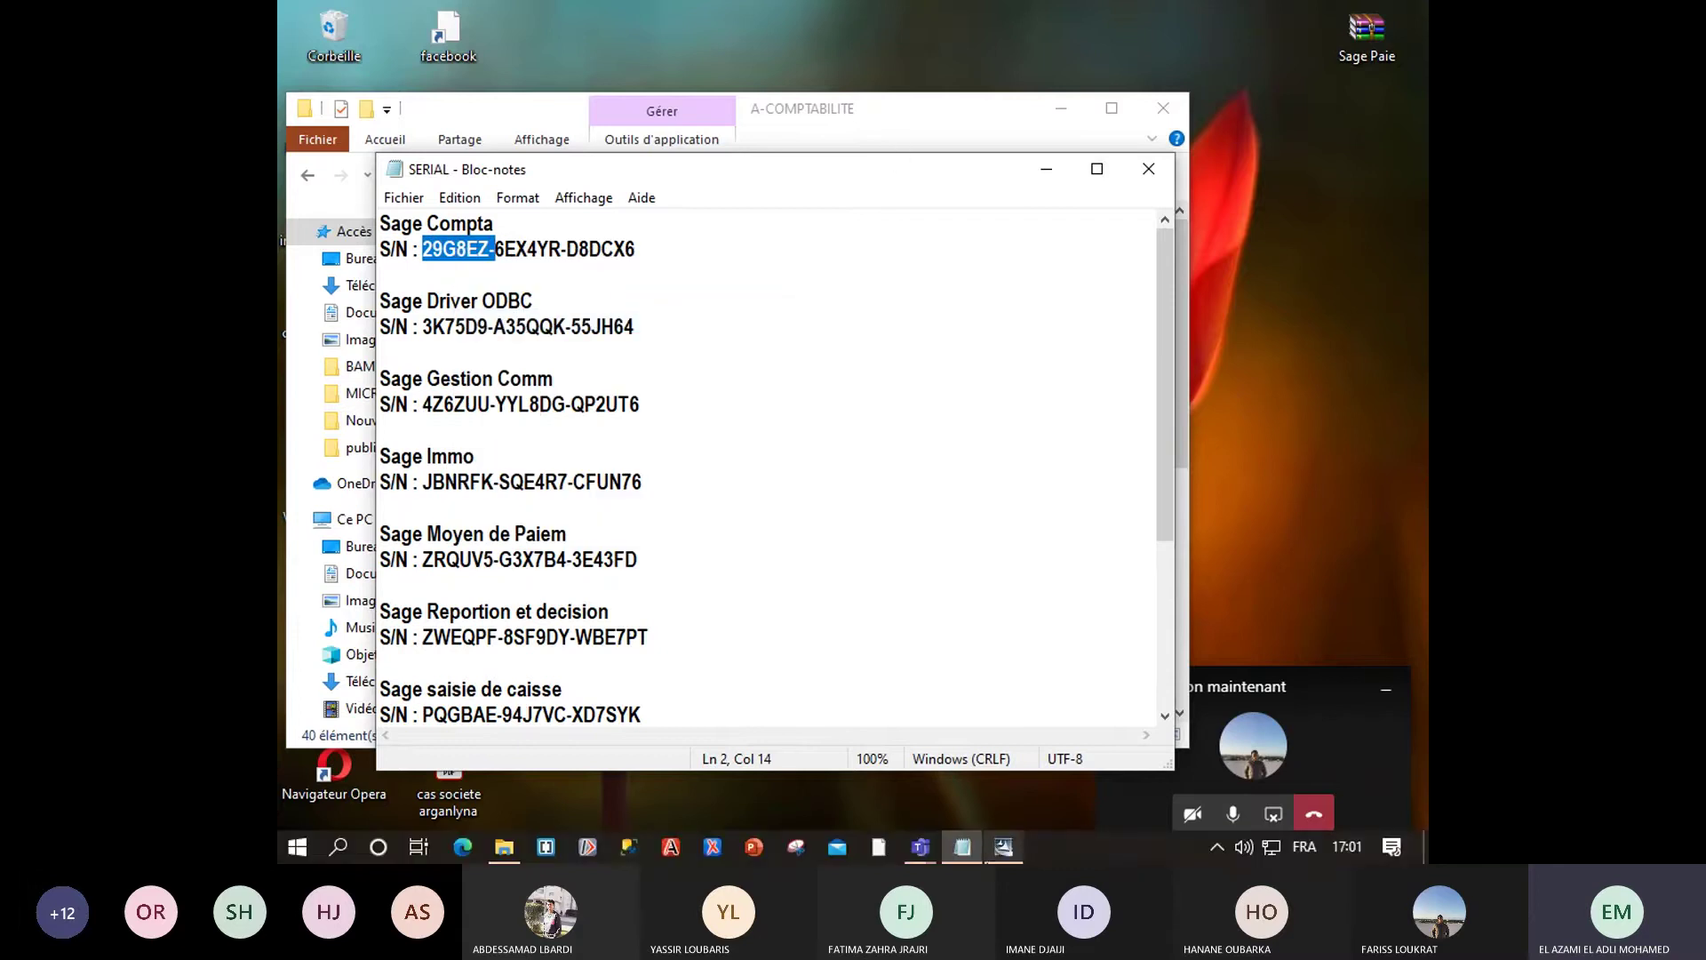
left_click(1003, 847)
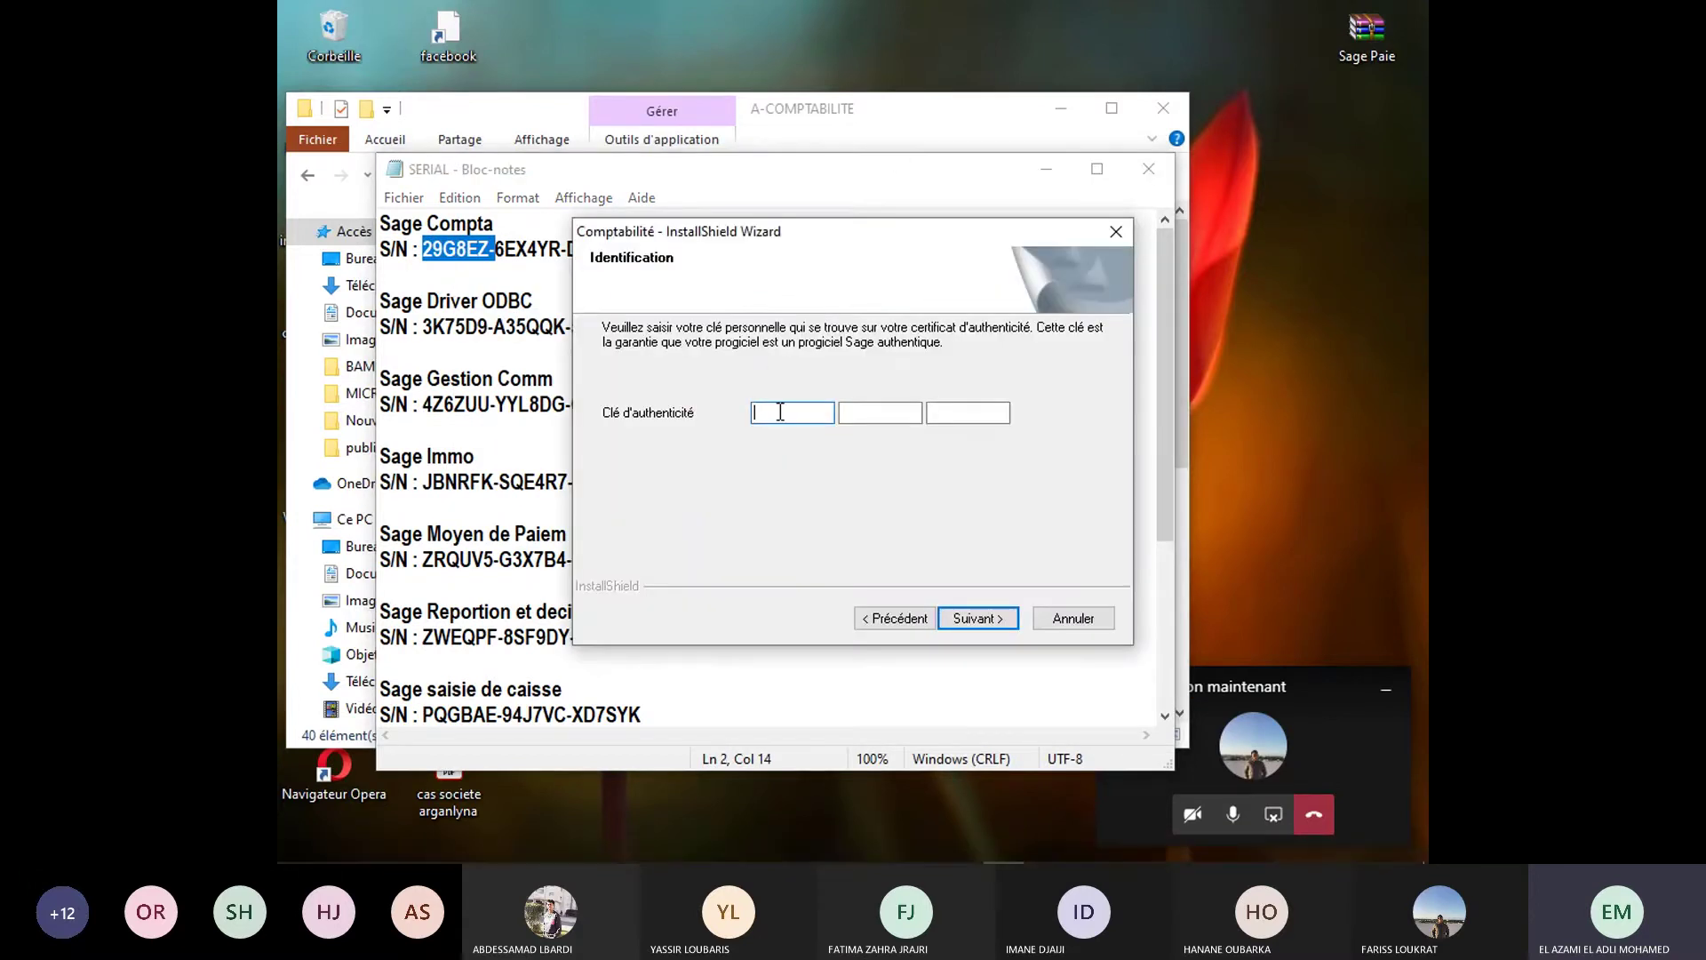
key("ctrl+v")
double_click(528, 248)
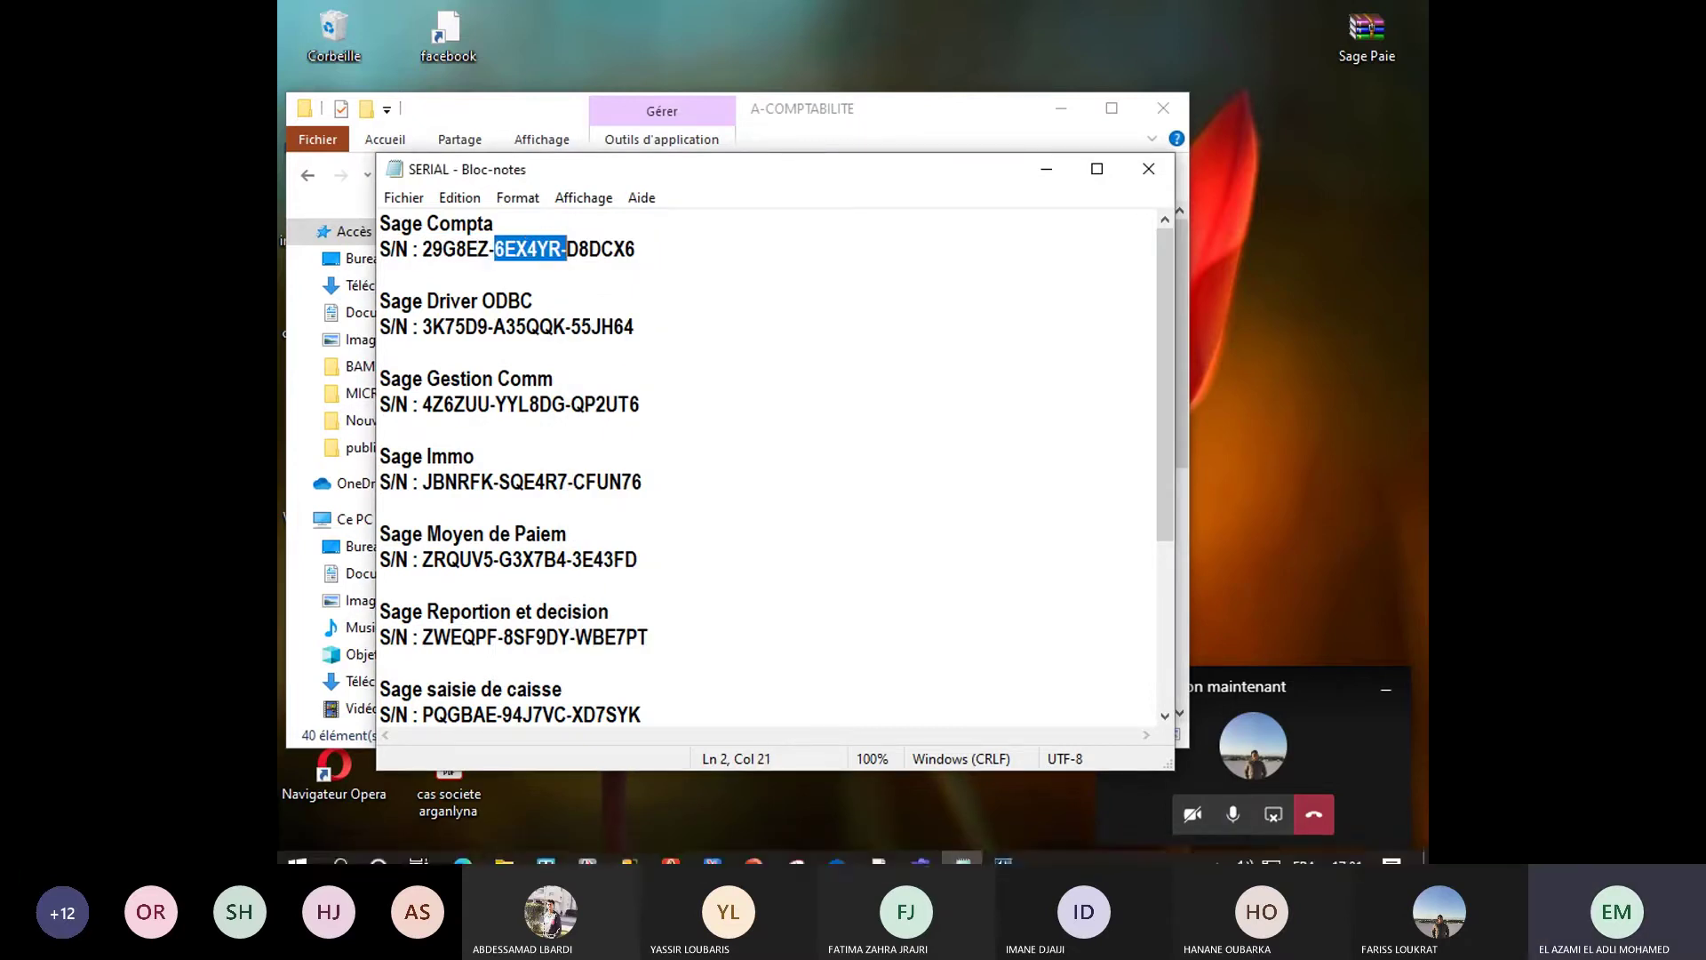
left_click(982, 849)
key("ctrl+v")
left_click(537, 249)
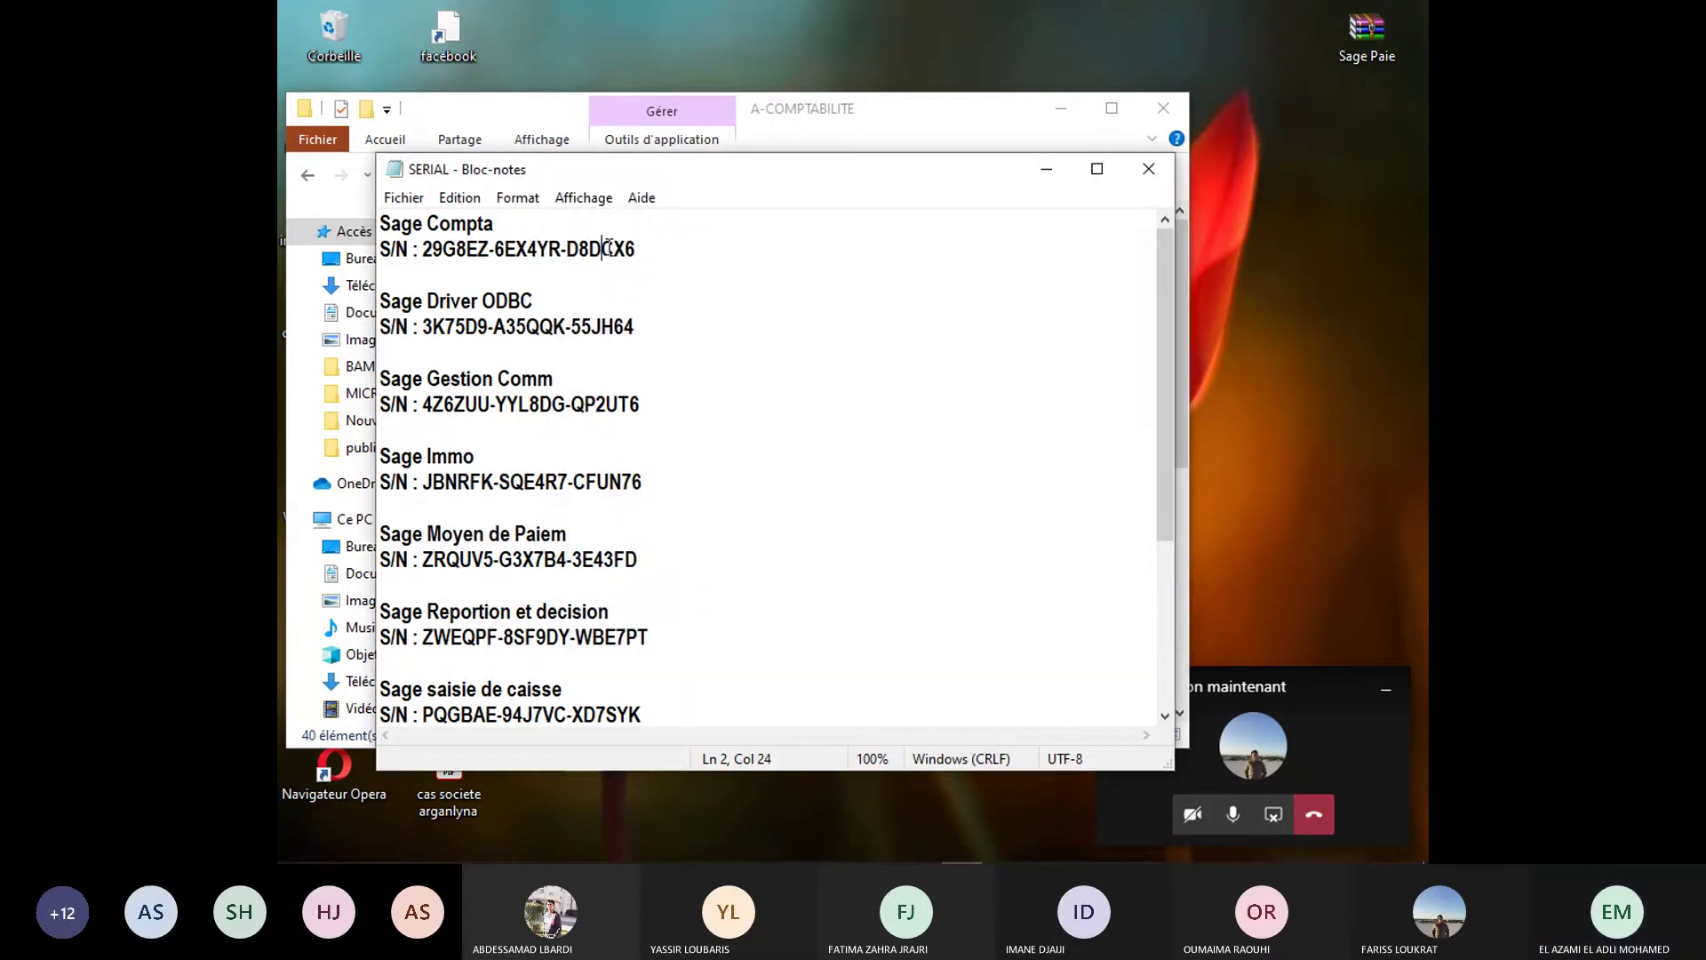
double_click(608, 249)
key("ctrl+v")
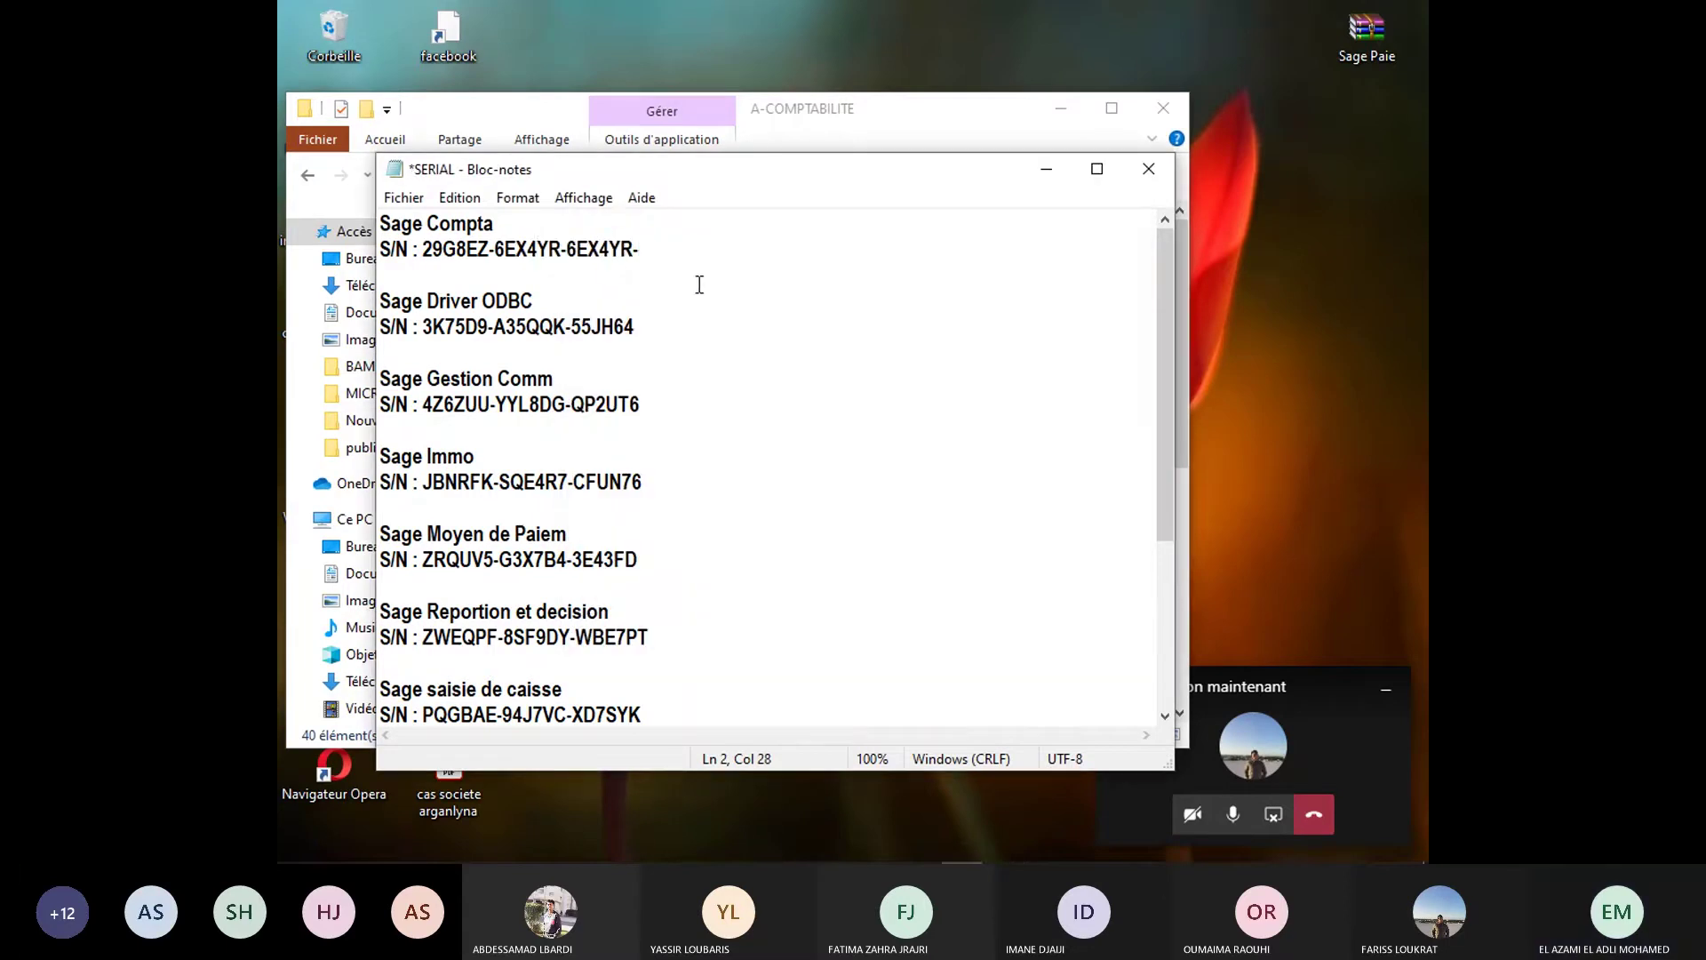
left_click_drag(654, 249, 566, 250)
key("BackSpace")
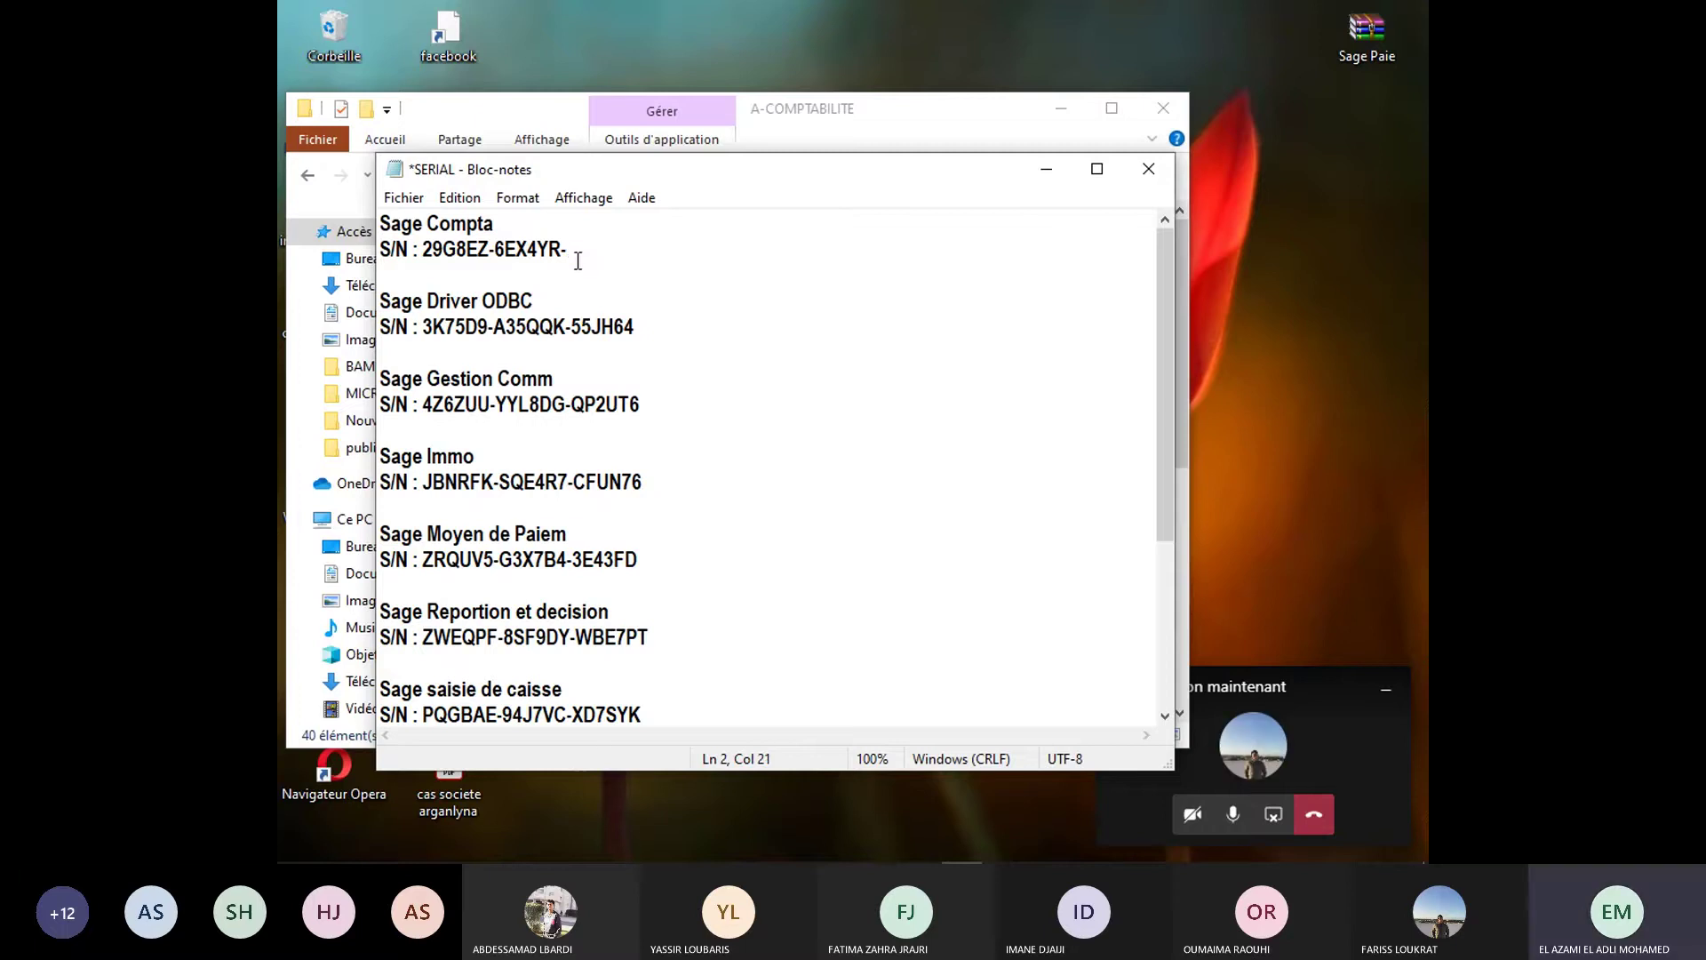
- Copy the second block of the Sage Compta serial number into the third authenticity key field
double_click(532, 249)
right_click(532, 249)
left_click(604, 325)
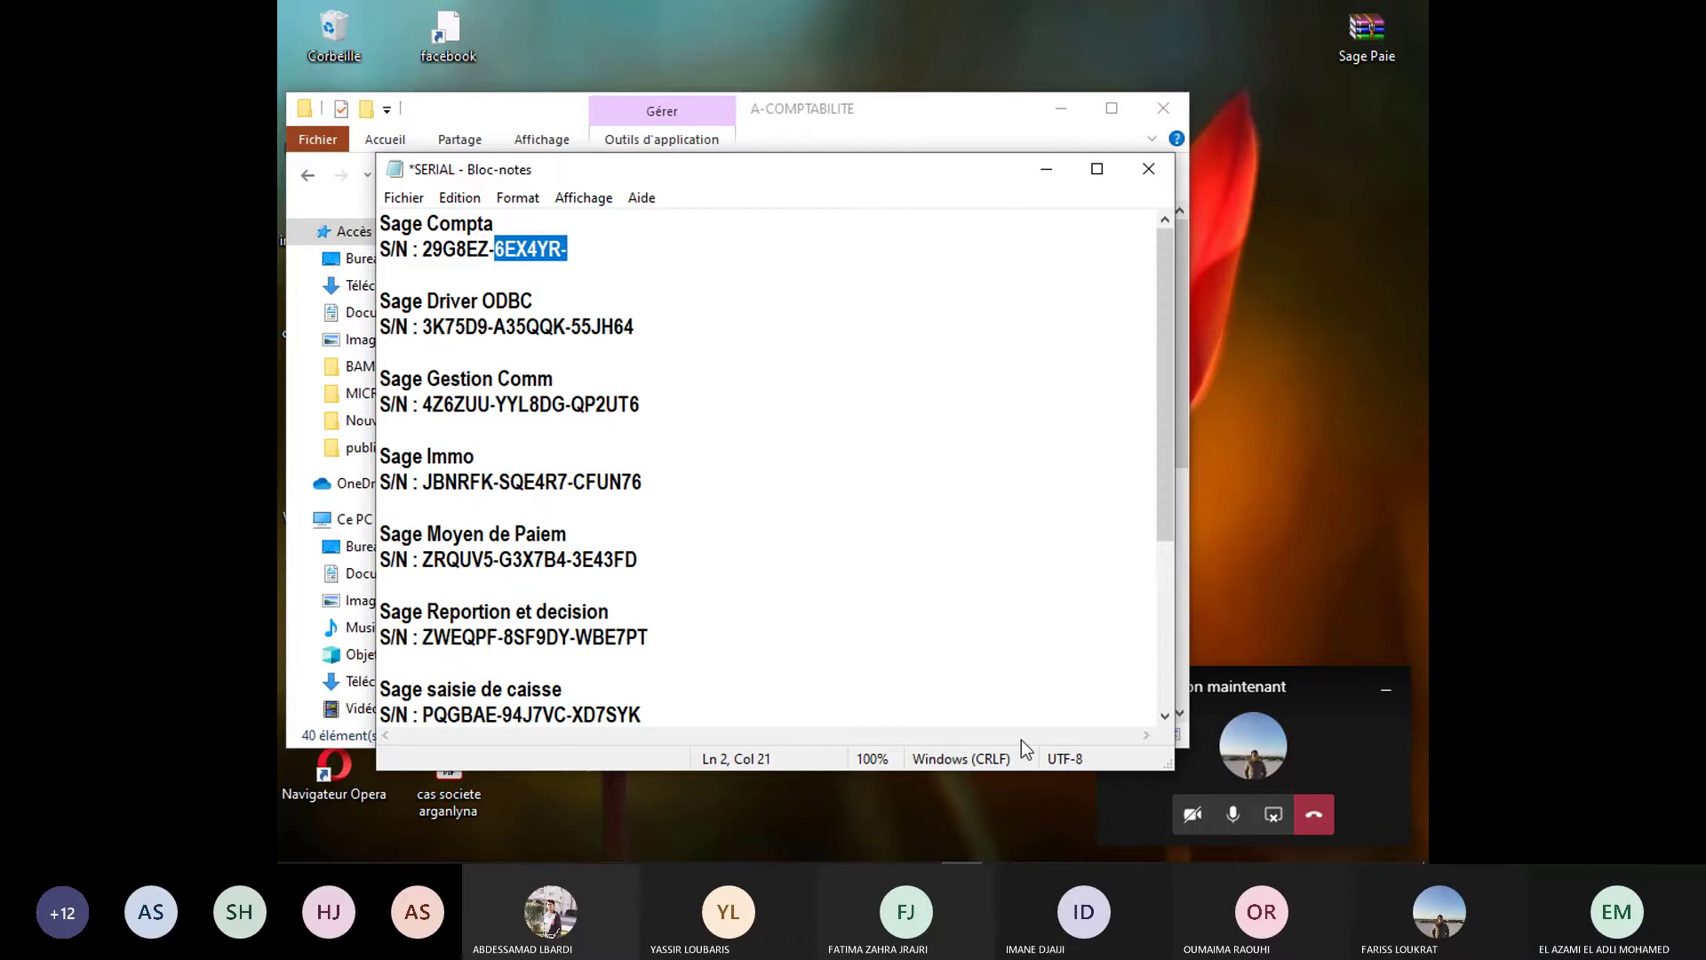
key("alt+Tab")
key("ctrl+v")
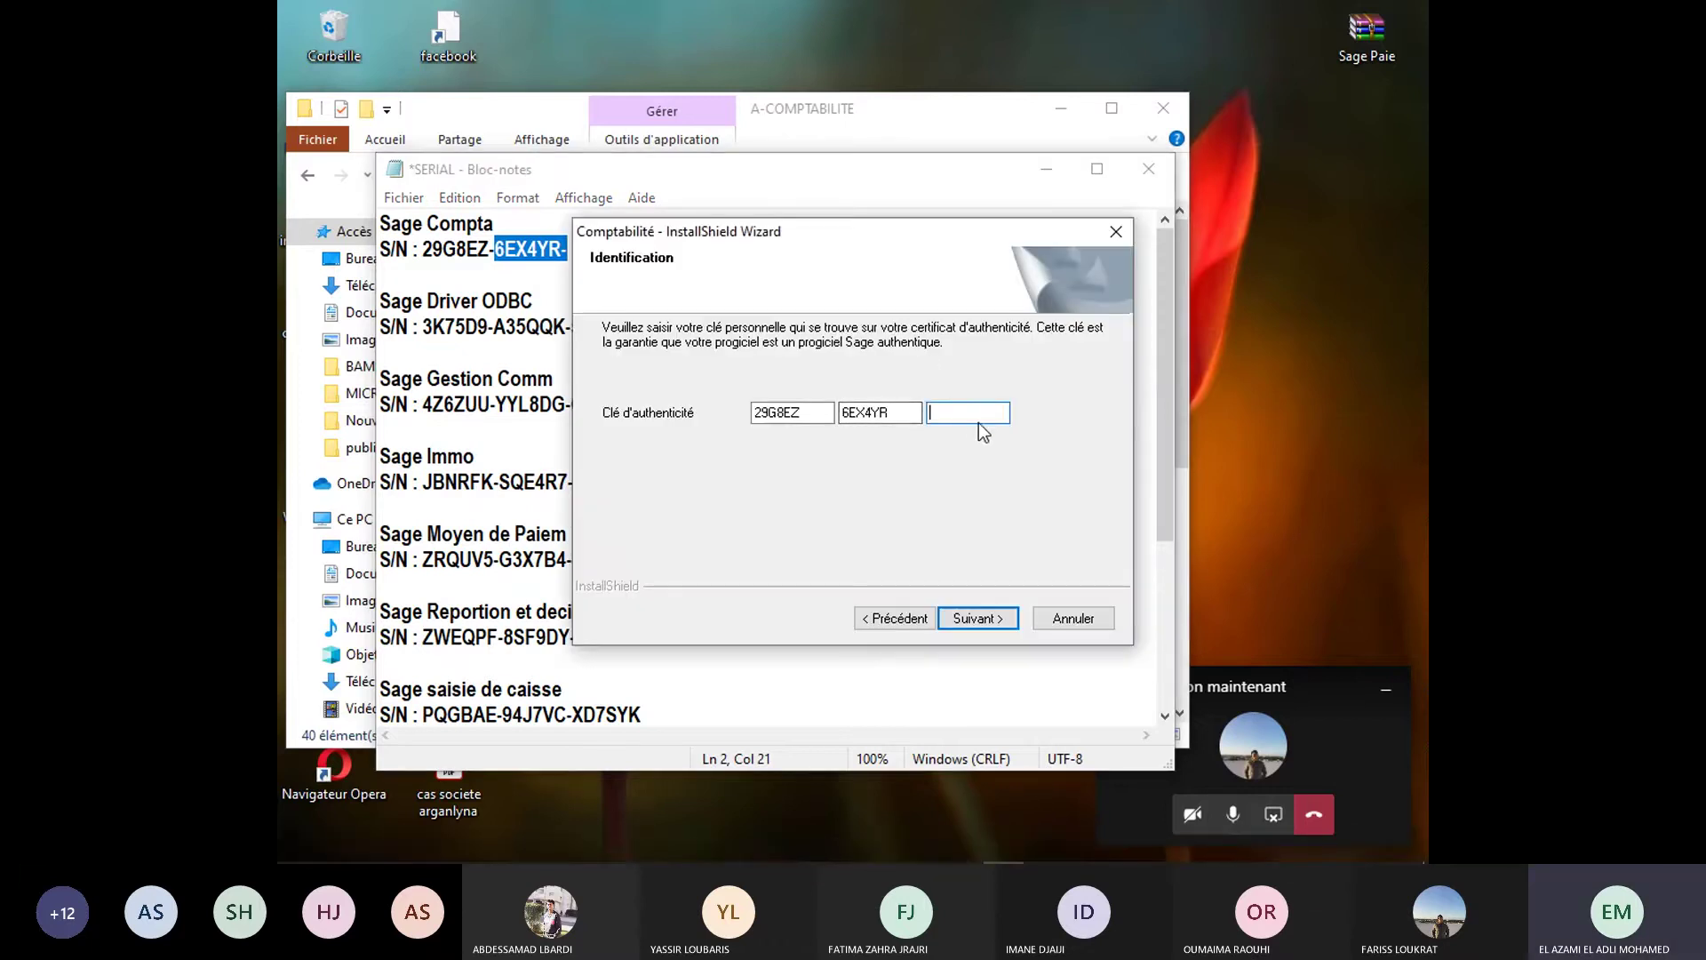
- Close the SERIAL text file without saving the changes
left_click(538, 250)
left_click(1149, 169)
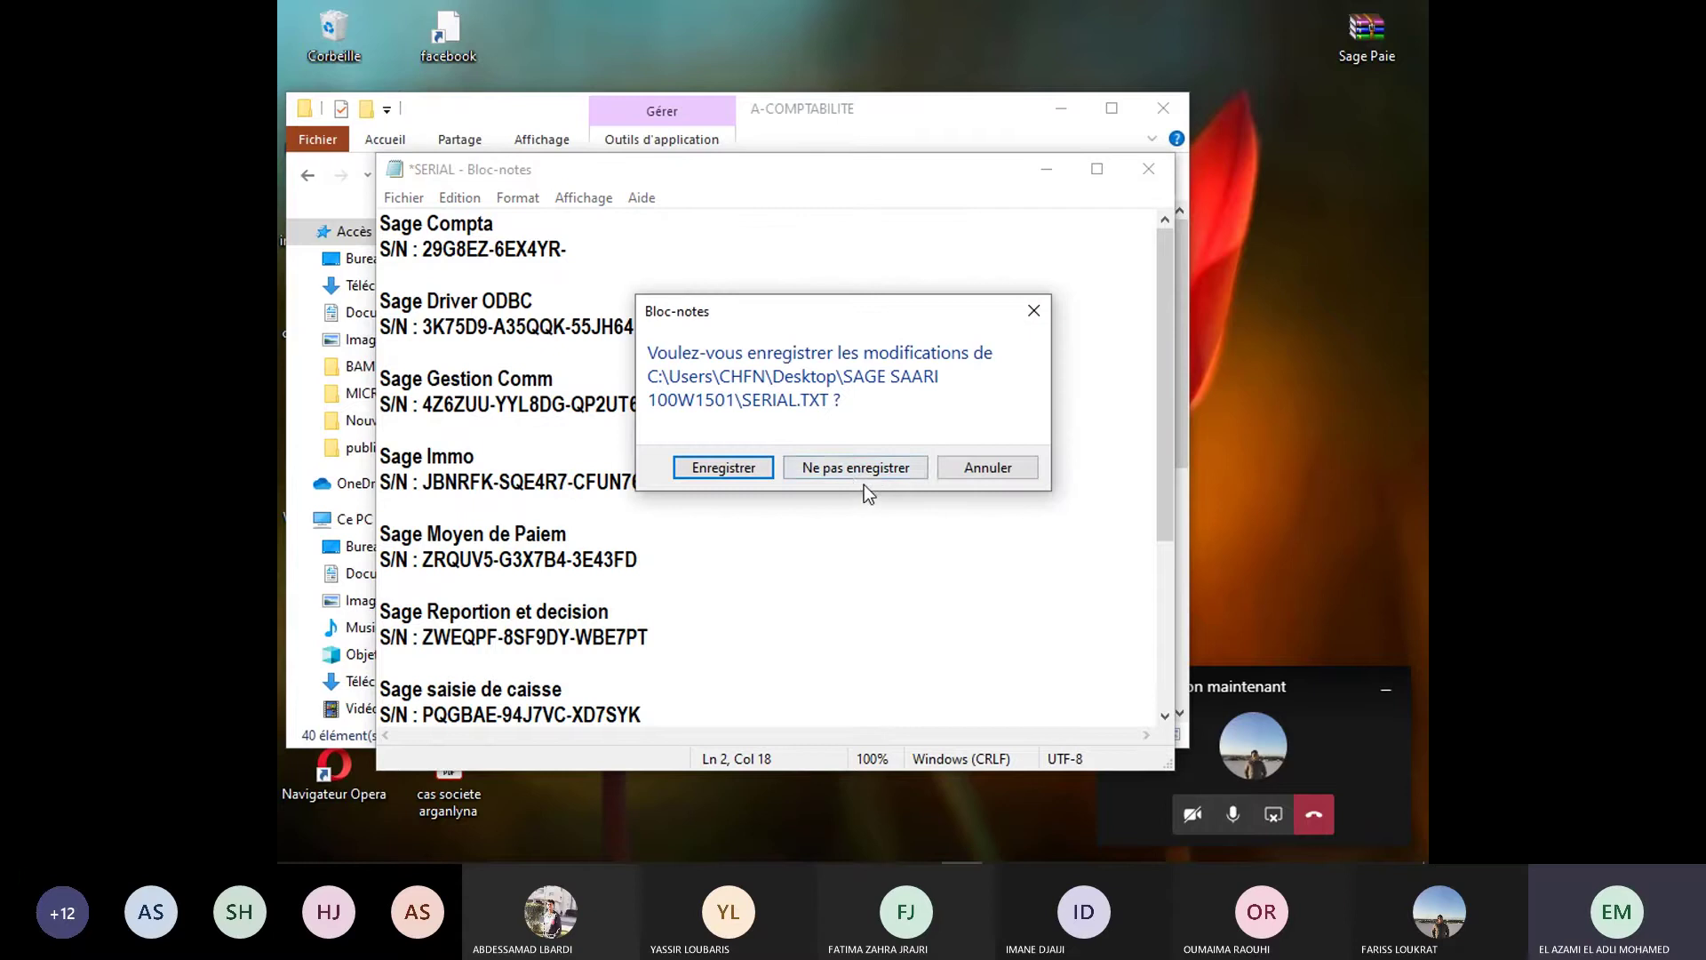
left_click(866, 467)
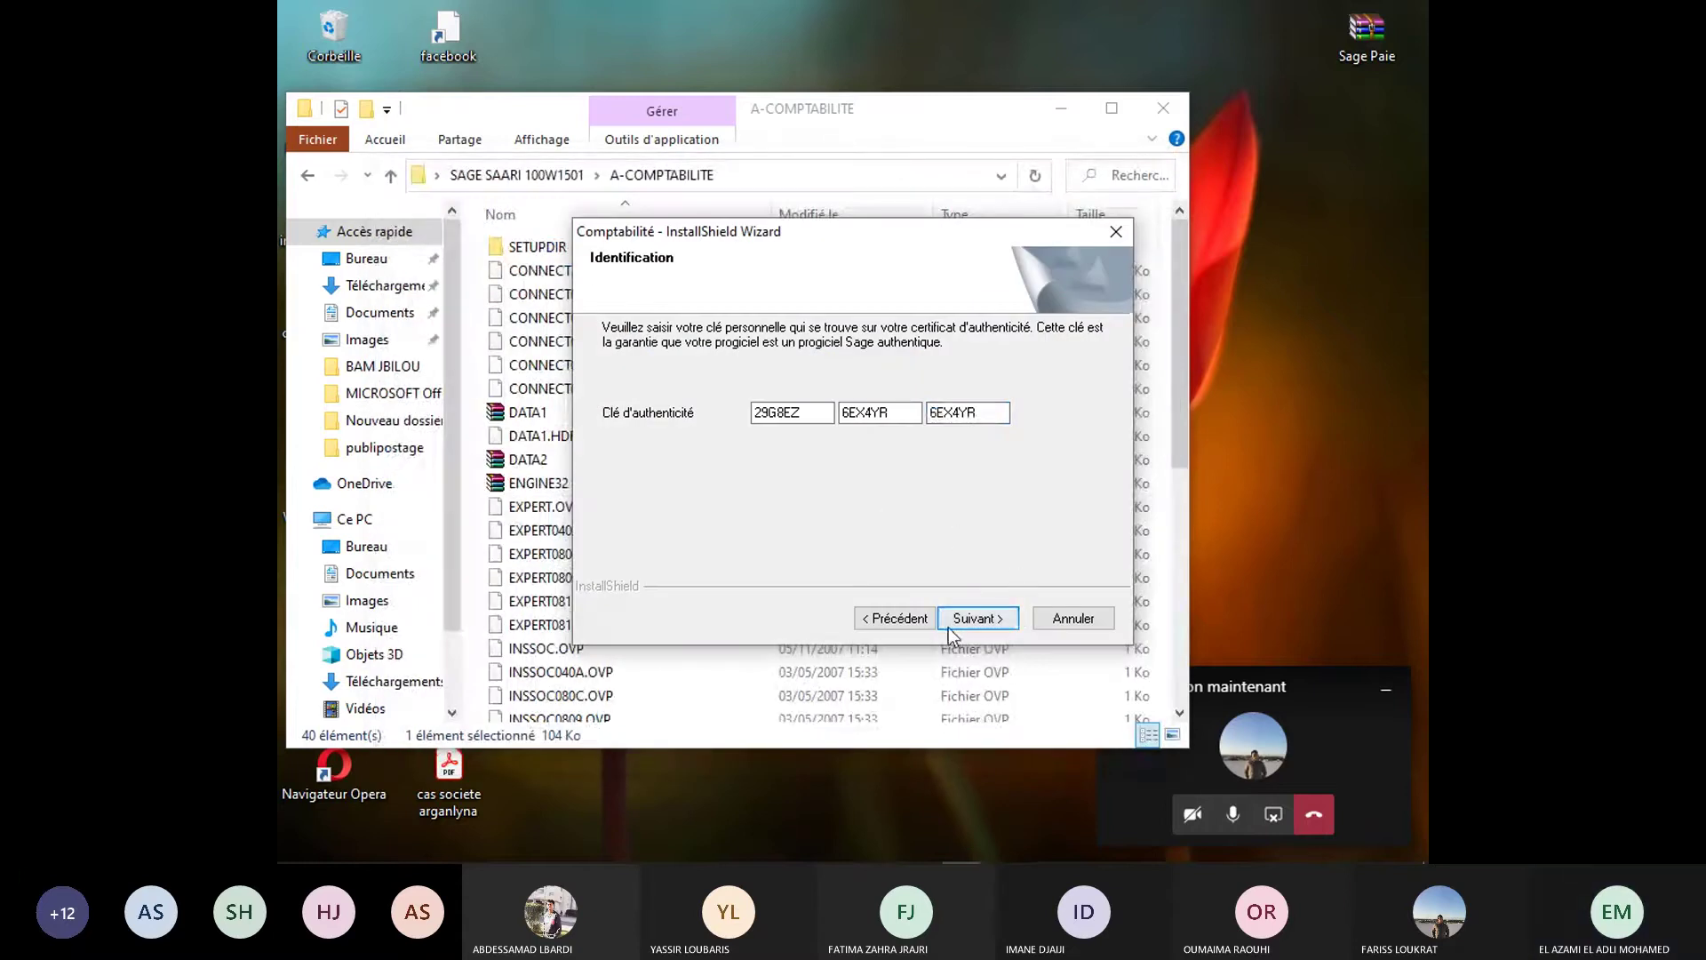
- Try to validate the authenticity key, and clear its third field
left_click(986, 622)
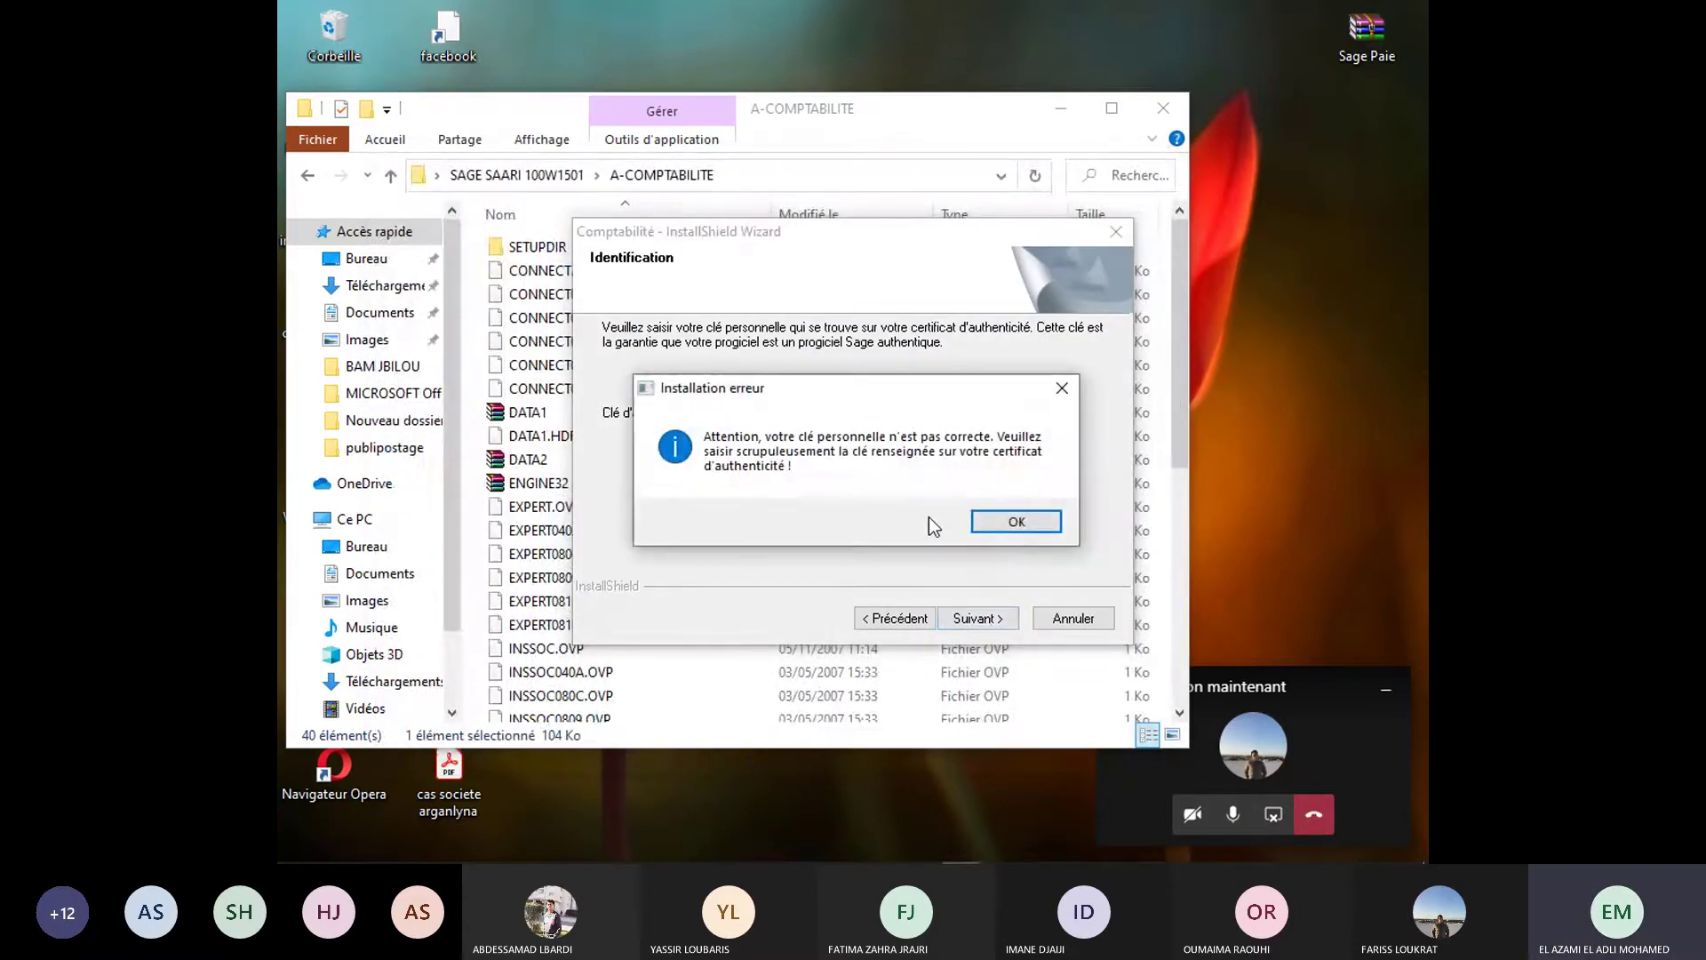
left_click(1006, 523)
left_click(990, 418)
left_click_drag(982, 413, 865, 429)
key("BackSpace")
- Reopen the SERIAL file from the SAGE SAARI 100W1501 folder and copy the Sage Compta serial's third block into the third authenticity key field
mouse_move(891, 855)
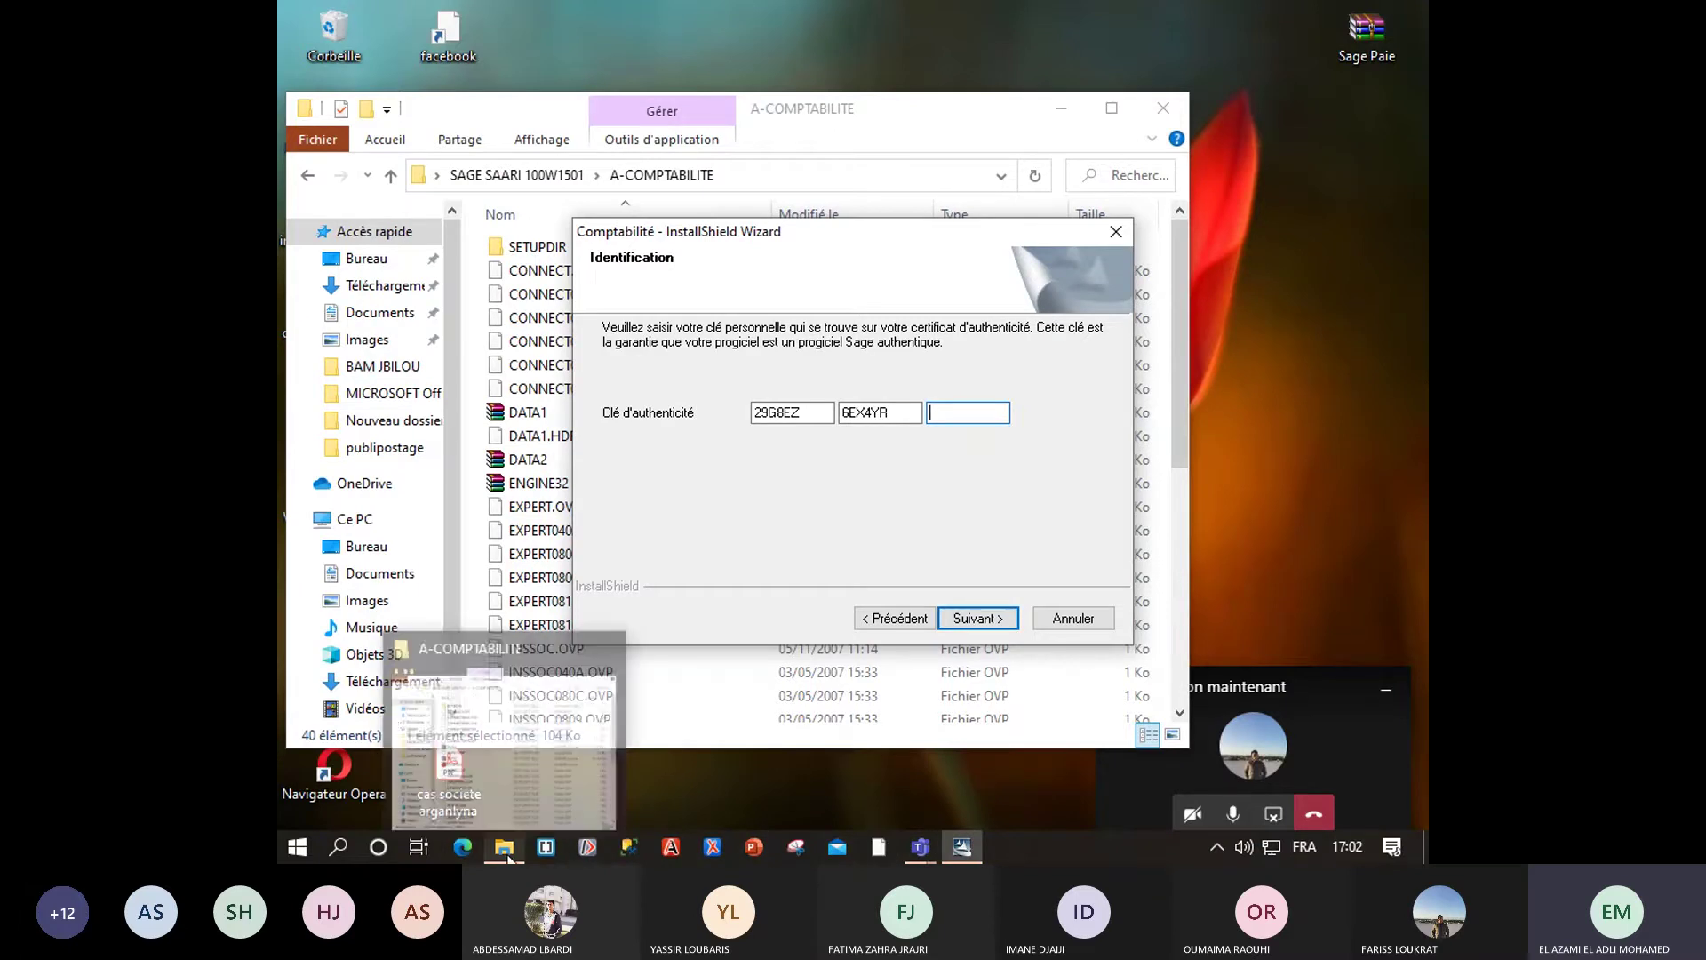
left_click(464, 175)
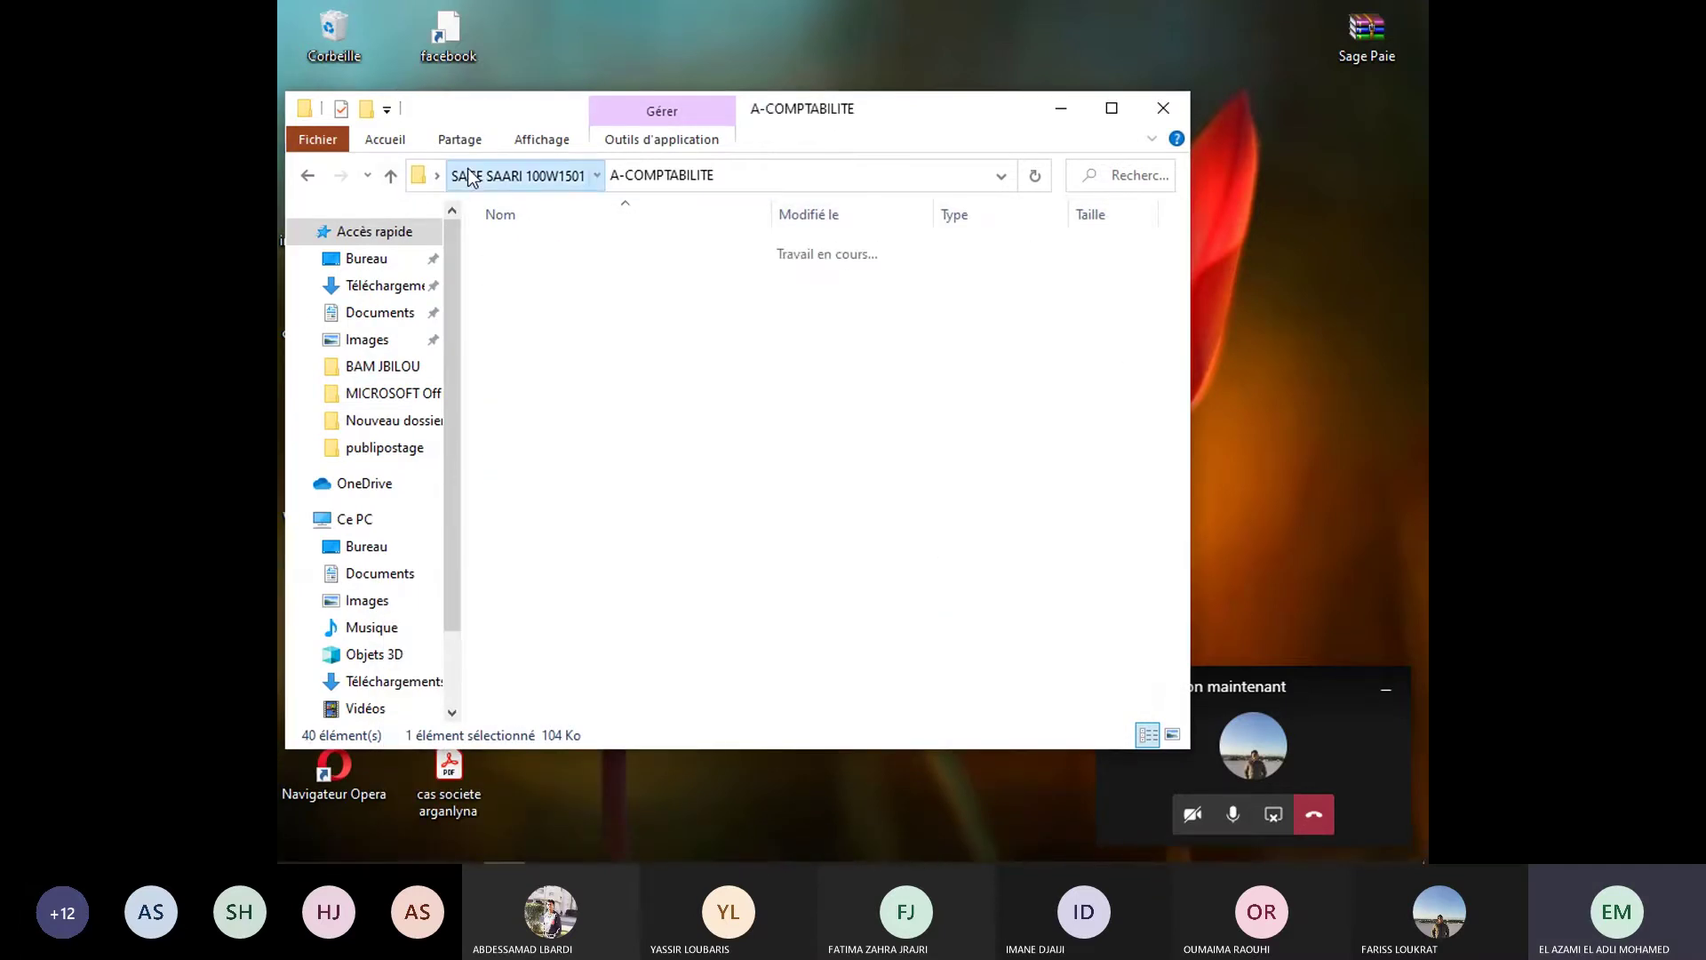
double_click(498, 676)
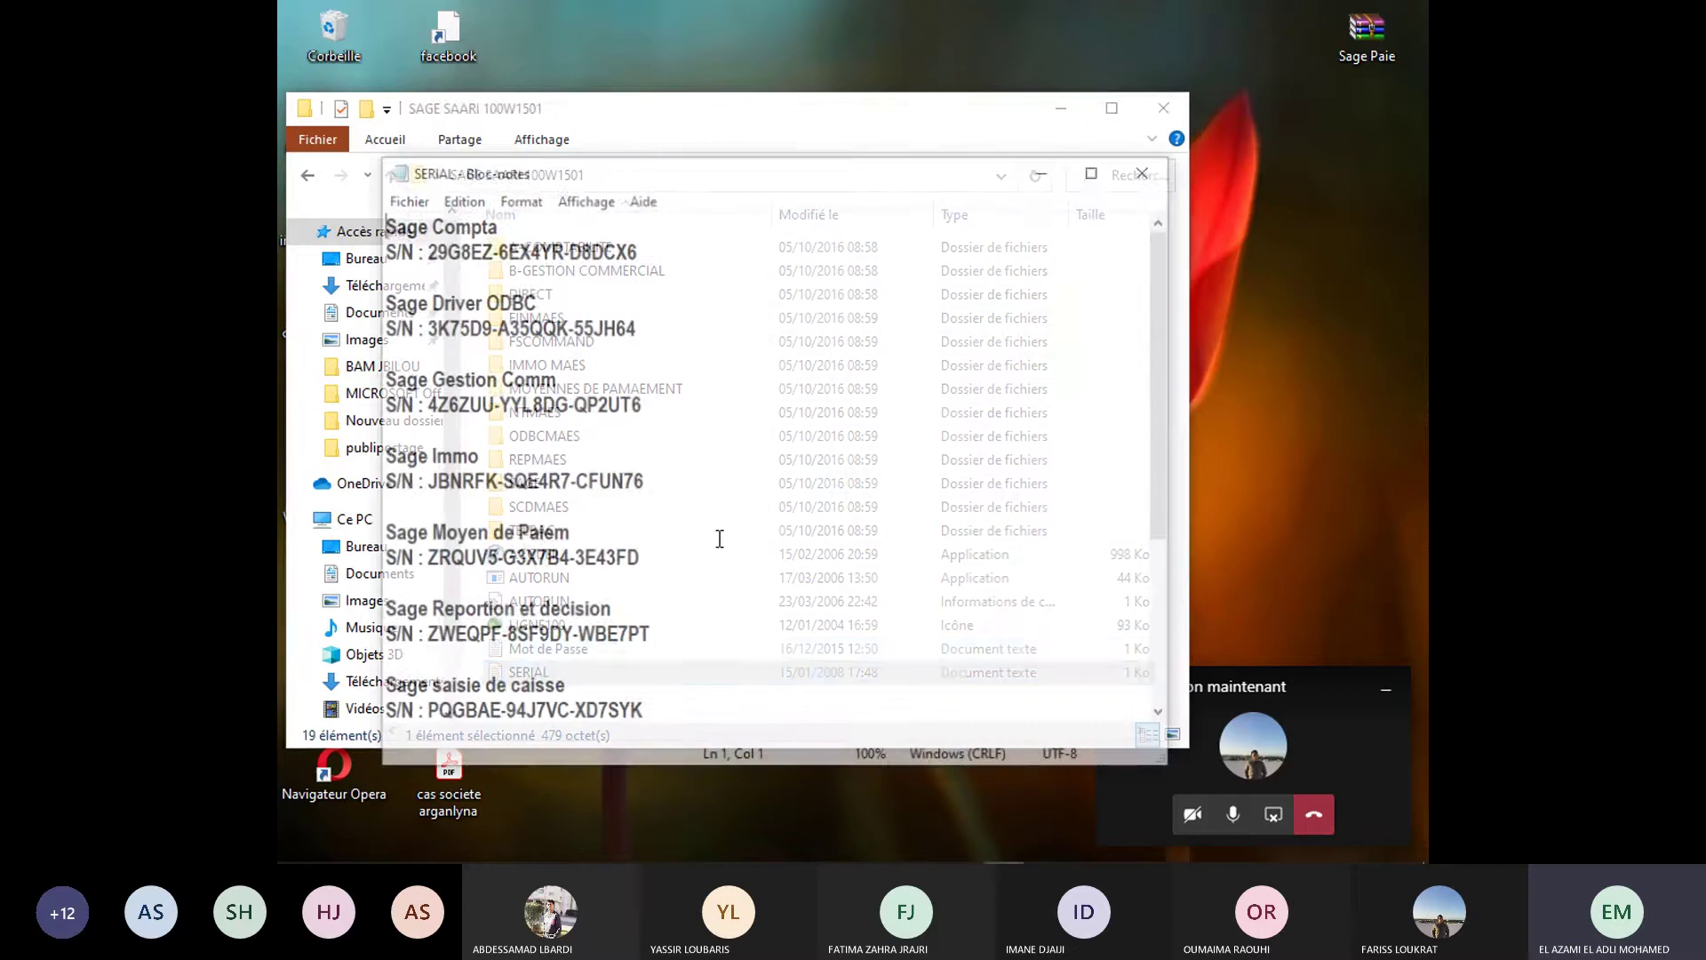
left_click_drag(568, 251, 637, 250)
right_click(595, 253)
left_click(673, 333)
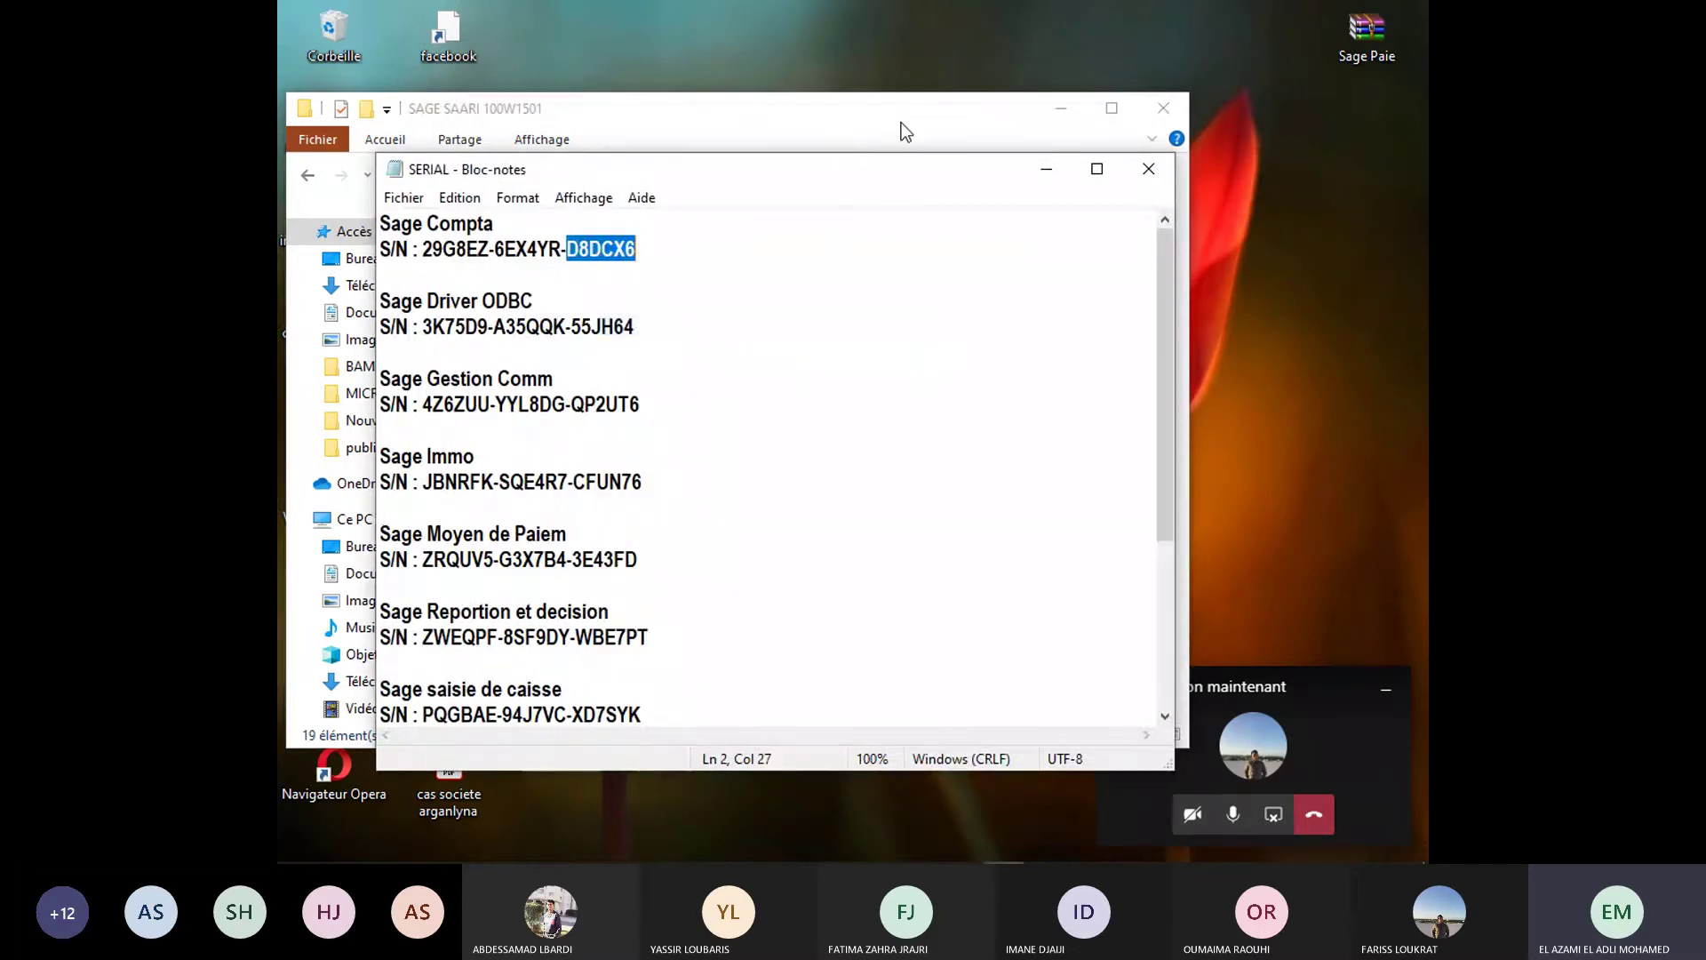
left_click(901, 120)
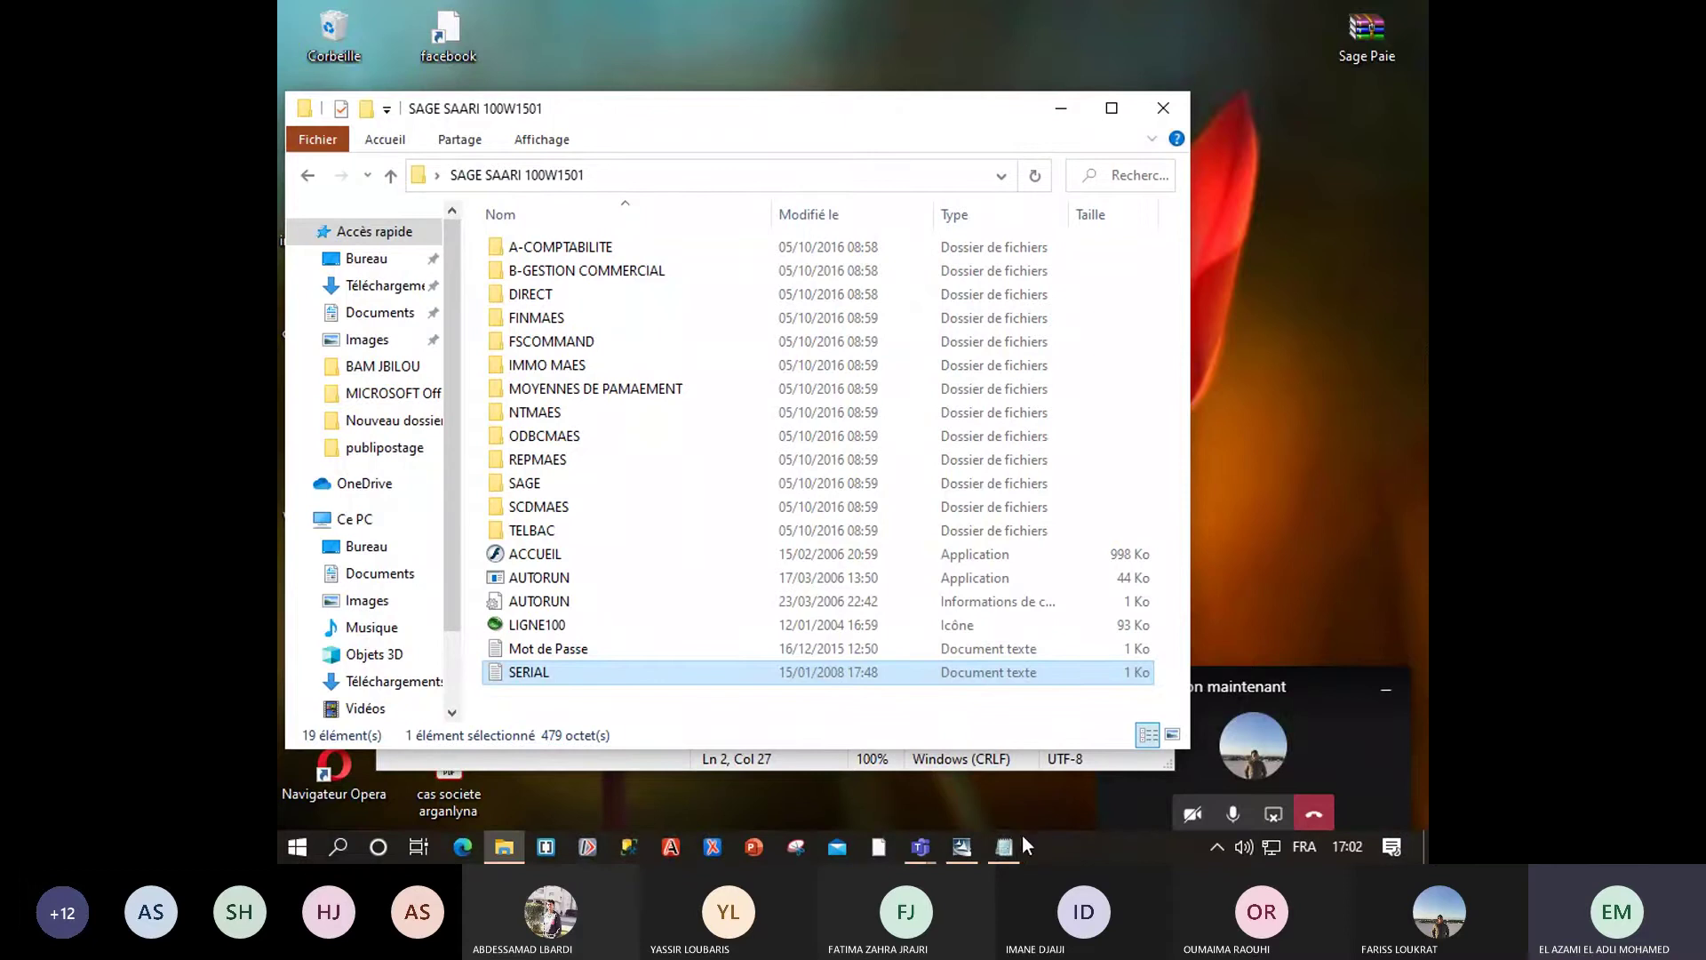
left_click(960, 859)
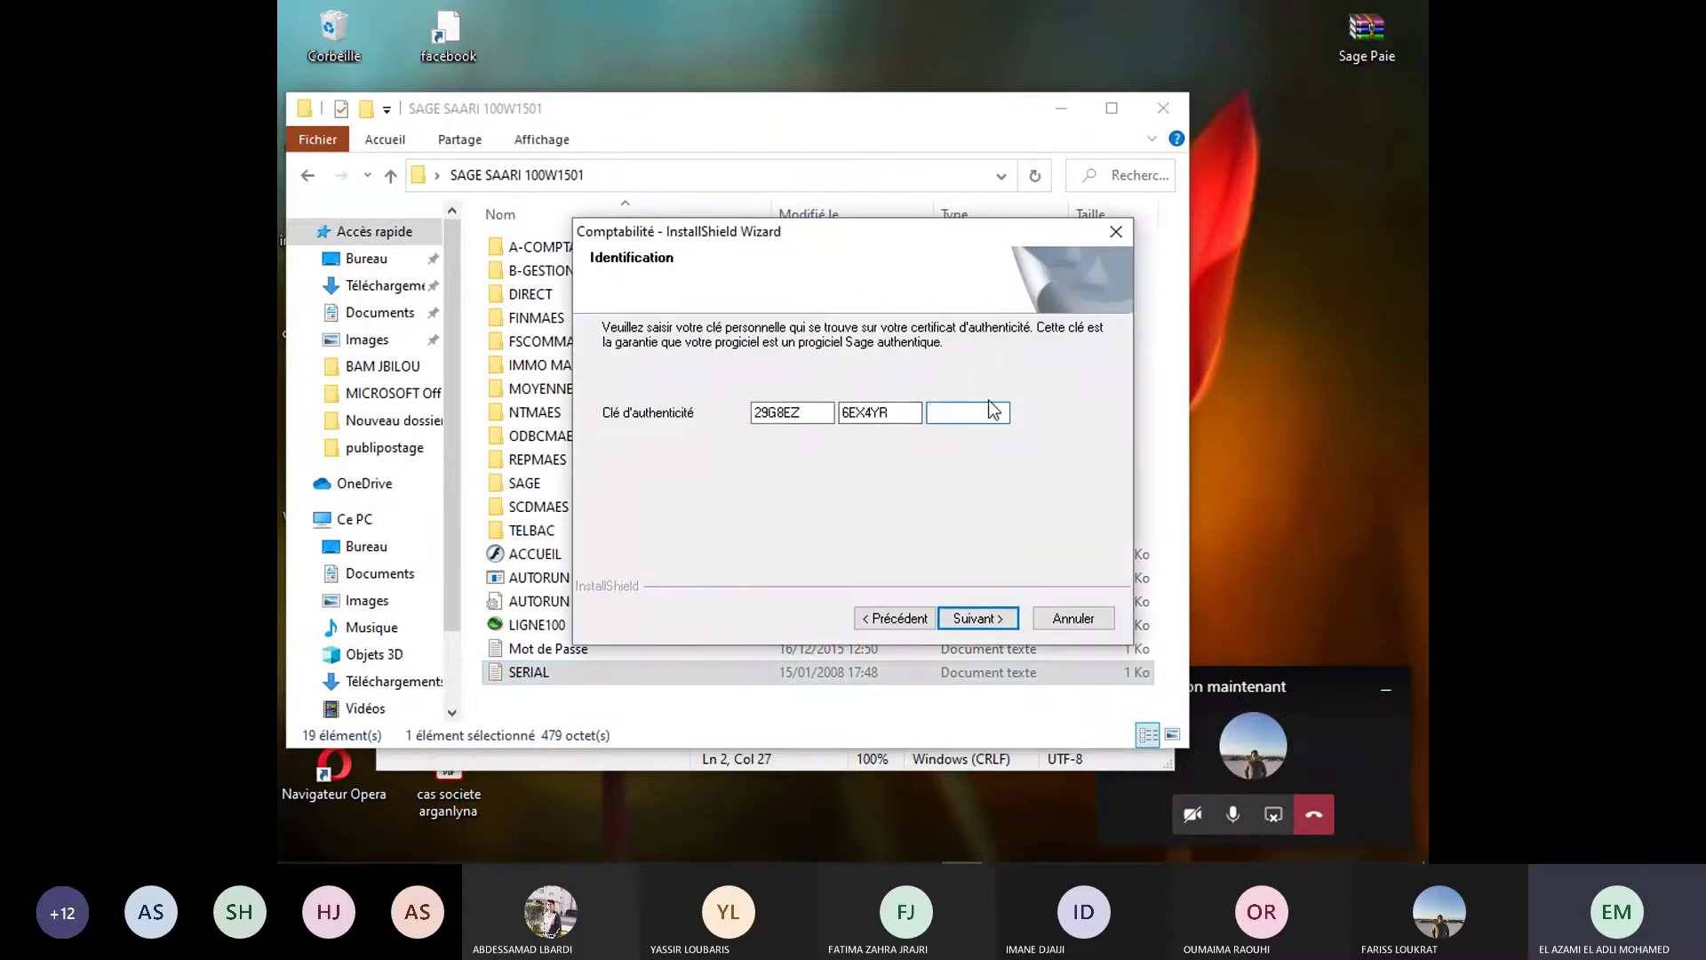
key("ctrl+v")
- Validate the completed authenticity key and continue to the installation type selection
left_click(978, 619)
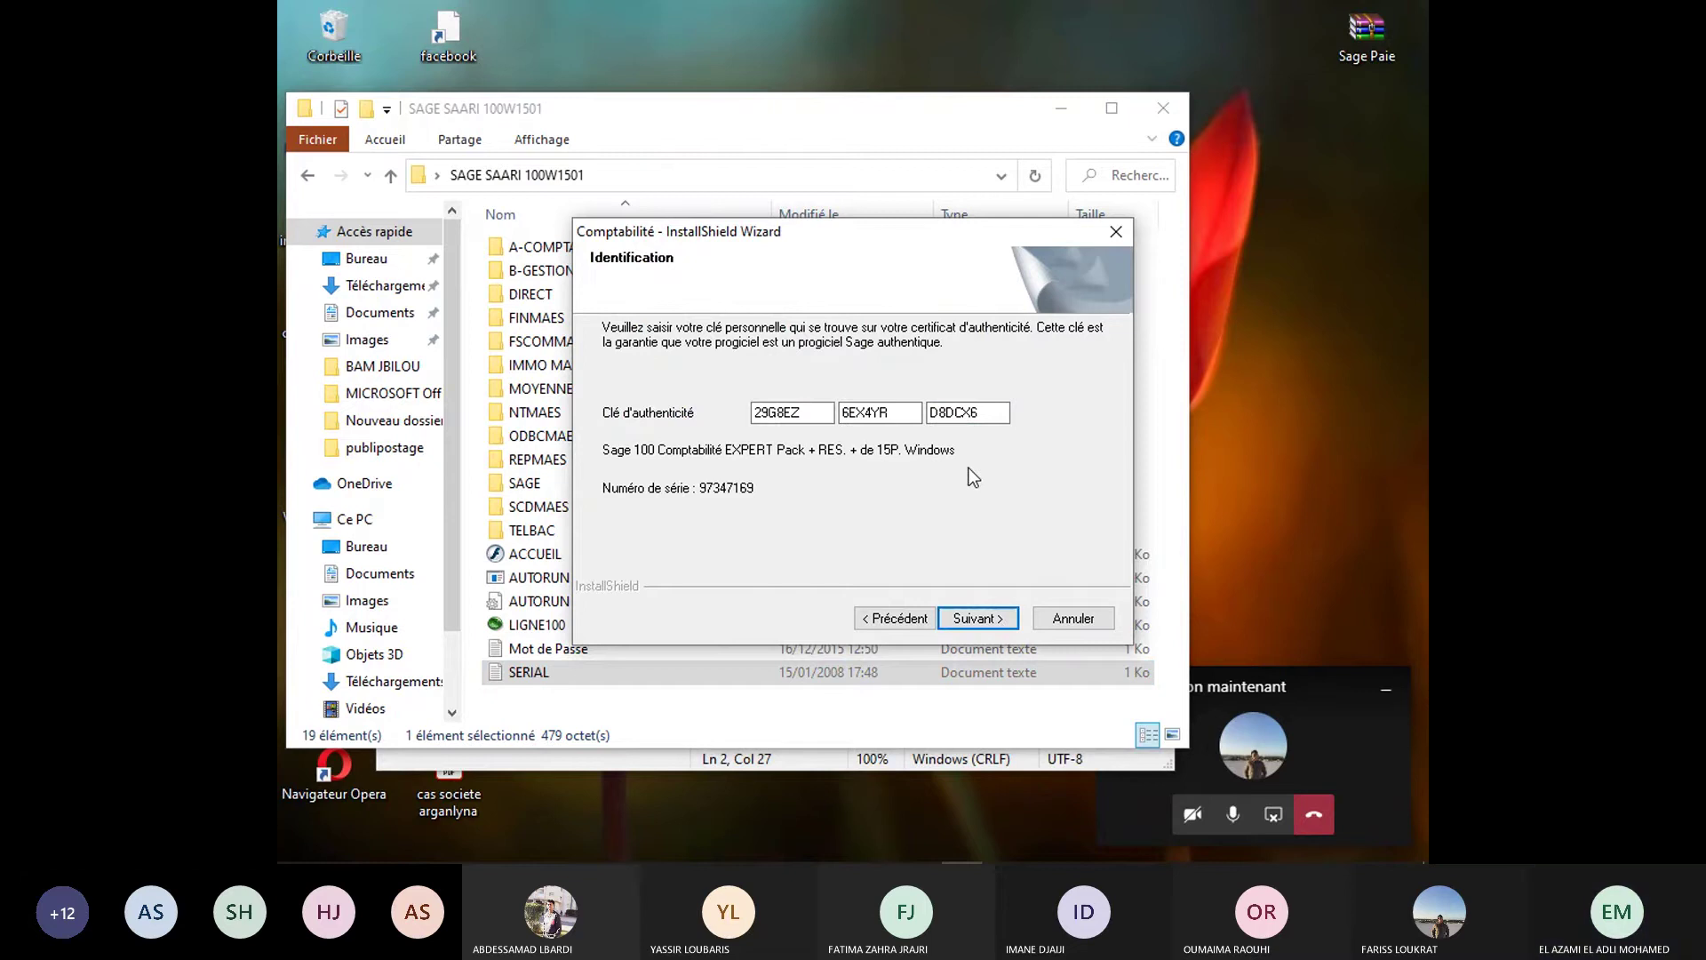
left_click(977, 618)
left_click(987, 619)
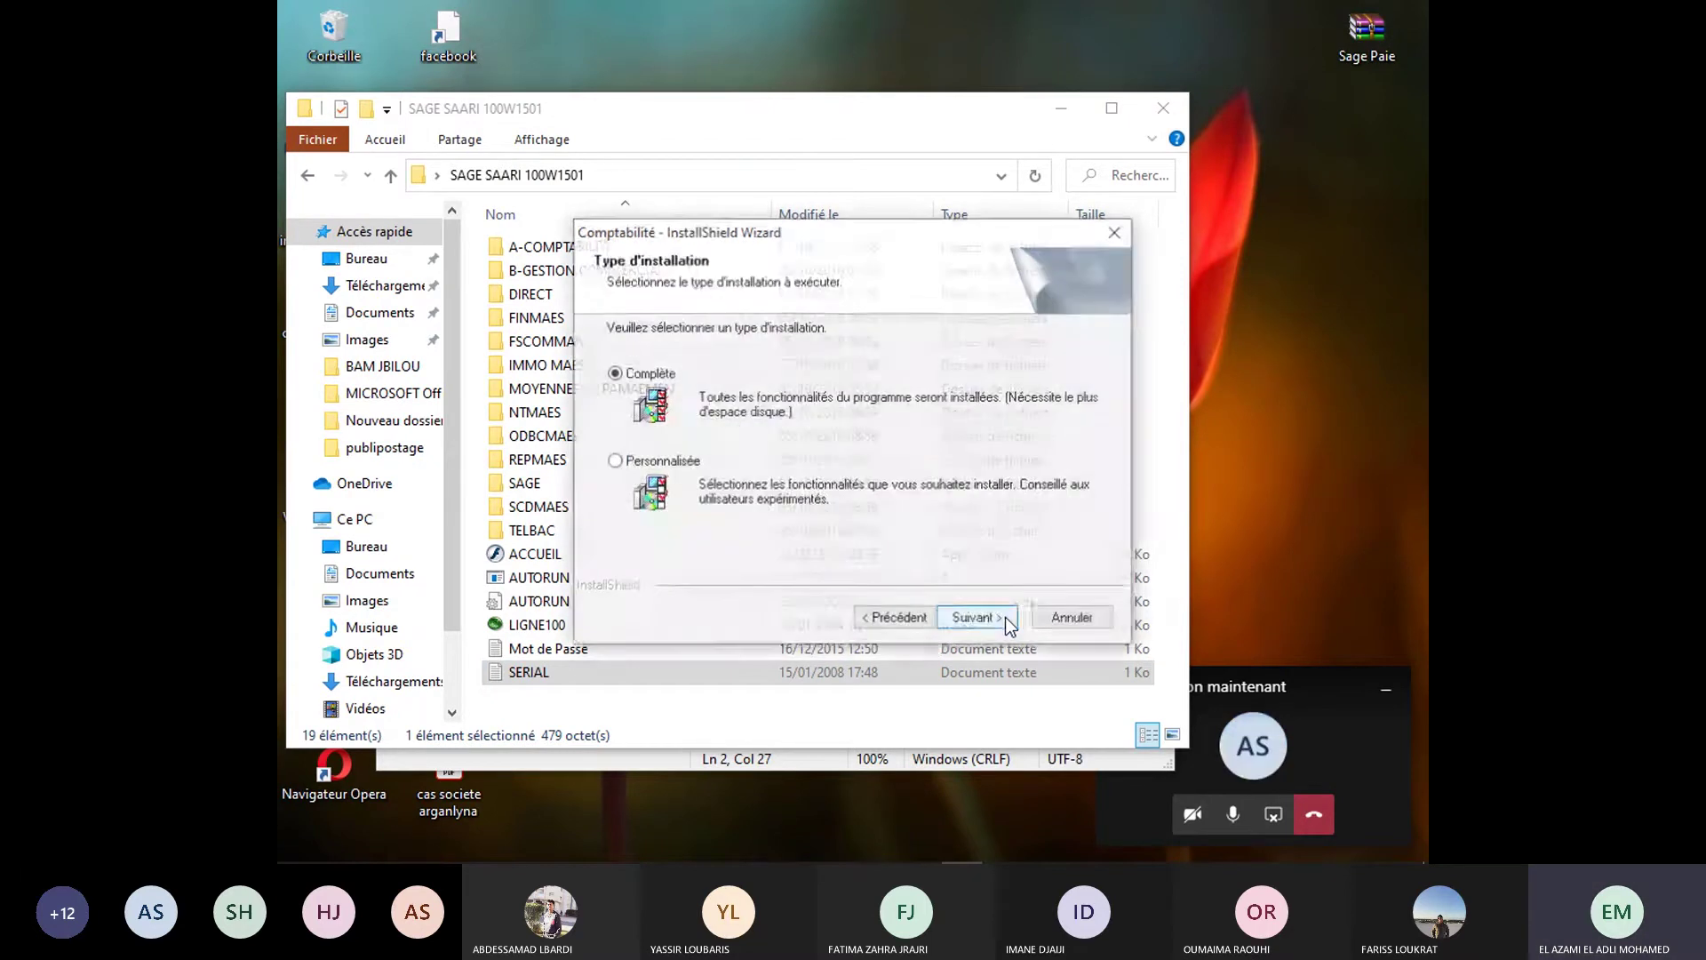
- Run the complete installation of Comptabilité and finish its InstallShield Wizard
left_click(1005, 617)
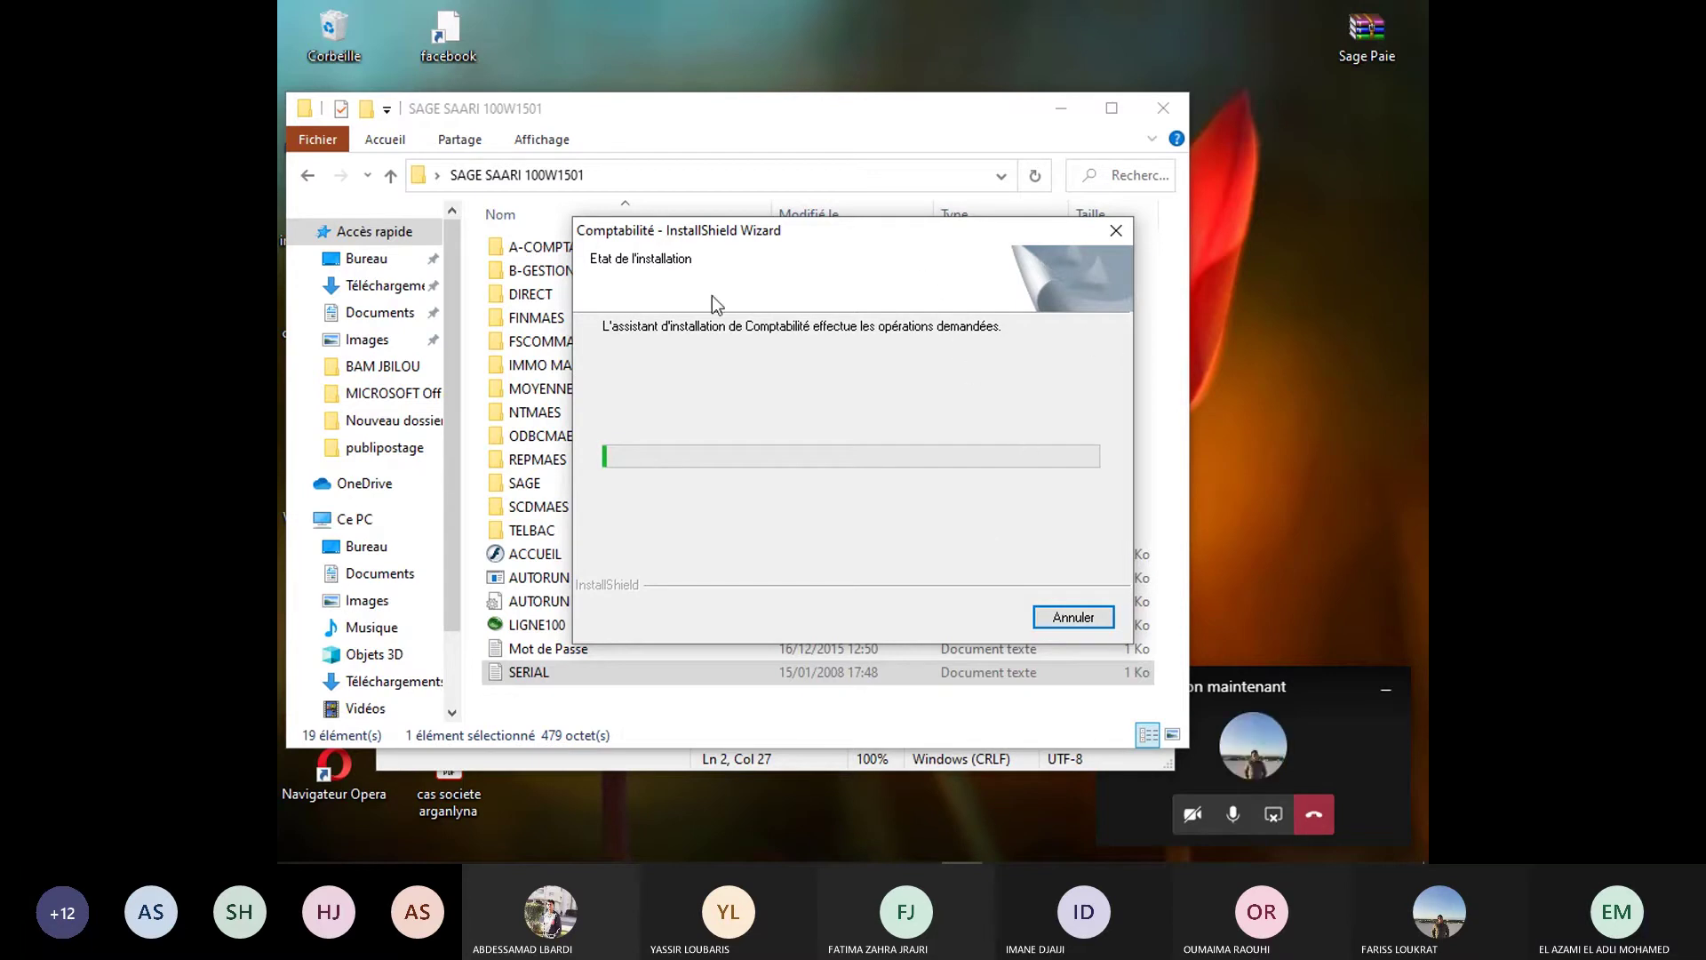
left_click_drag(817, 223, 766, 237)
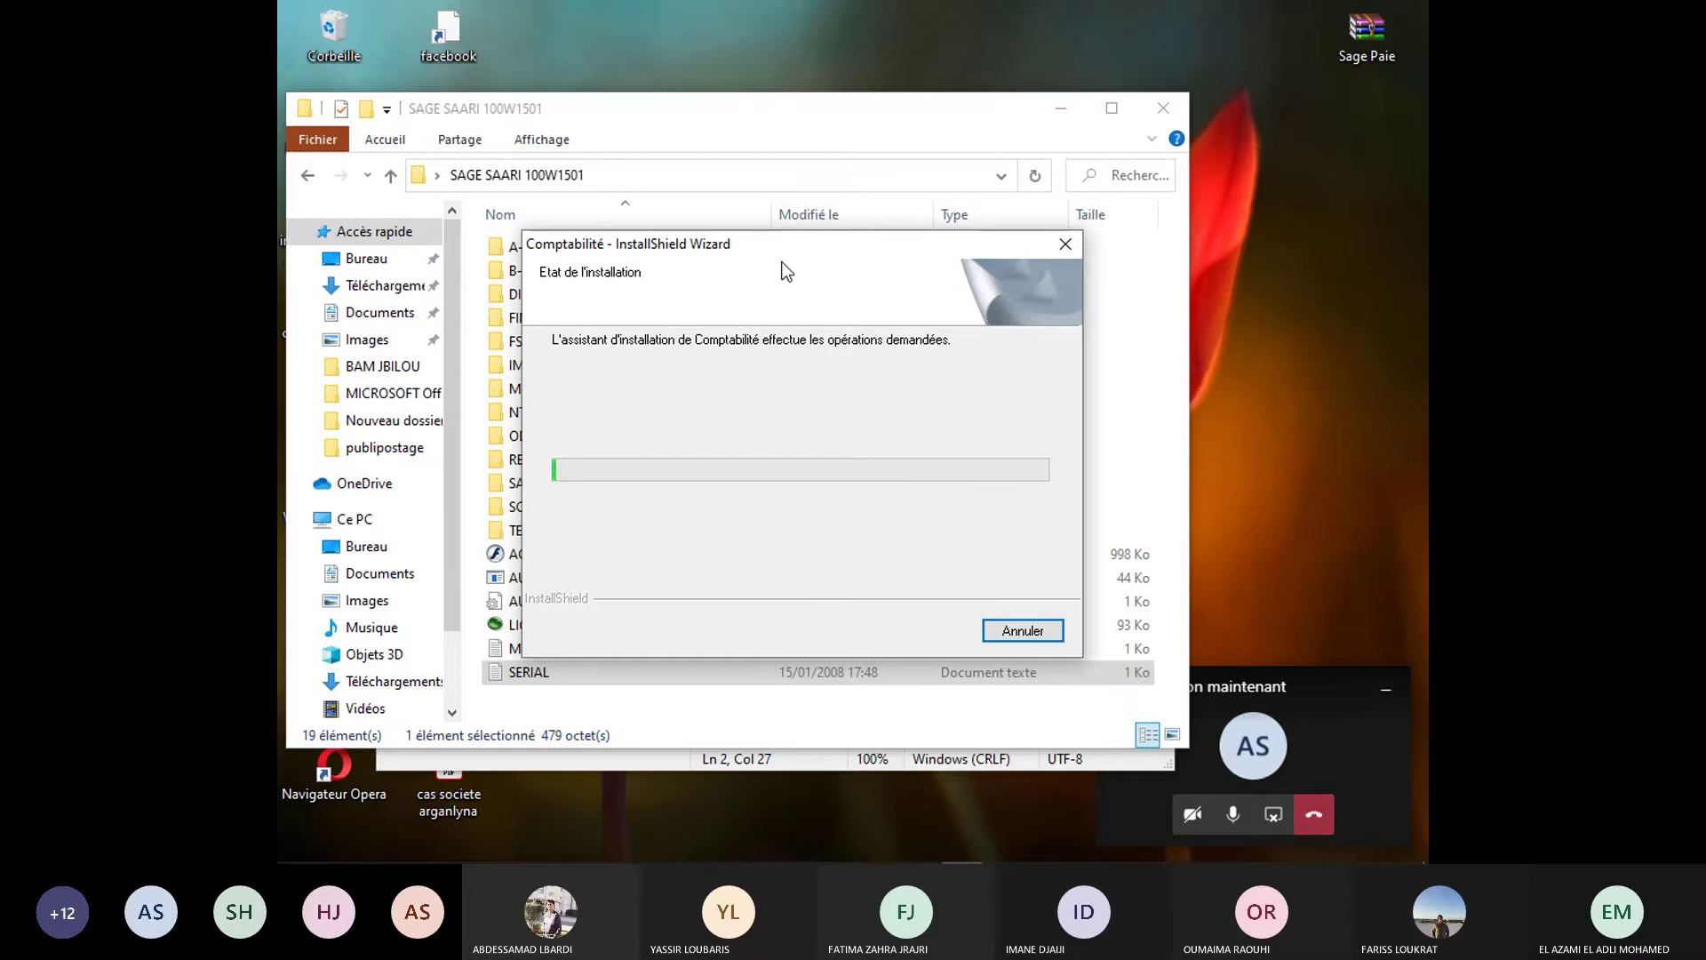
left_click_drag(670, 249, 708, 156)
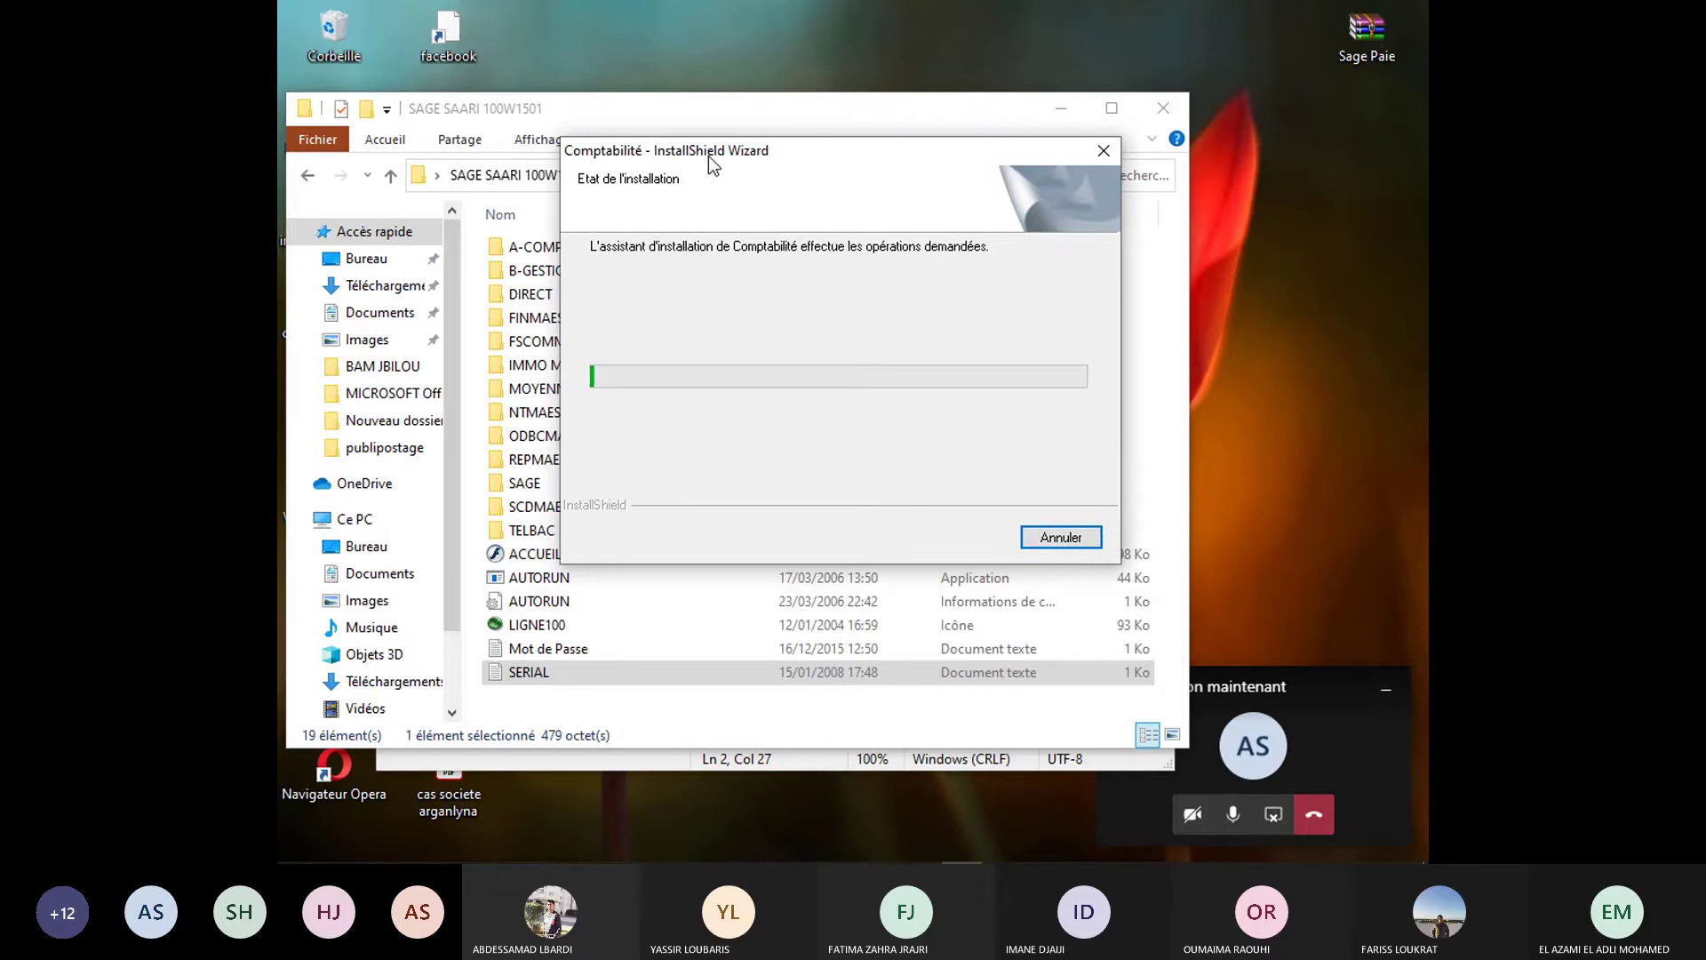
mouse_move(997, 855)
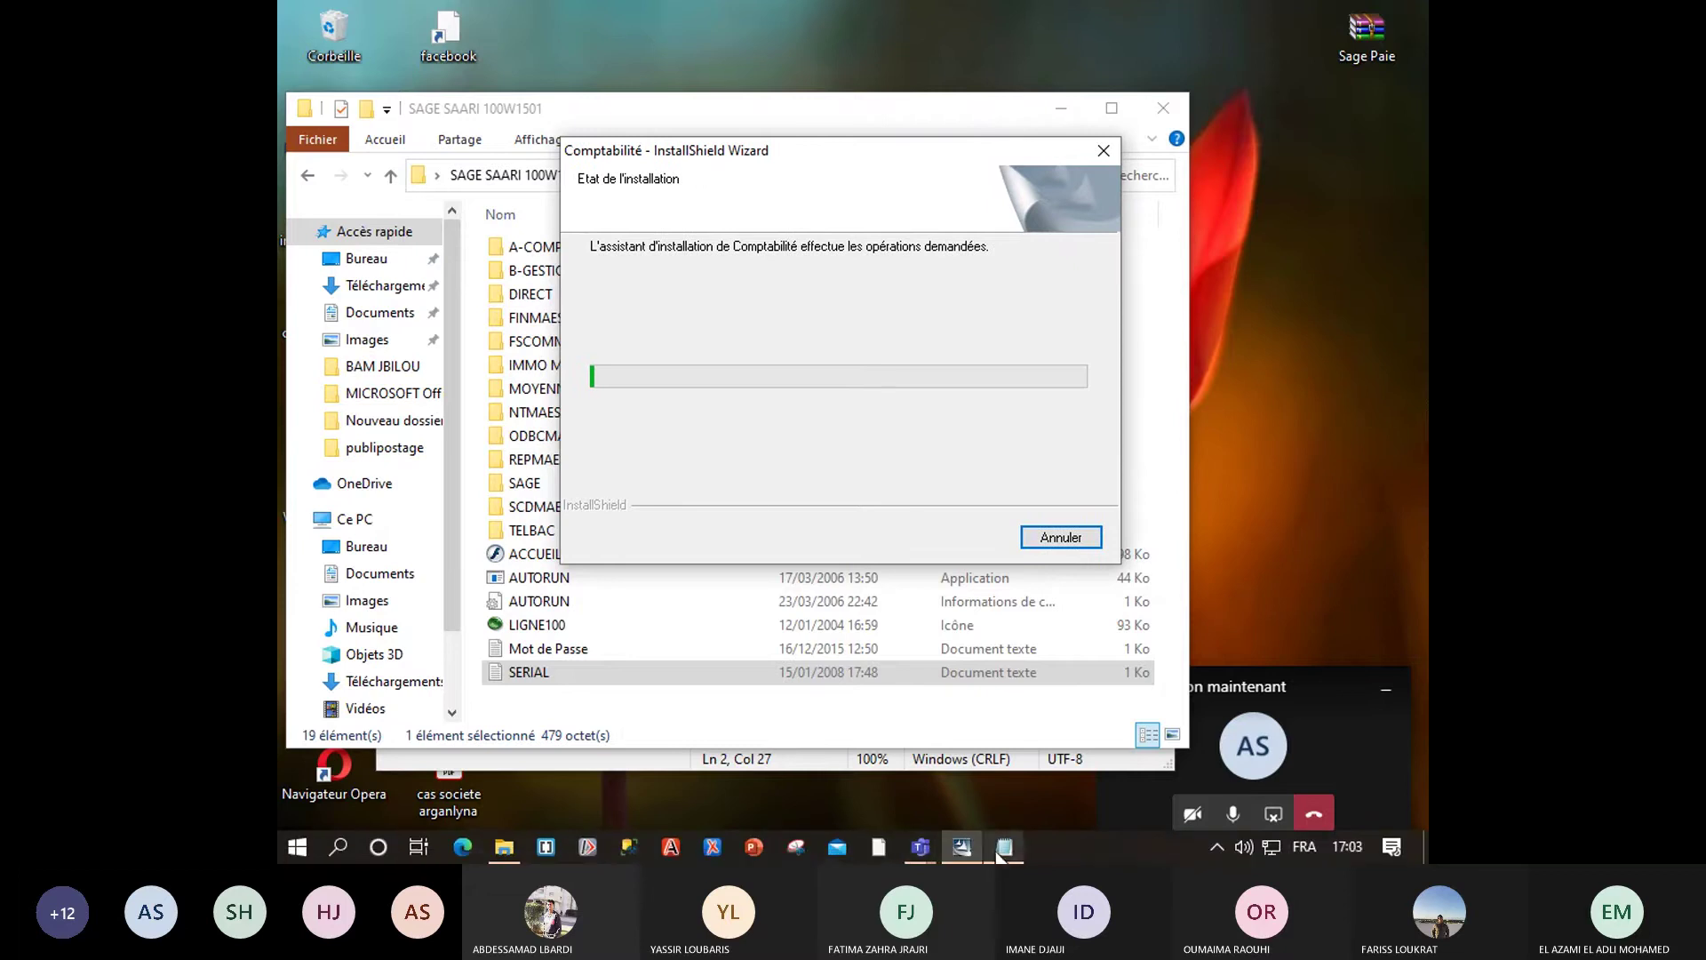
left_click(1000, 854)
left_click(962, 849)
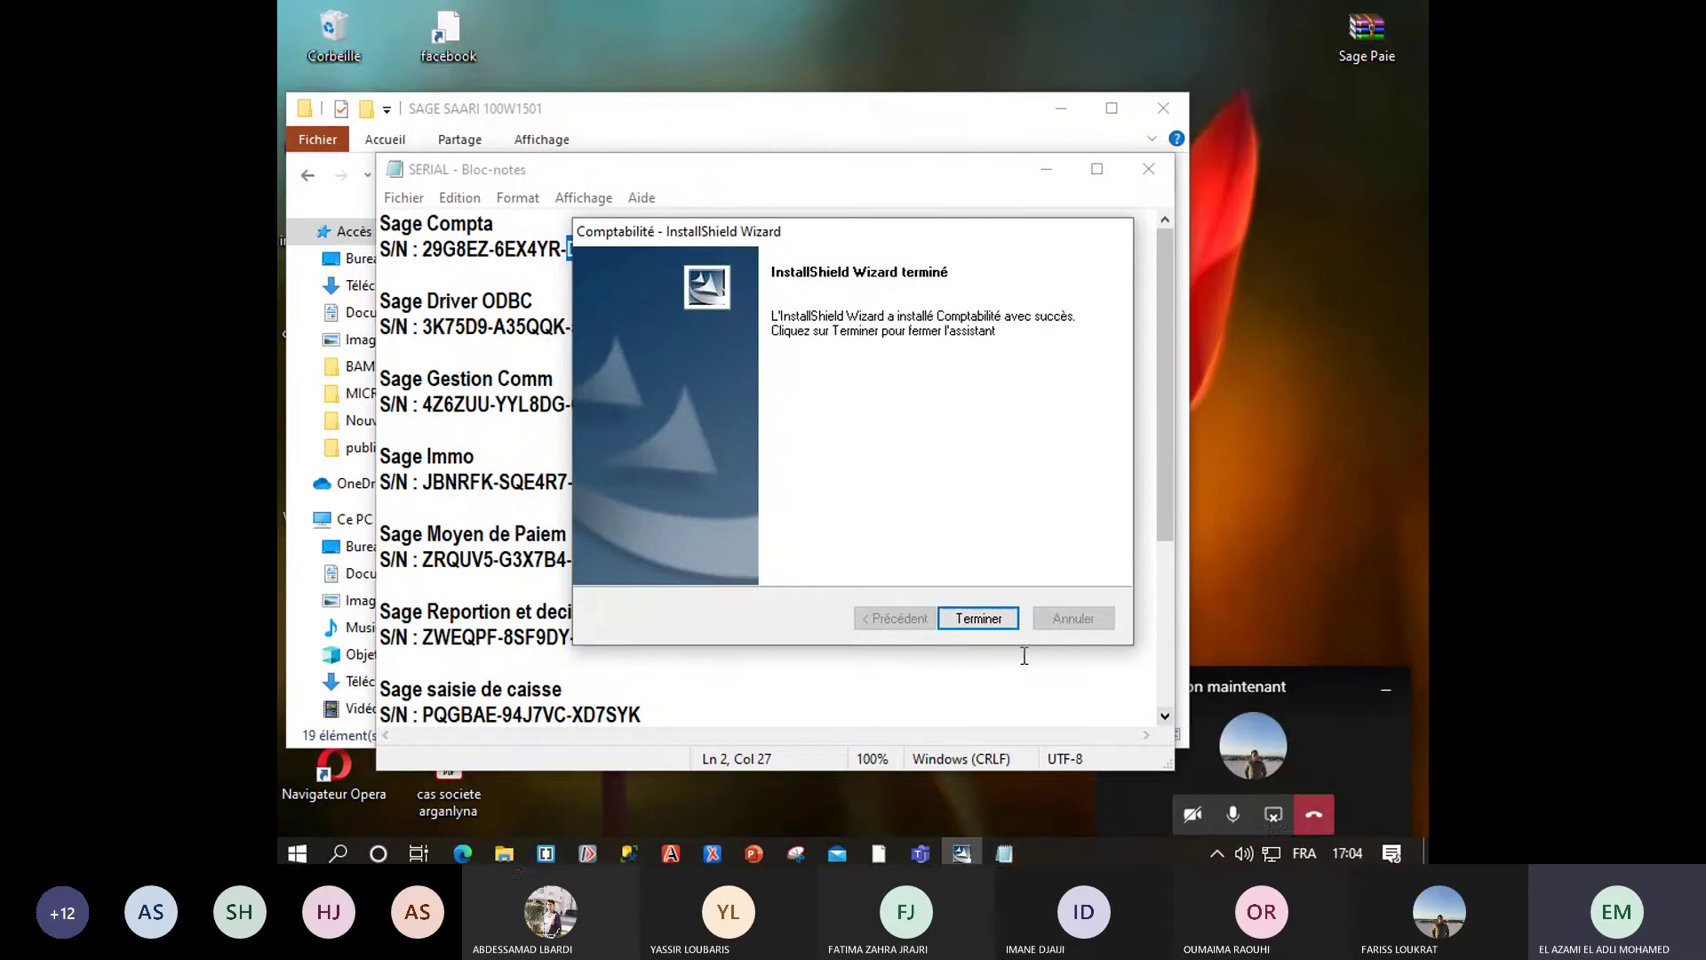
left_click(979, 618)
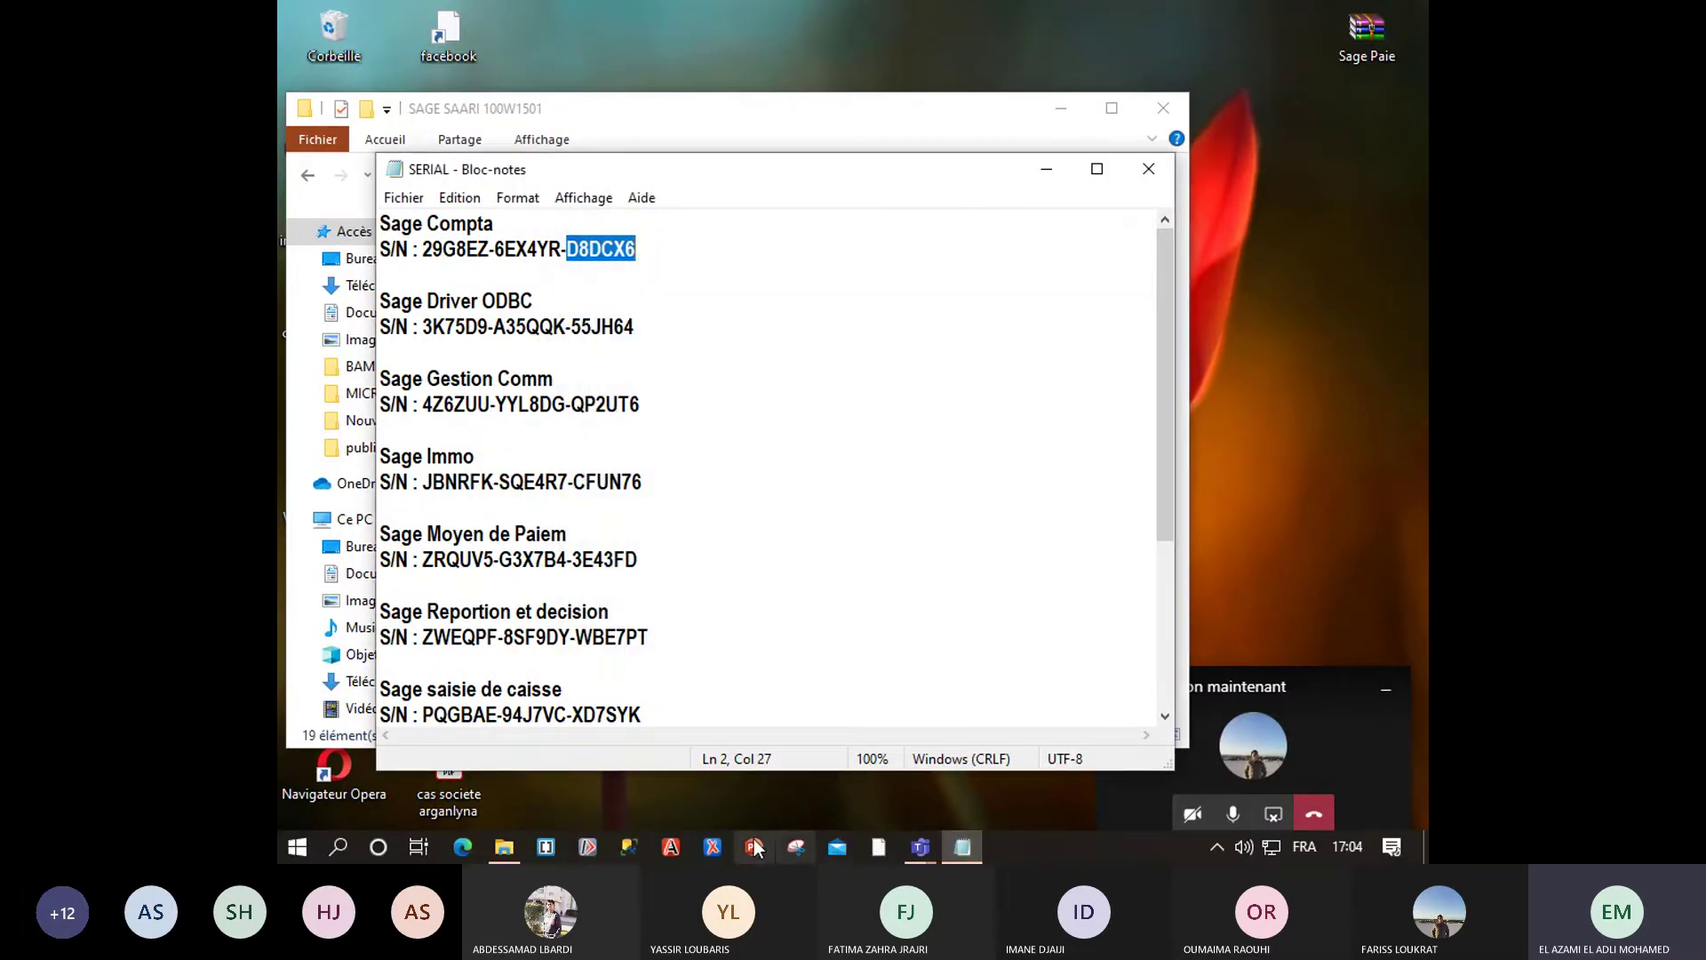
- Launch SETUP from the B-GESTION COMMERCIAL folder and advance the Gestion commerciale wizard to the authenticity key page
left_click(622, 129)
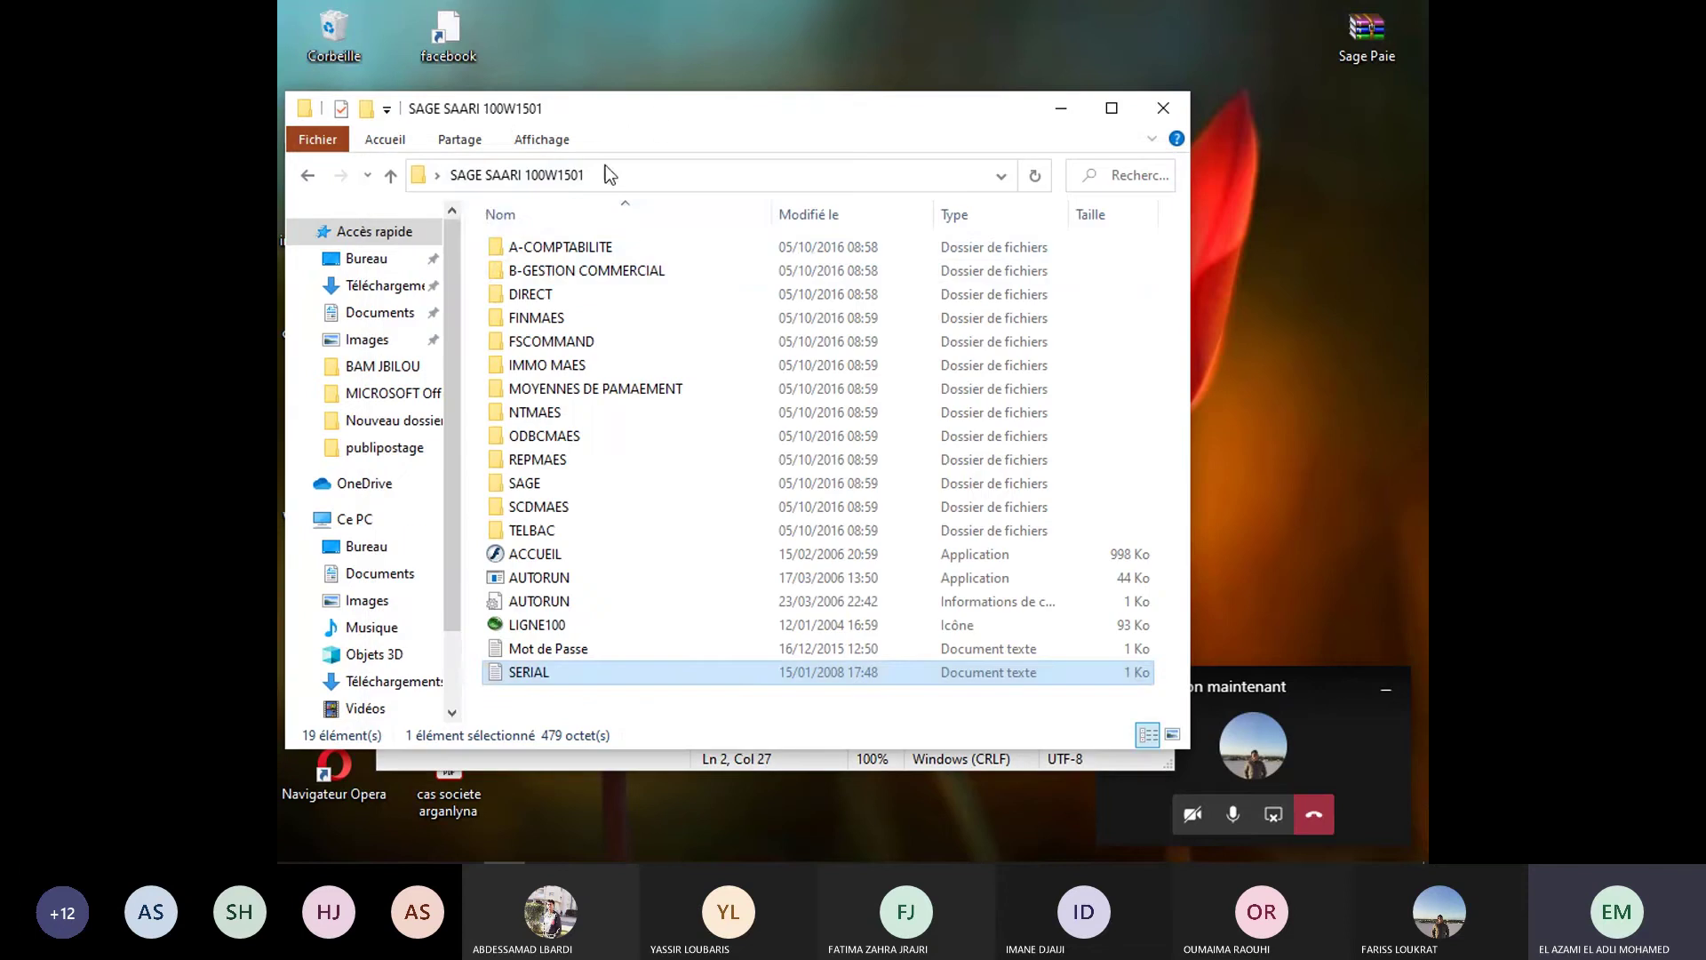
double_click(592, 271)
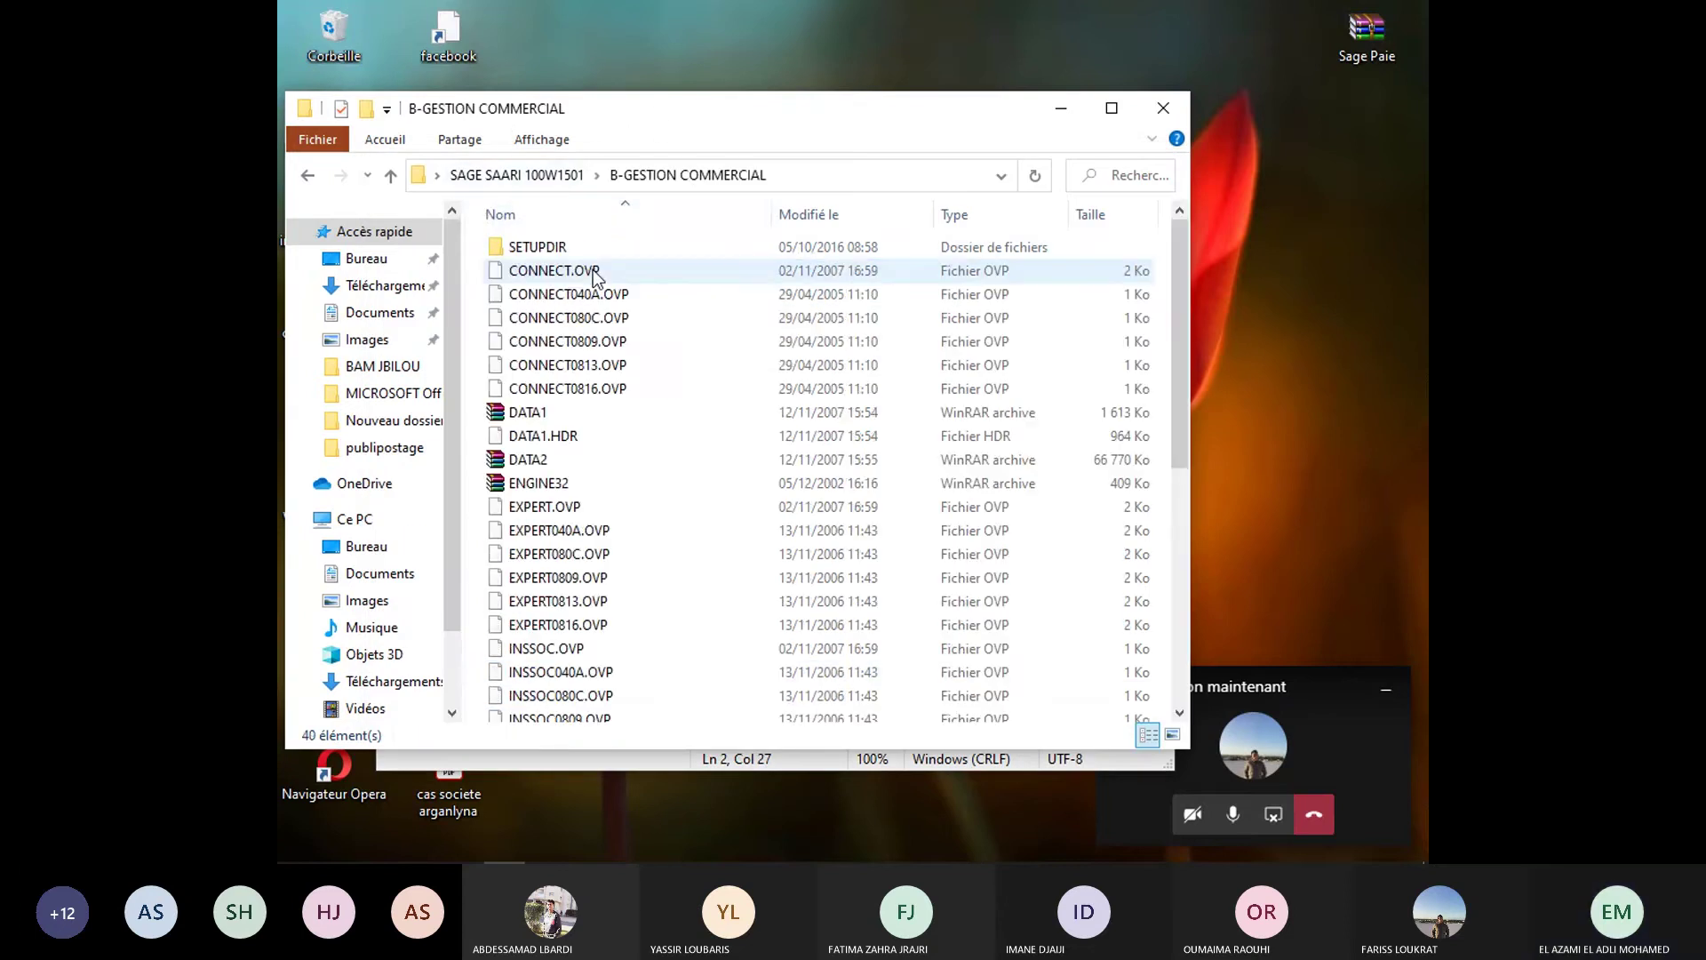
scroll(653, 480, "down", 2)
scroll(658, 503, "down", 5)
double_click(542, 662)
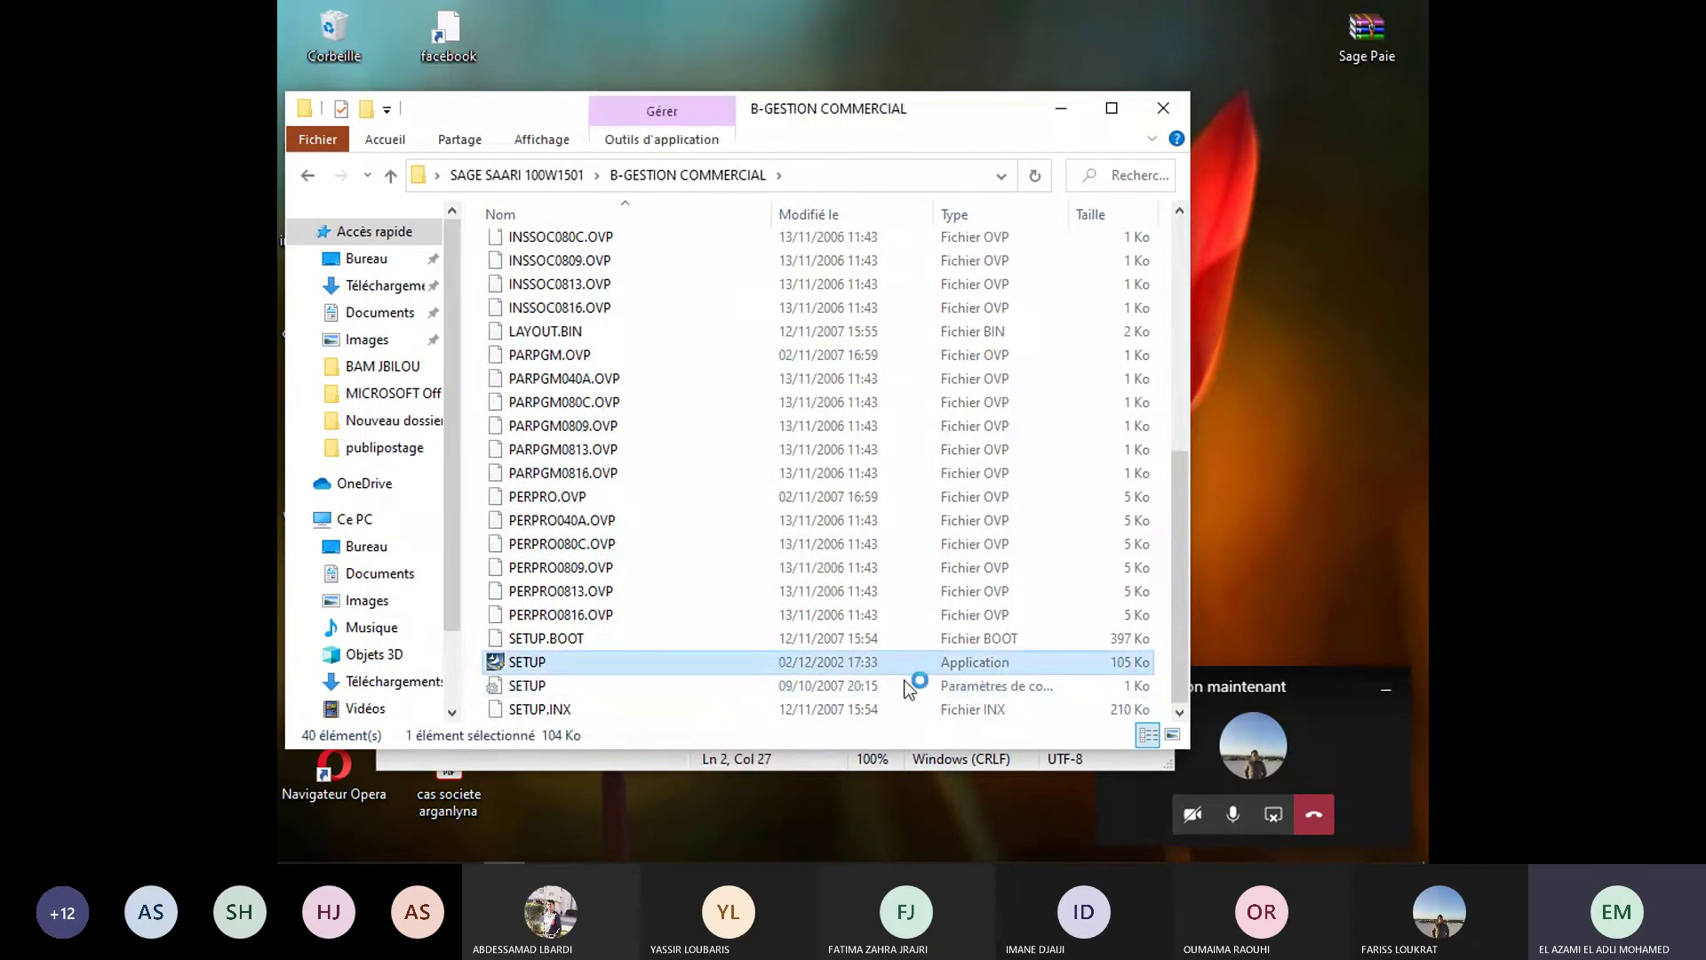
scroll(775, 574, "up", 7)
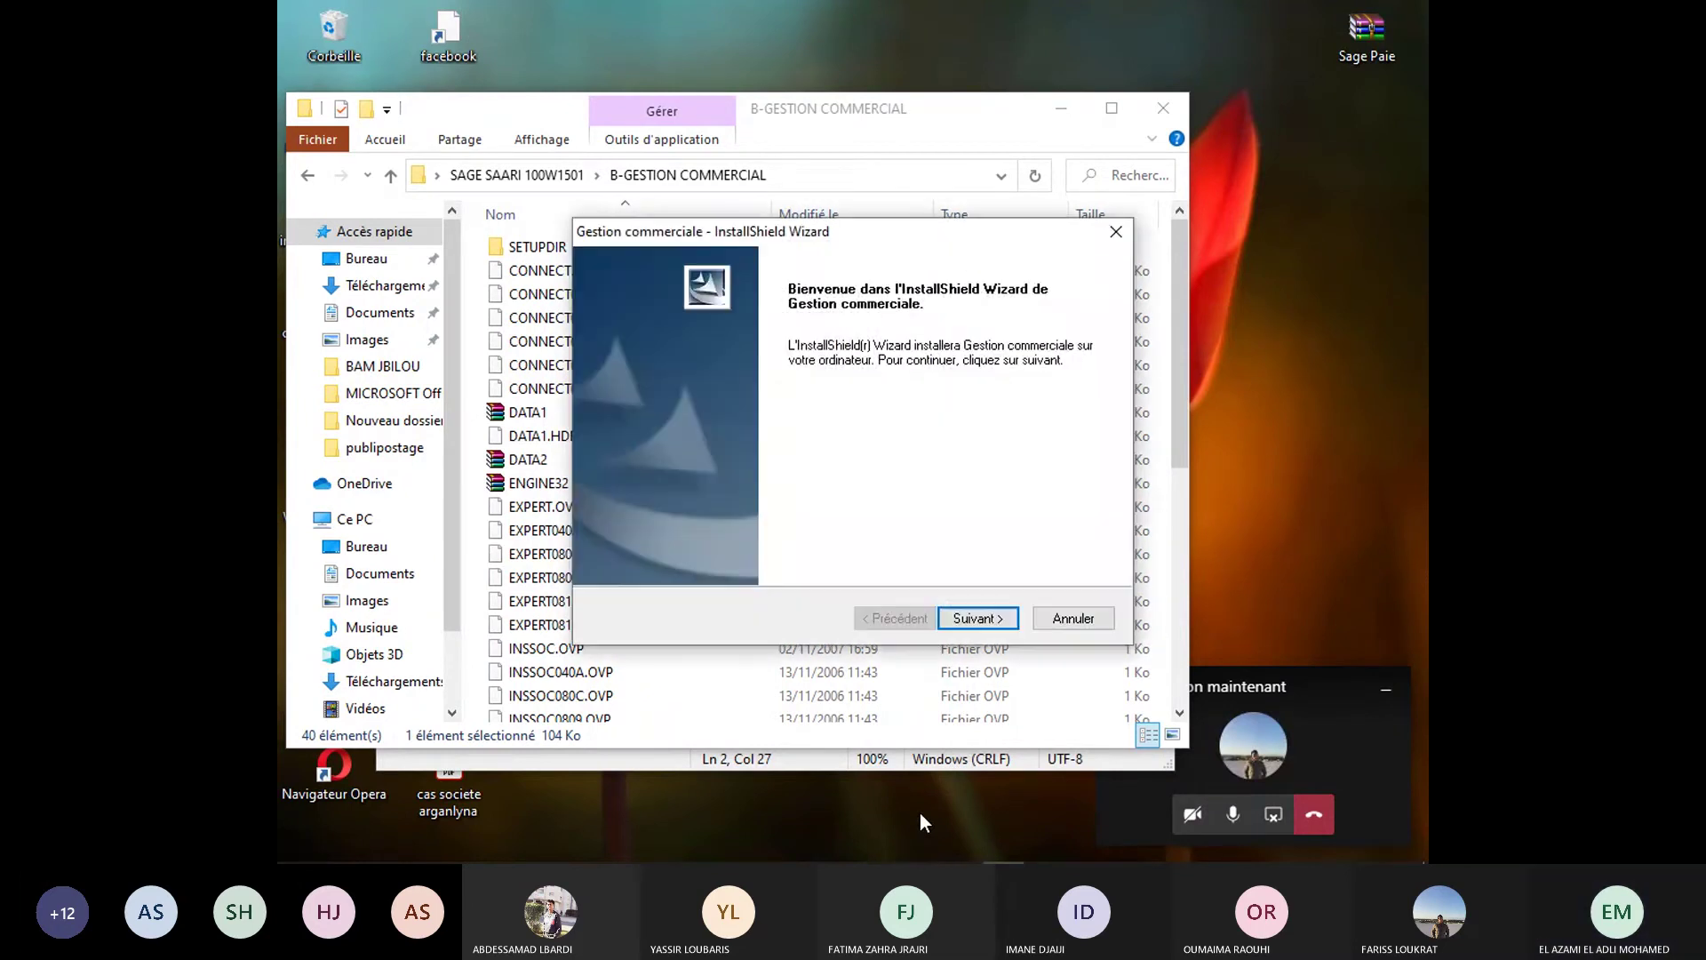
left_click(986, 617)
left_click(990, 615)
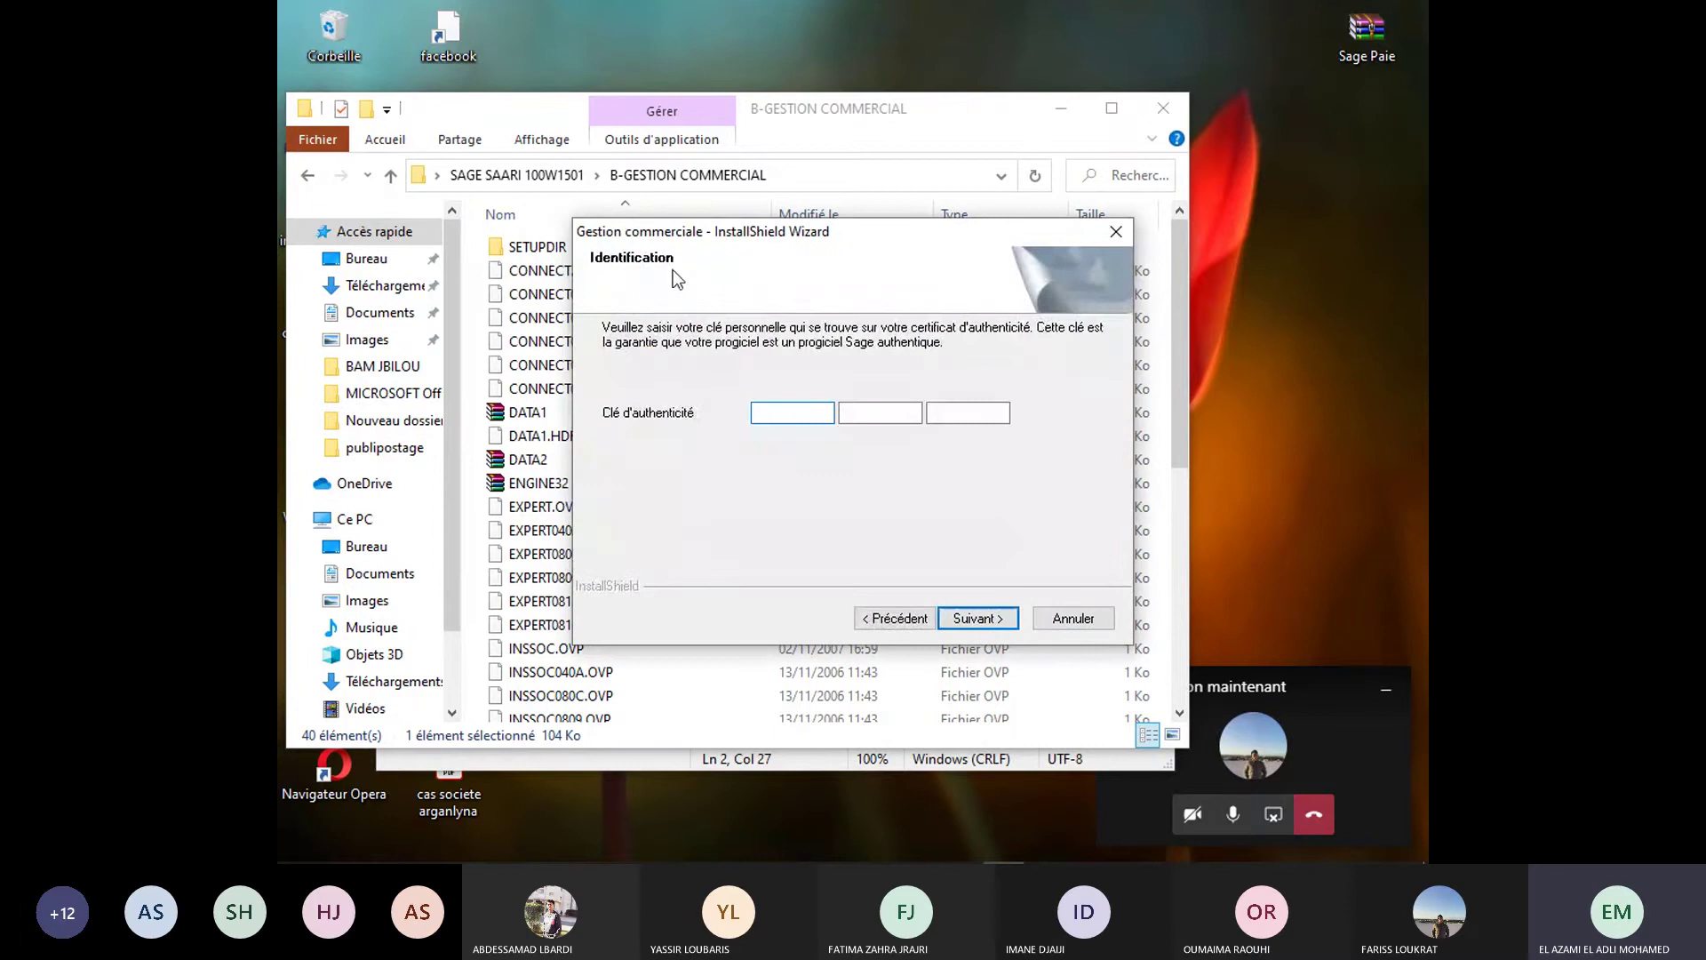
- Copy the first block of the Sage Gestion Comm serial from the SERIAL file into the first authenticity key field
left_click(962, 848)
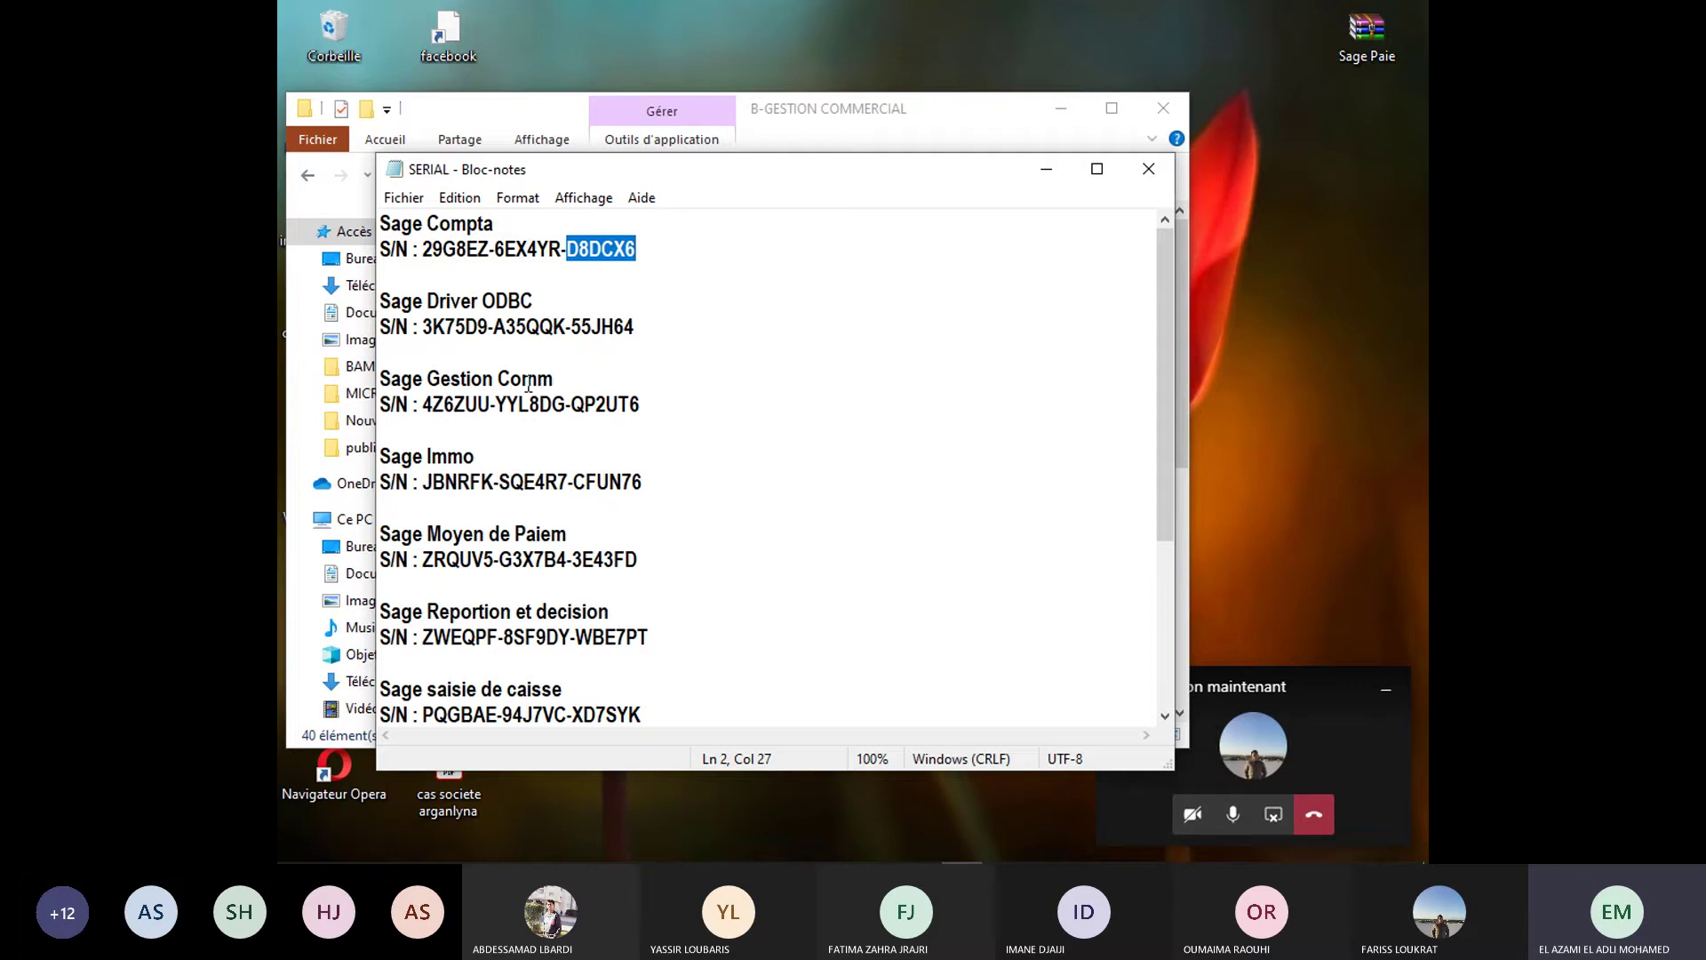
double_click(449, 402)
right_click(445, 401)
left_click(533, 475)
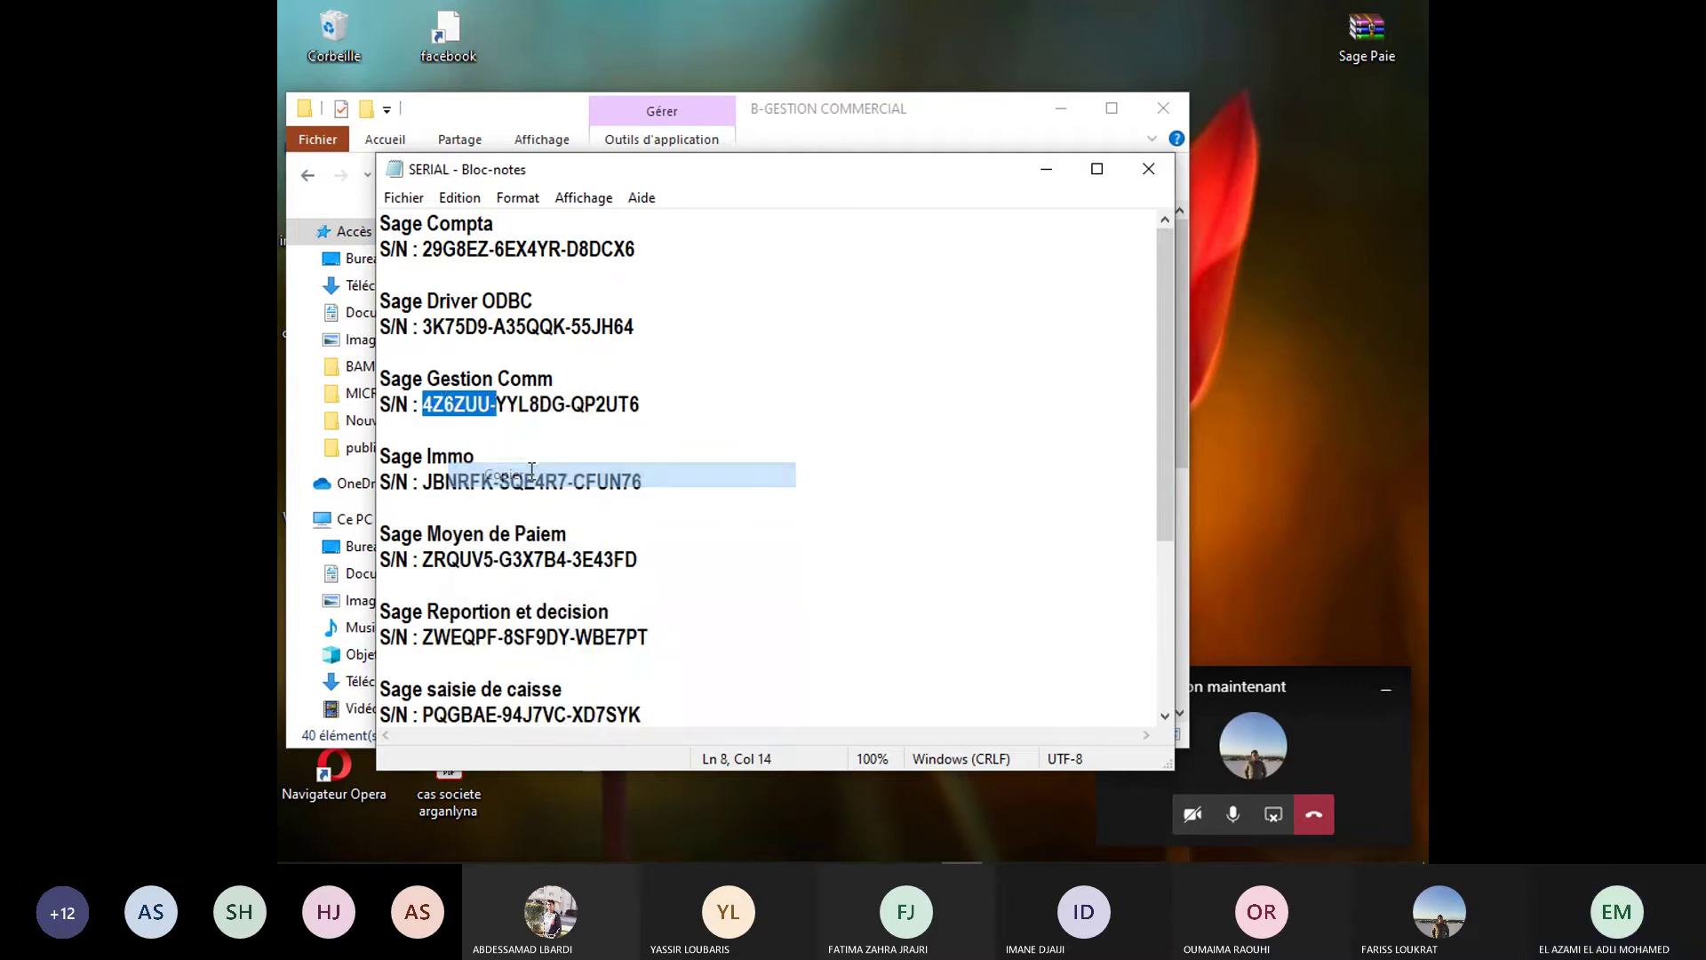
left_click(1003, 847)
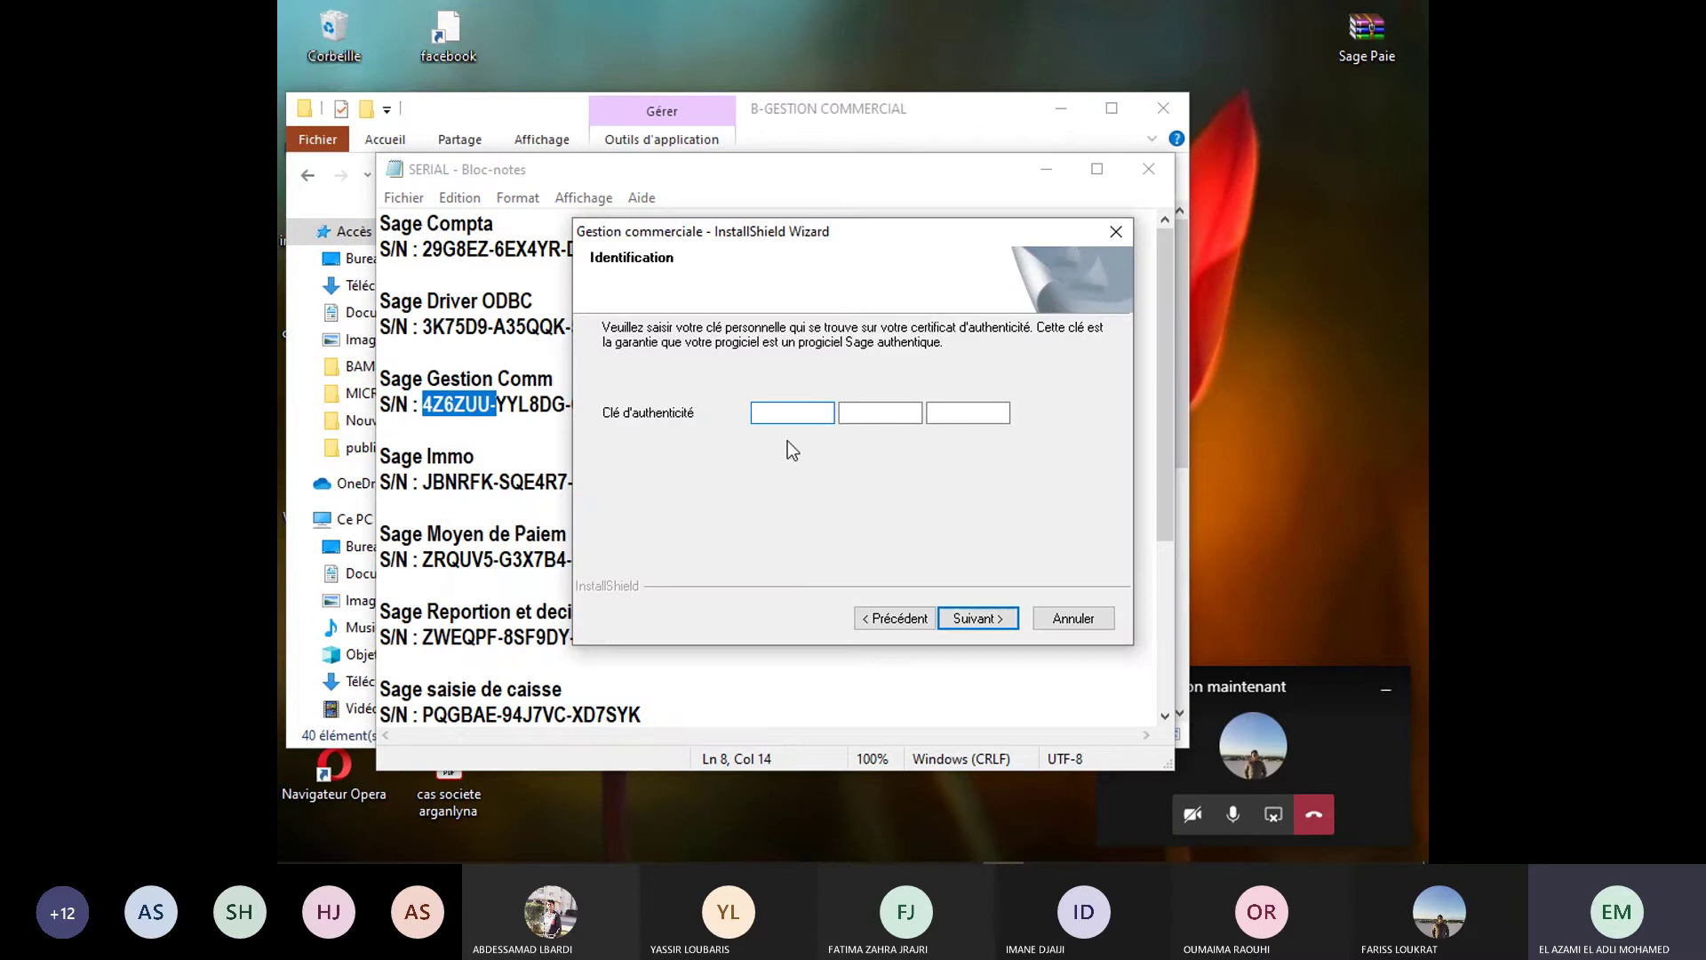
key("ctrl+v")
- Copy the second block of the Sage Gestion Comm serial into the second authenticity key field
left_click(534, 405)
double_click(533, 404)
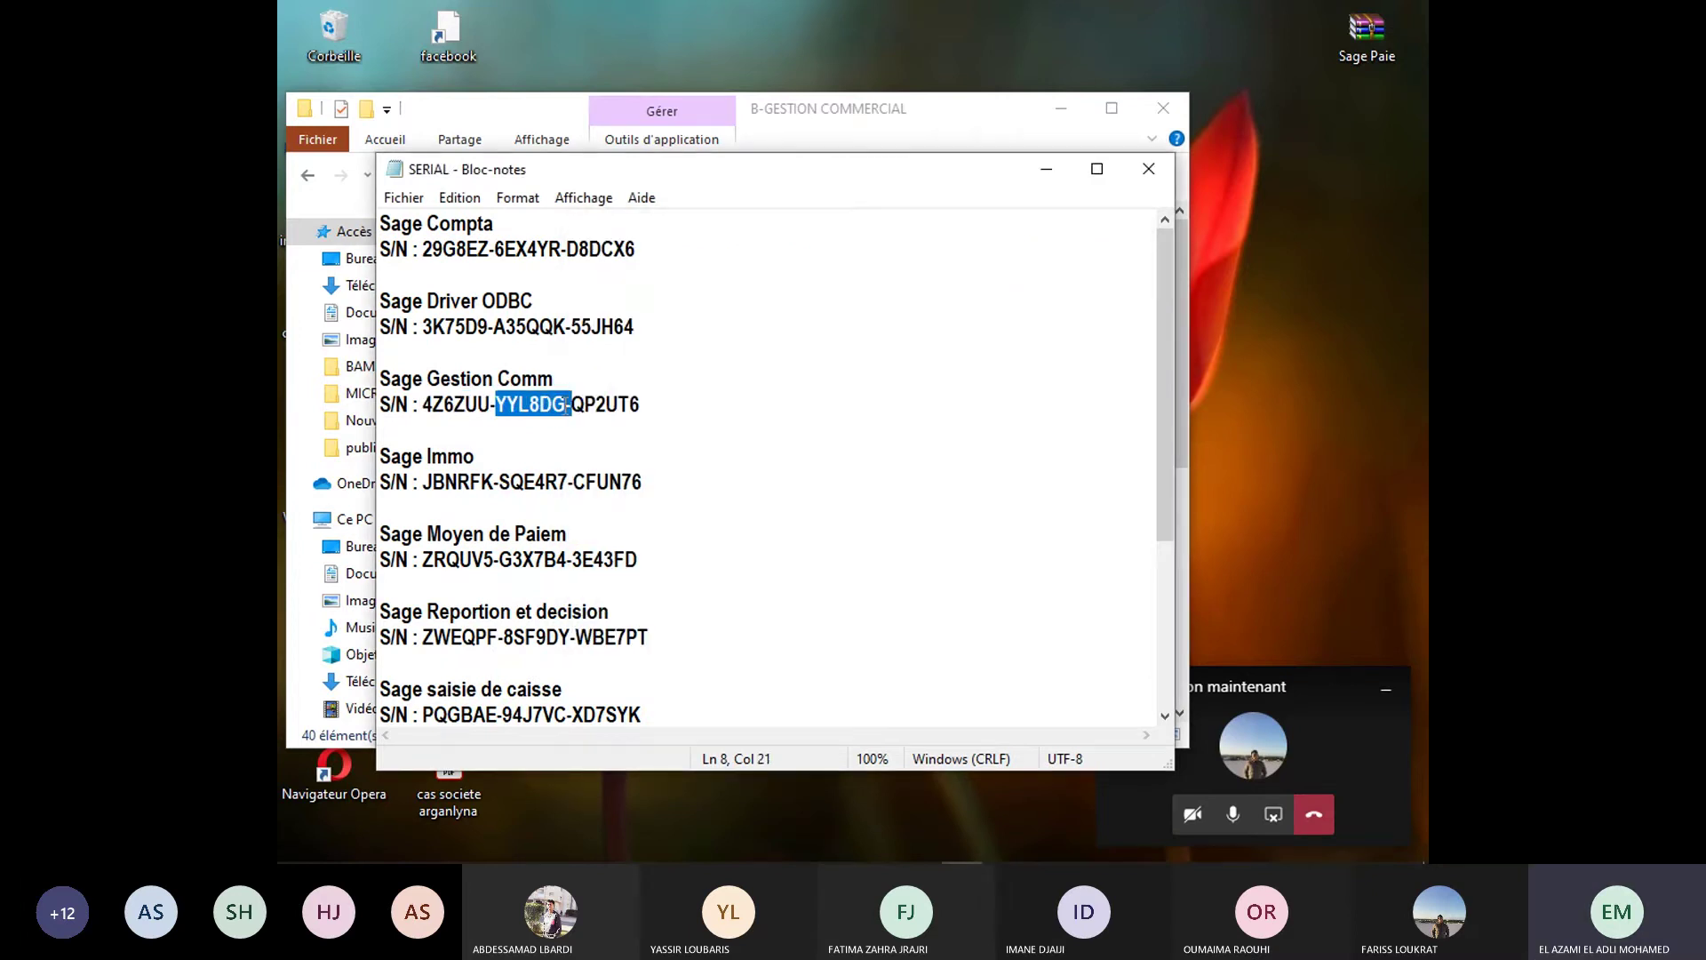
left_click(958, 112)
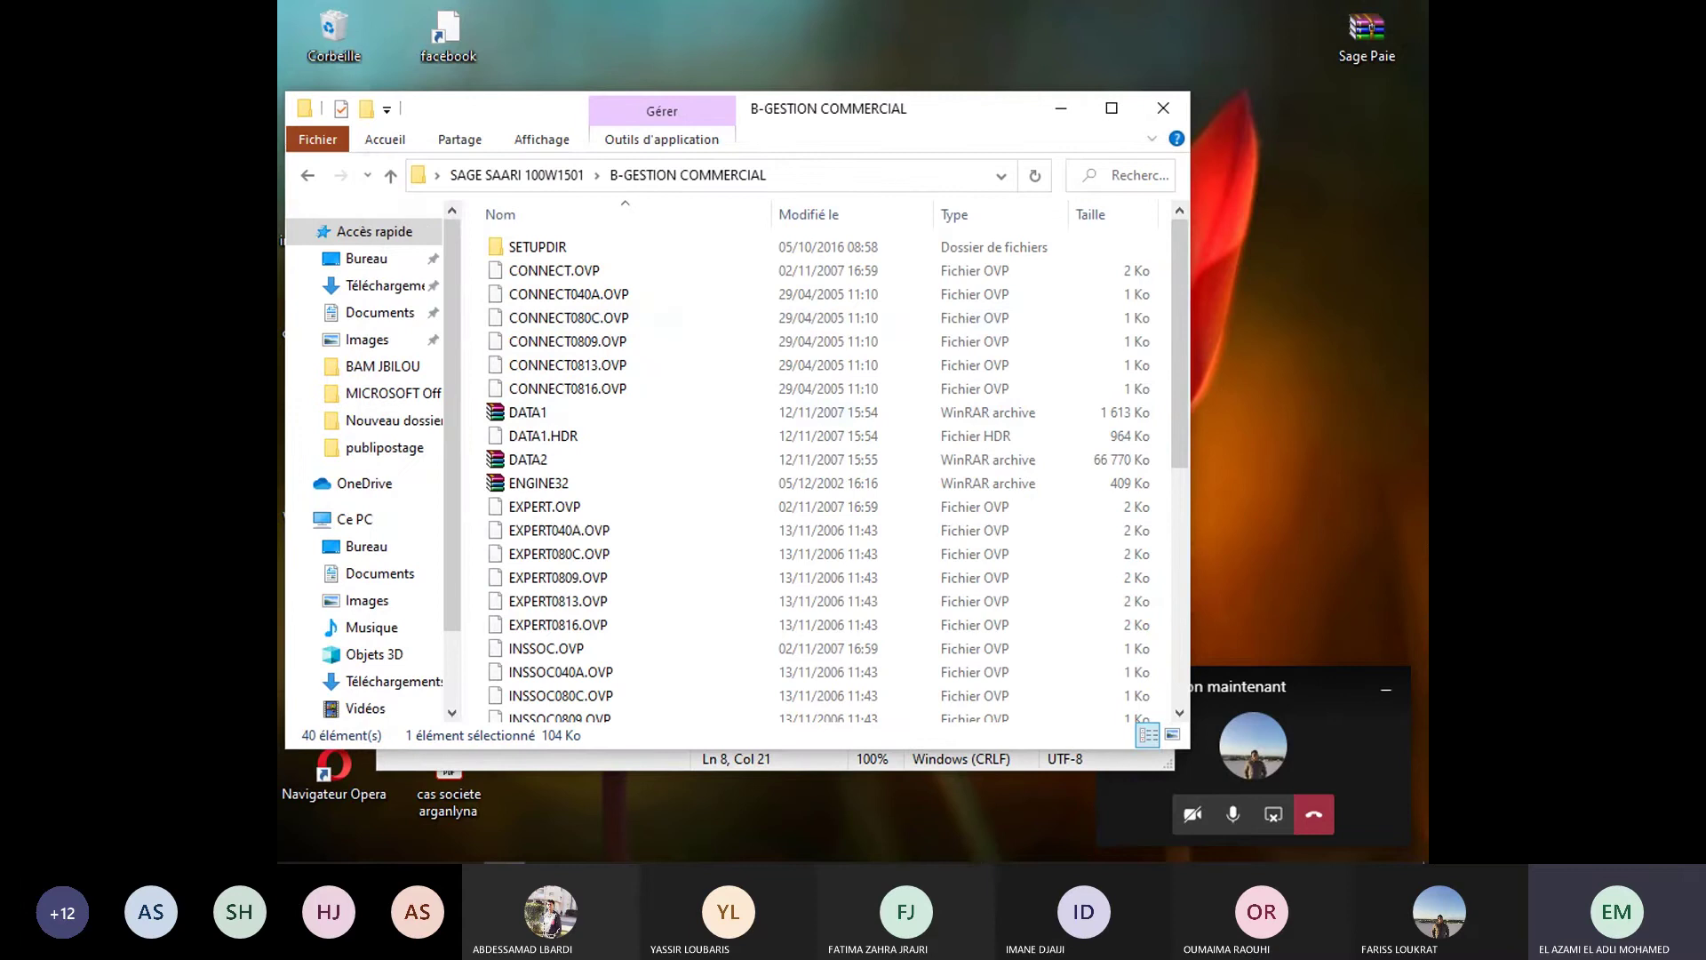
left_click(1005, 855)
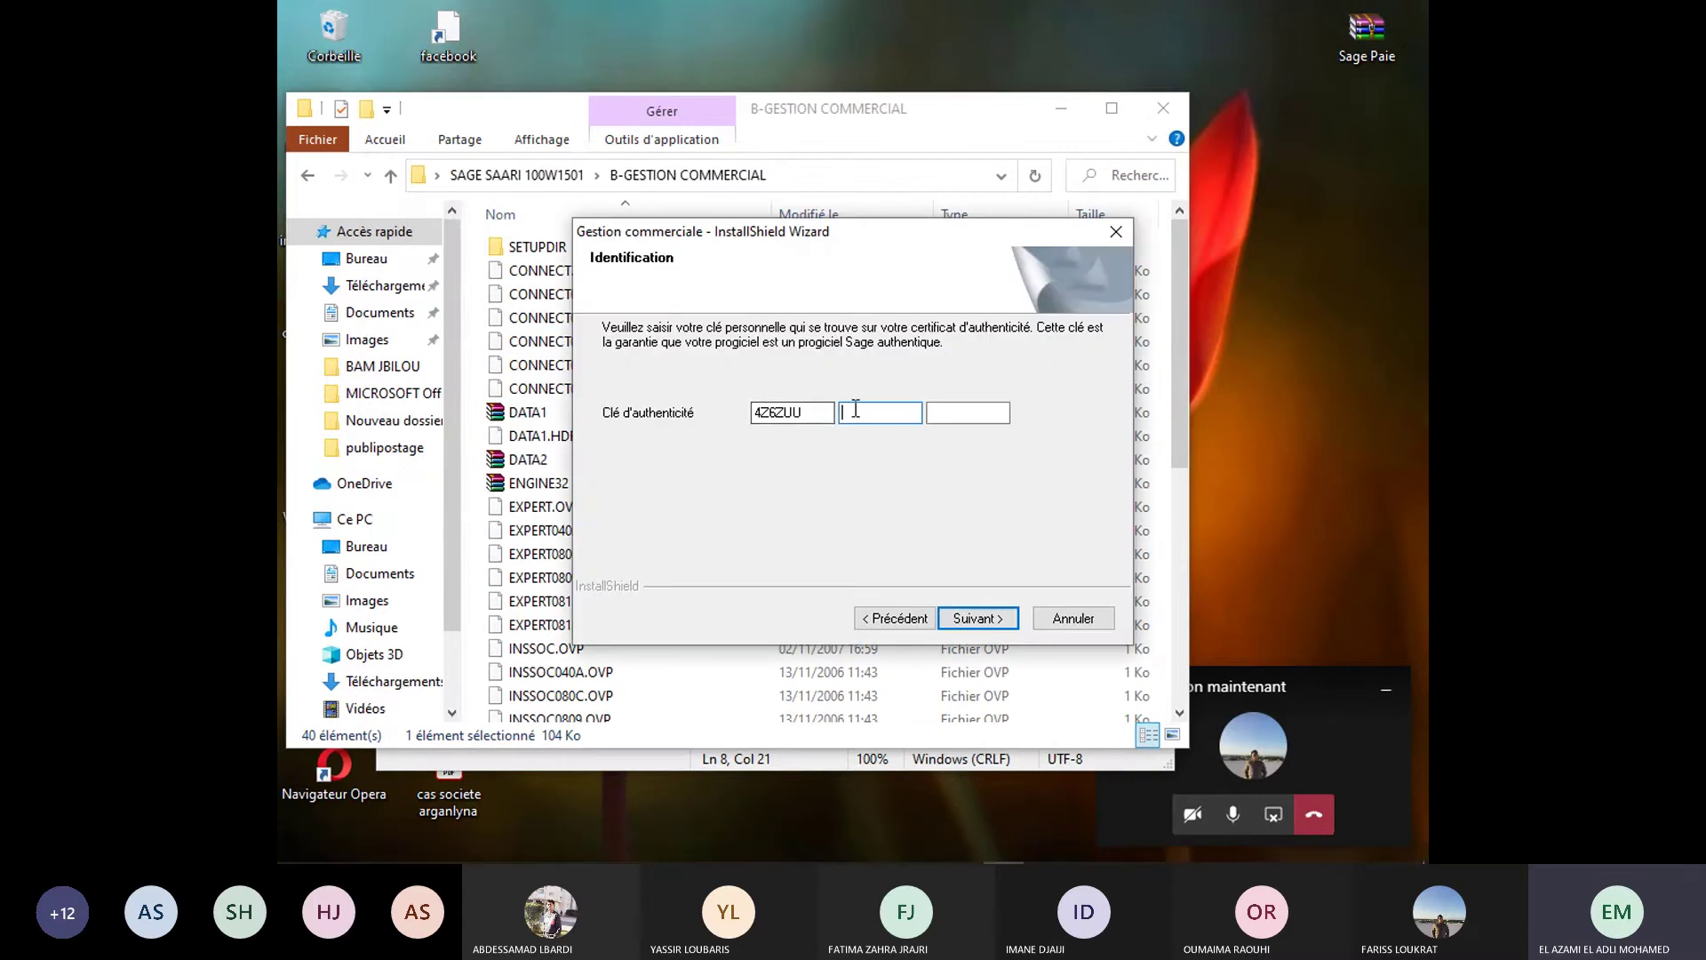
key("ctrl+v")
- Copy the third block of the Sage Gestion Comm serial into the third authenticity key field and validate the key
left_click(1024, 752)
double_click(604, 404)
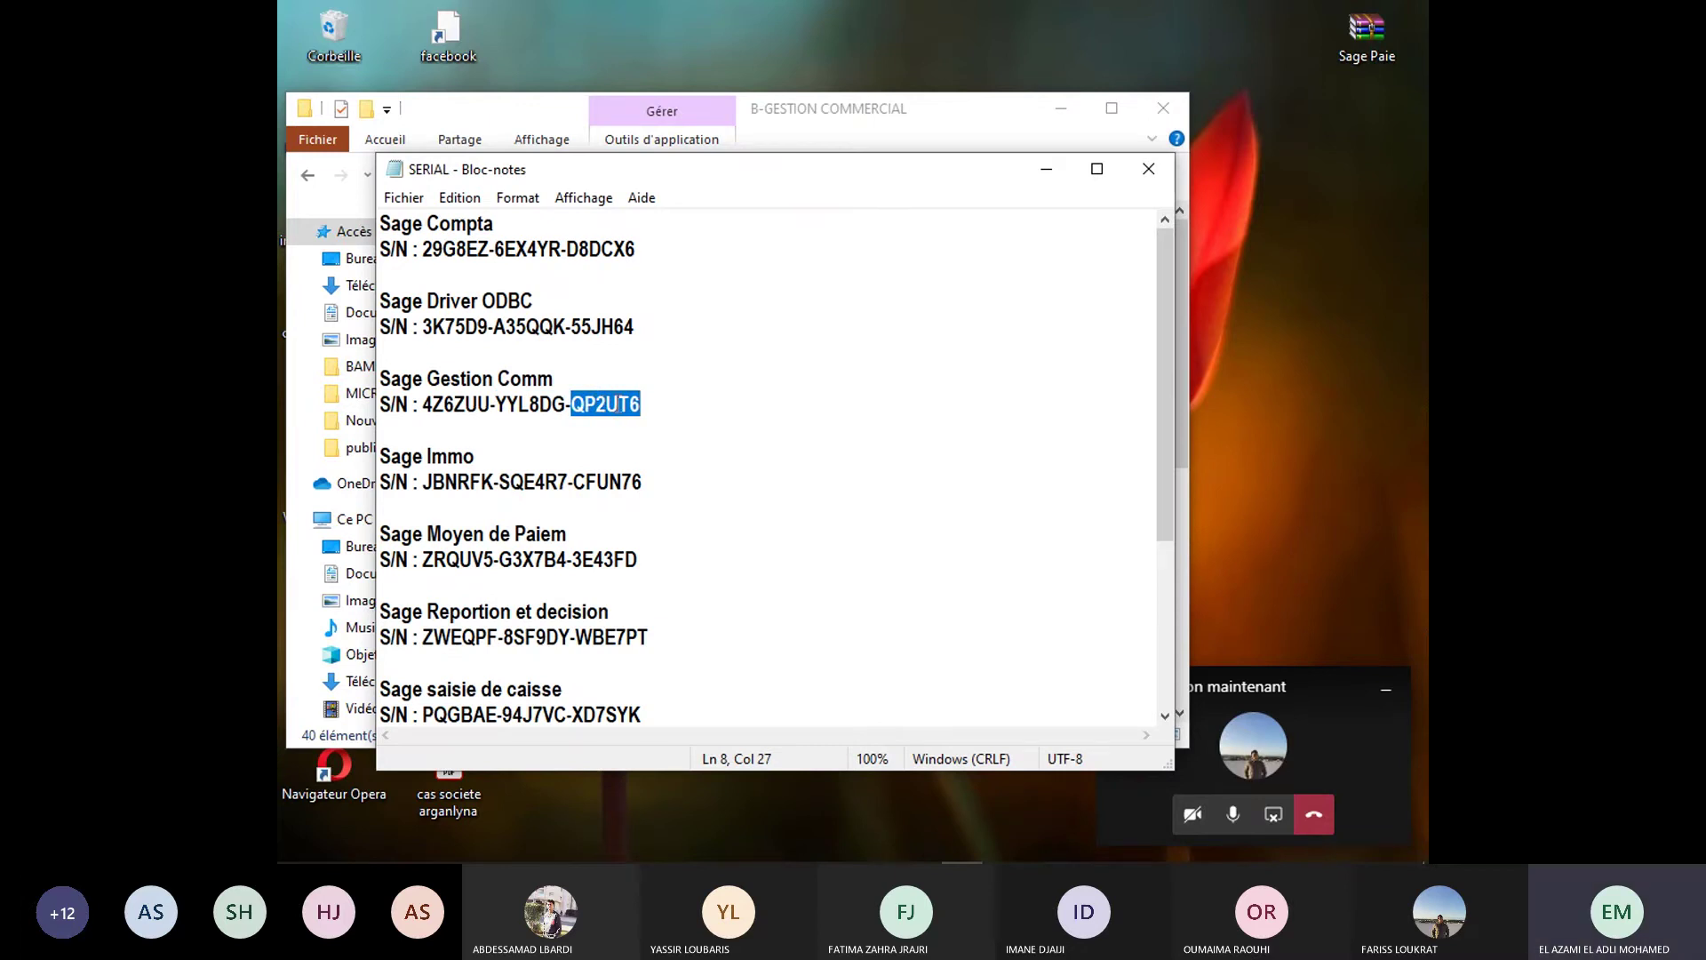
left_click(978, 126)
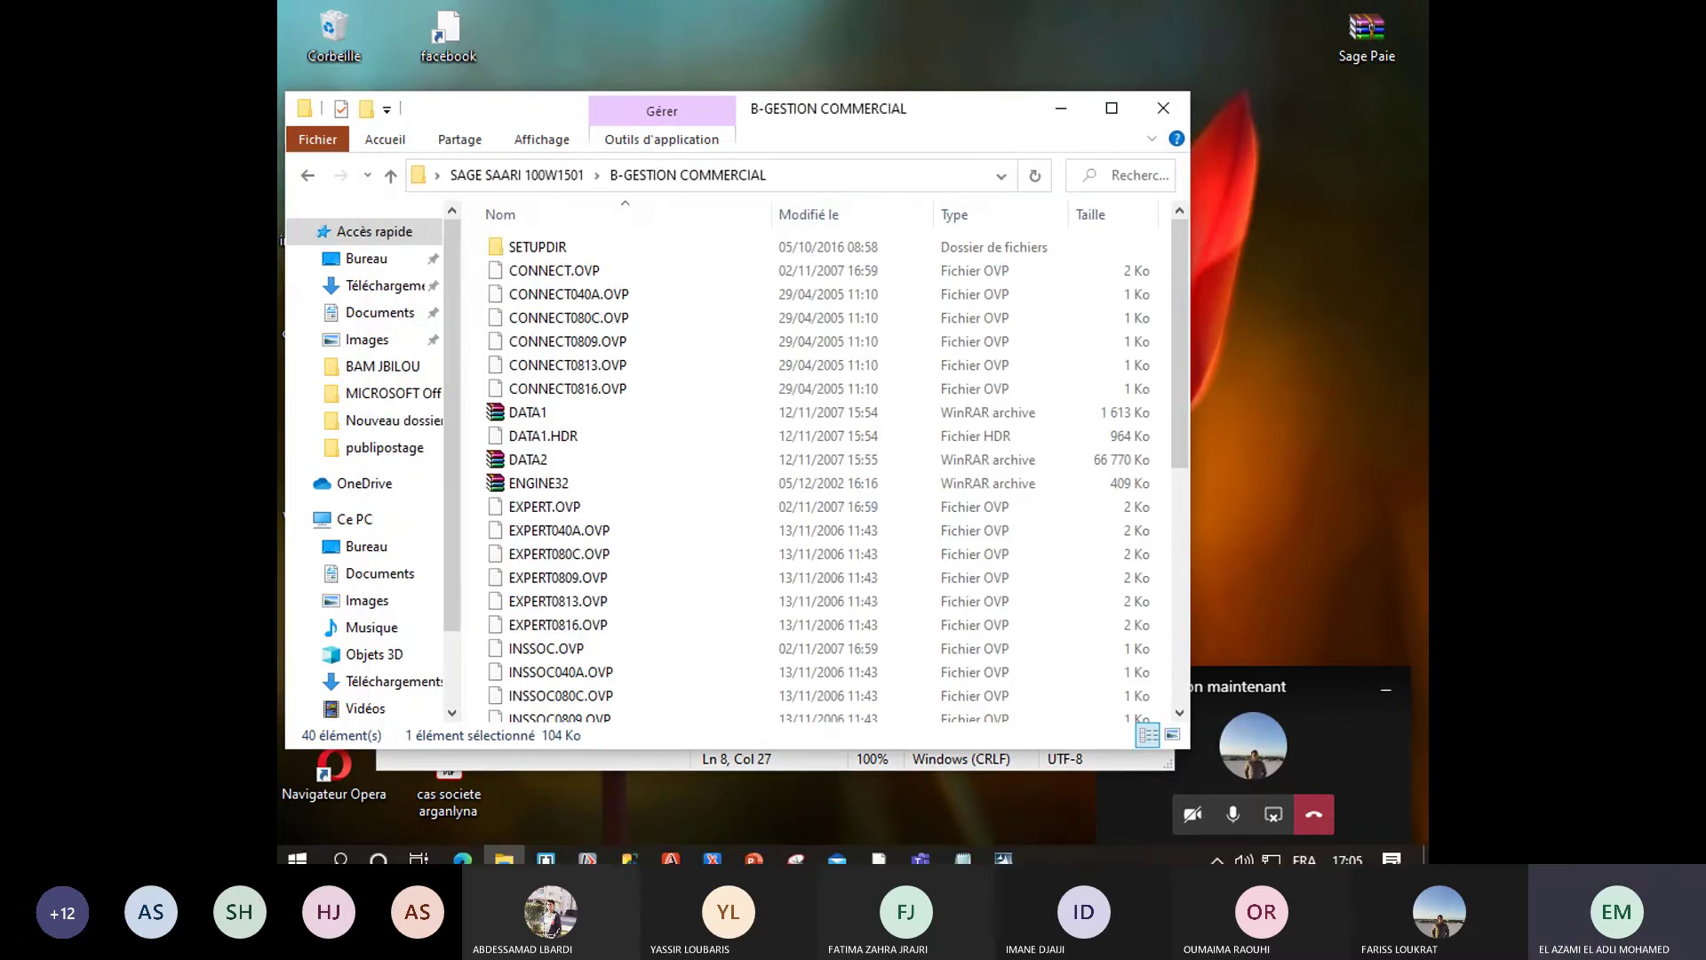
left_click(1003, 859)
key("ctrl+v")
left_click(977, 619)
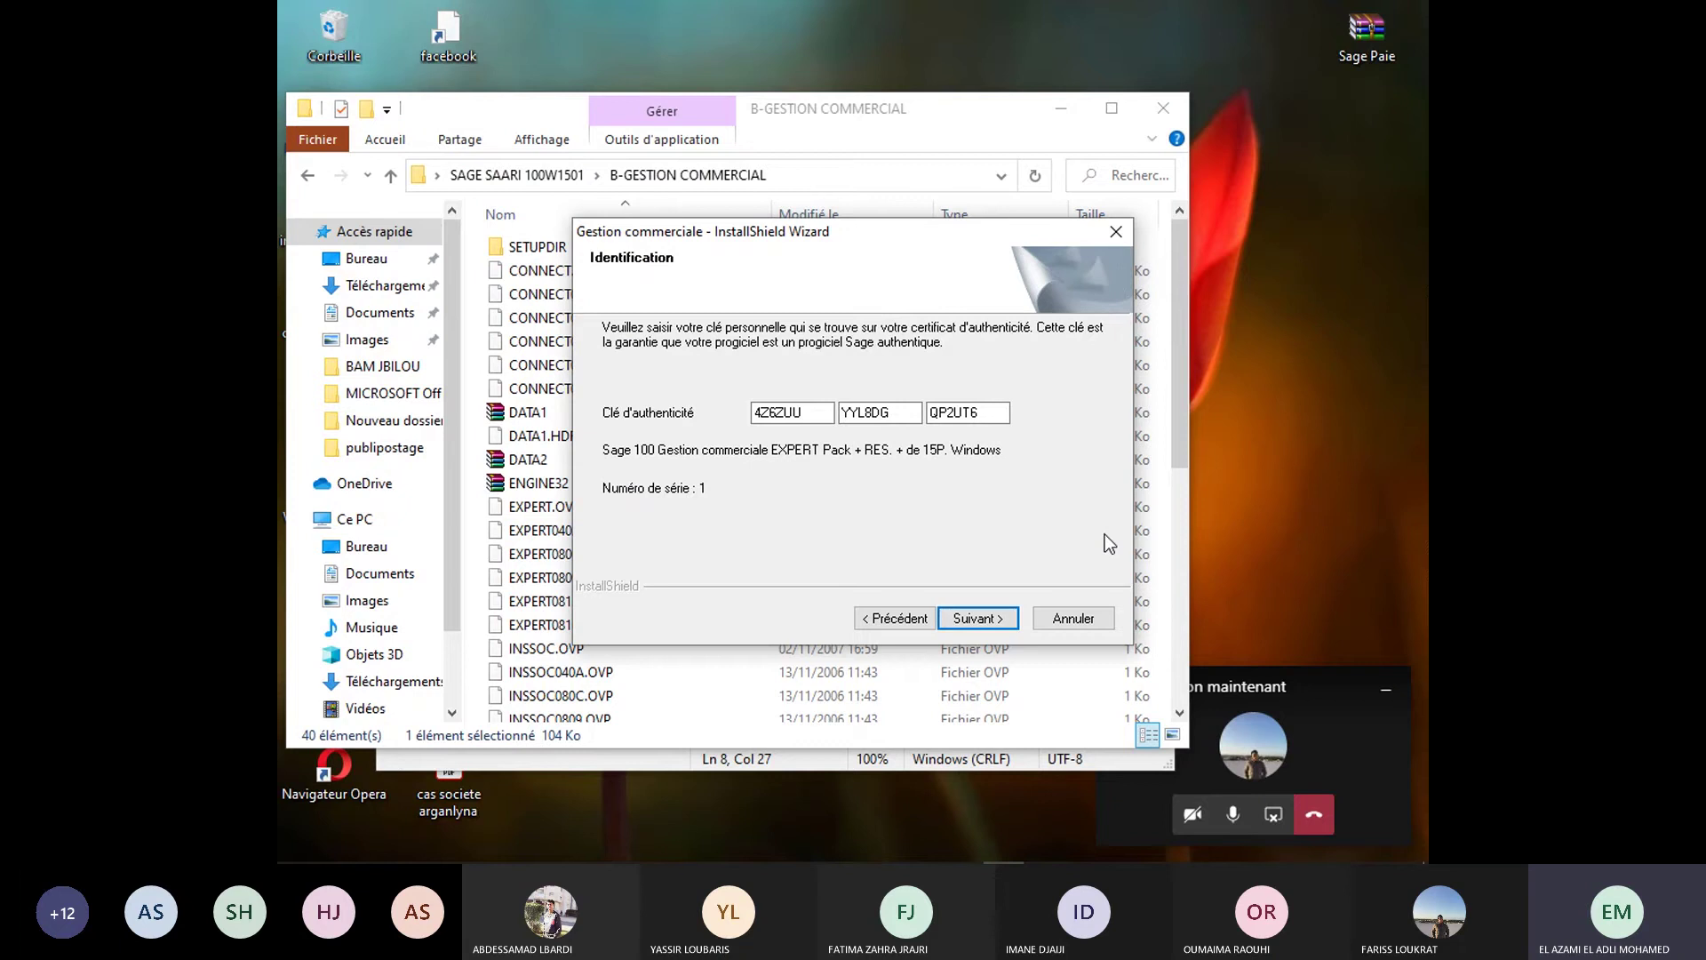
- Install Gestion commerciale through to the end of its wizard, and close the B-GESTION COMMERCIAL folder and the SERIAL file
key("Return")
left_click(1010, 617)
left_click(1004, 611)
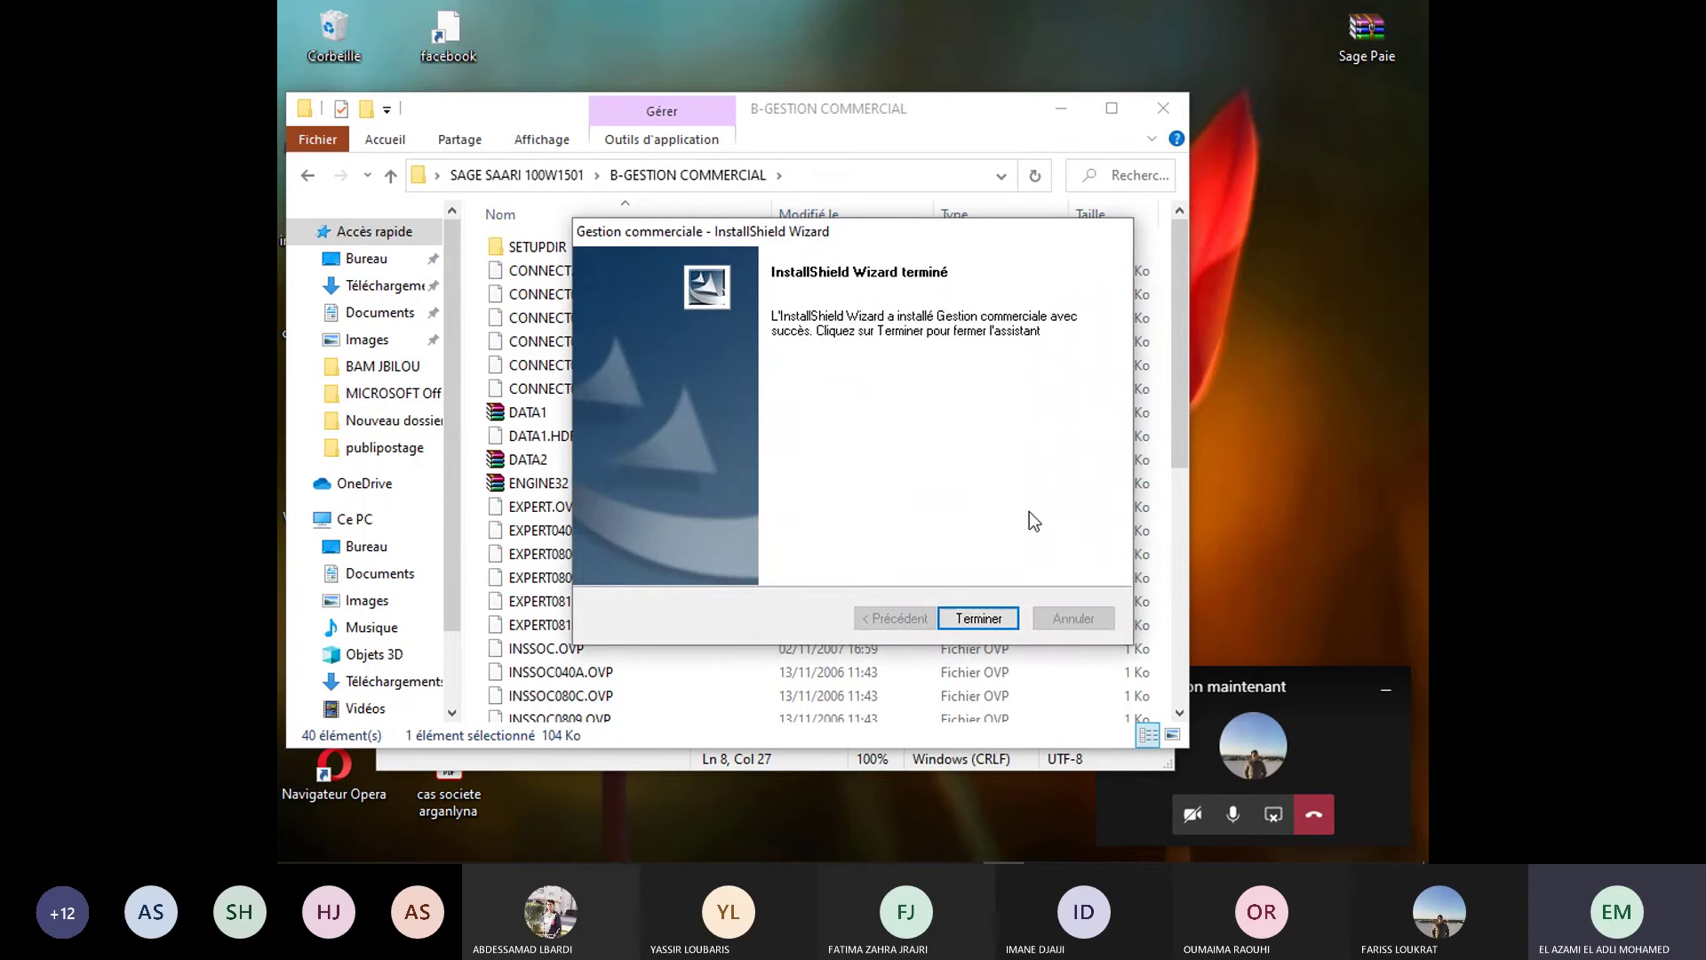
left_click(974, 617)
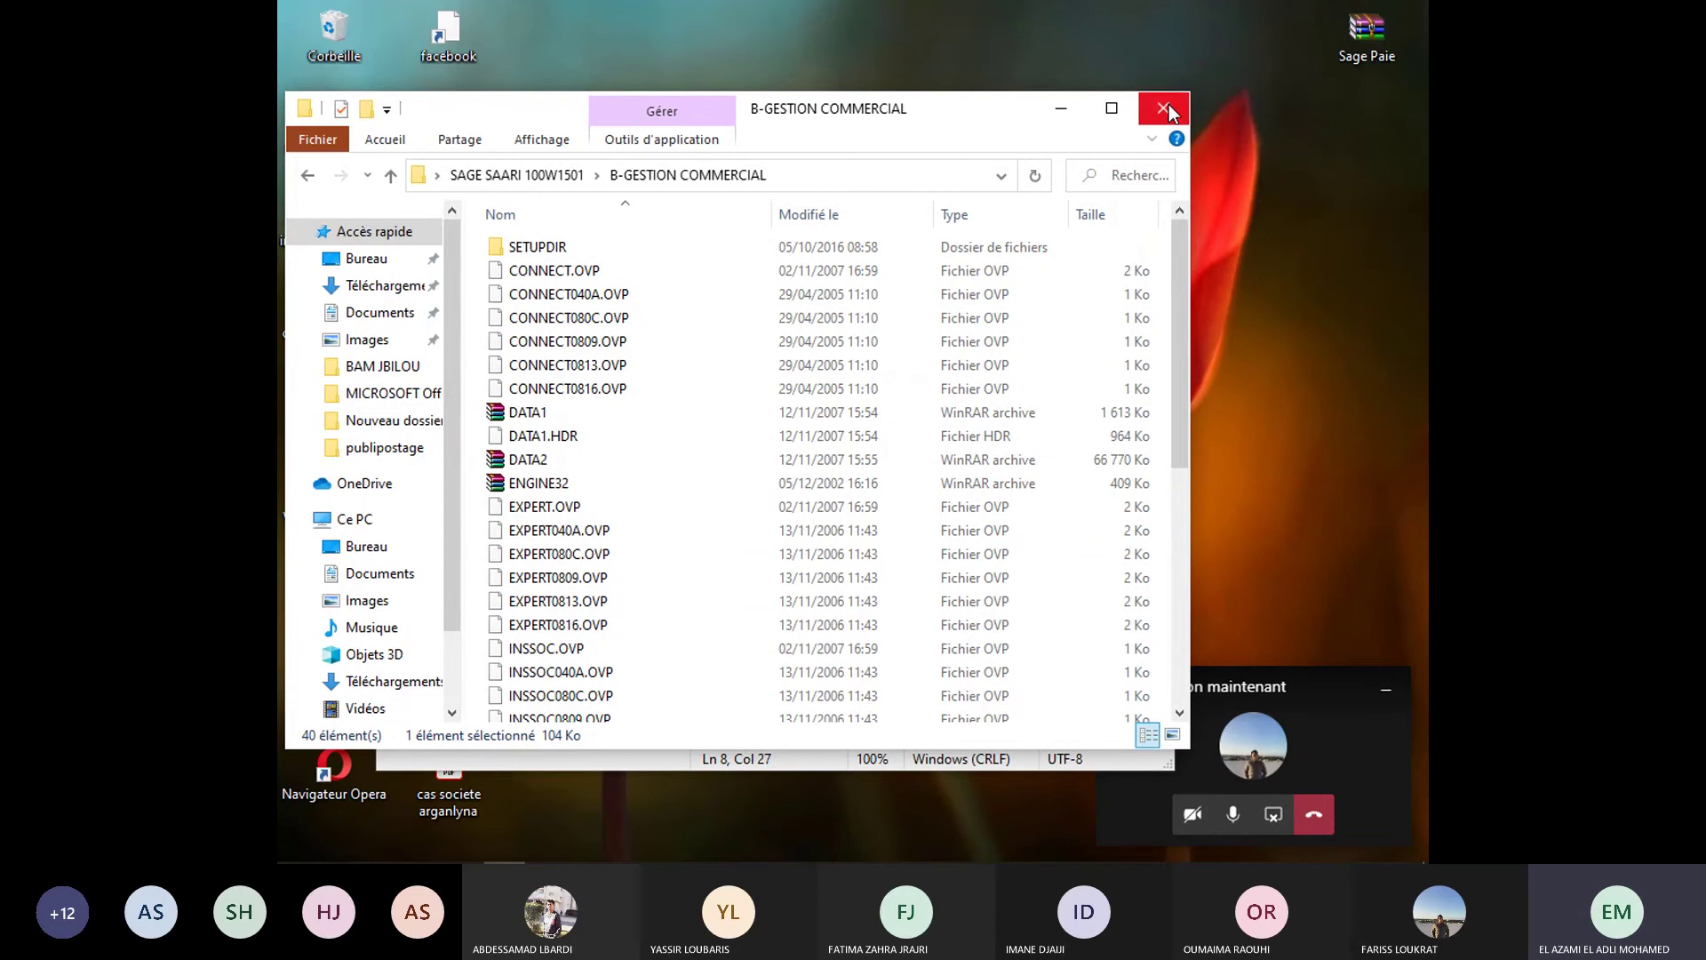
left_click(1170, 104)
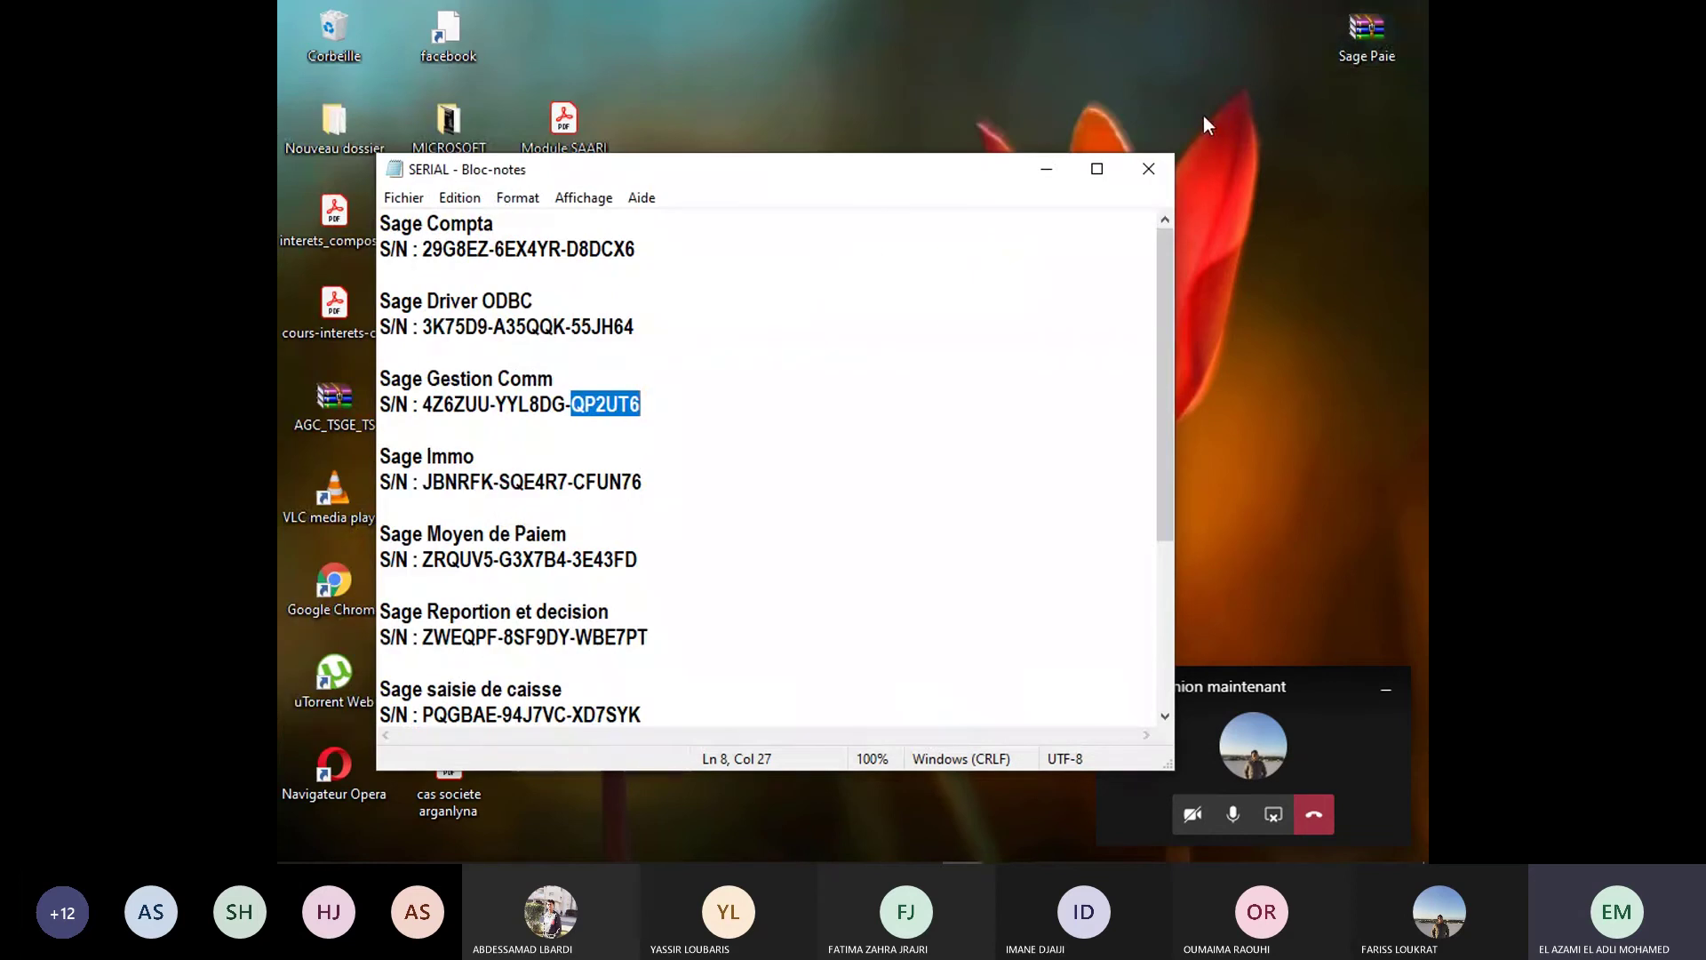
left_click(1165, 172)
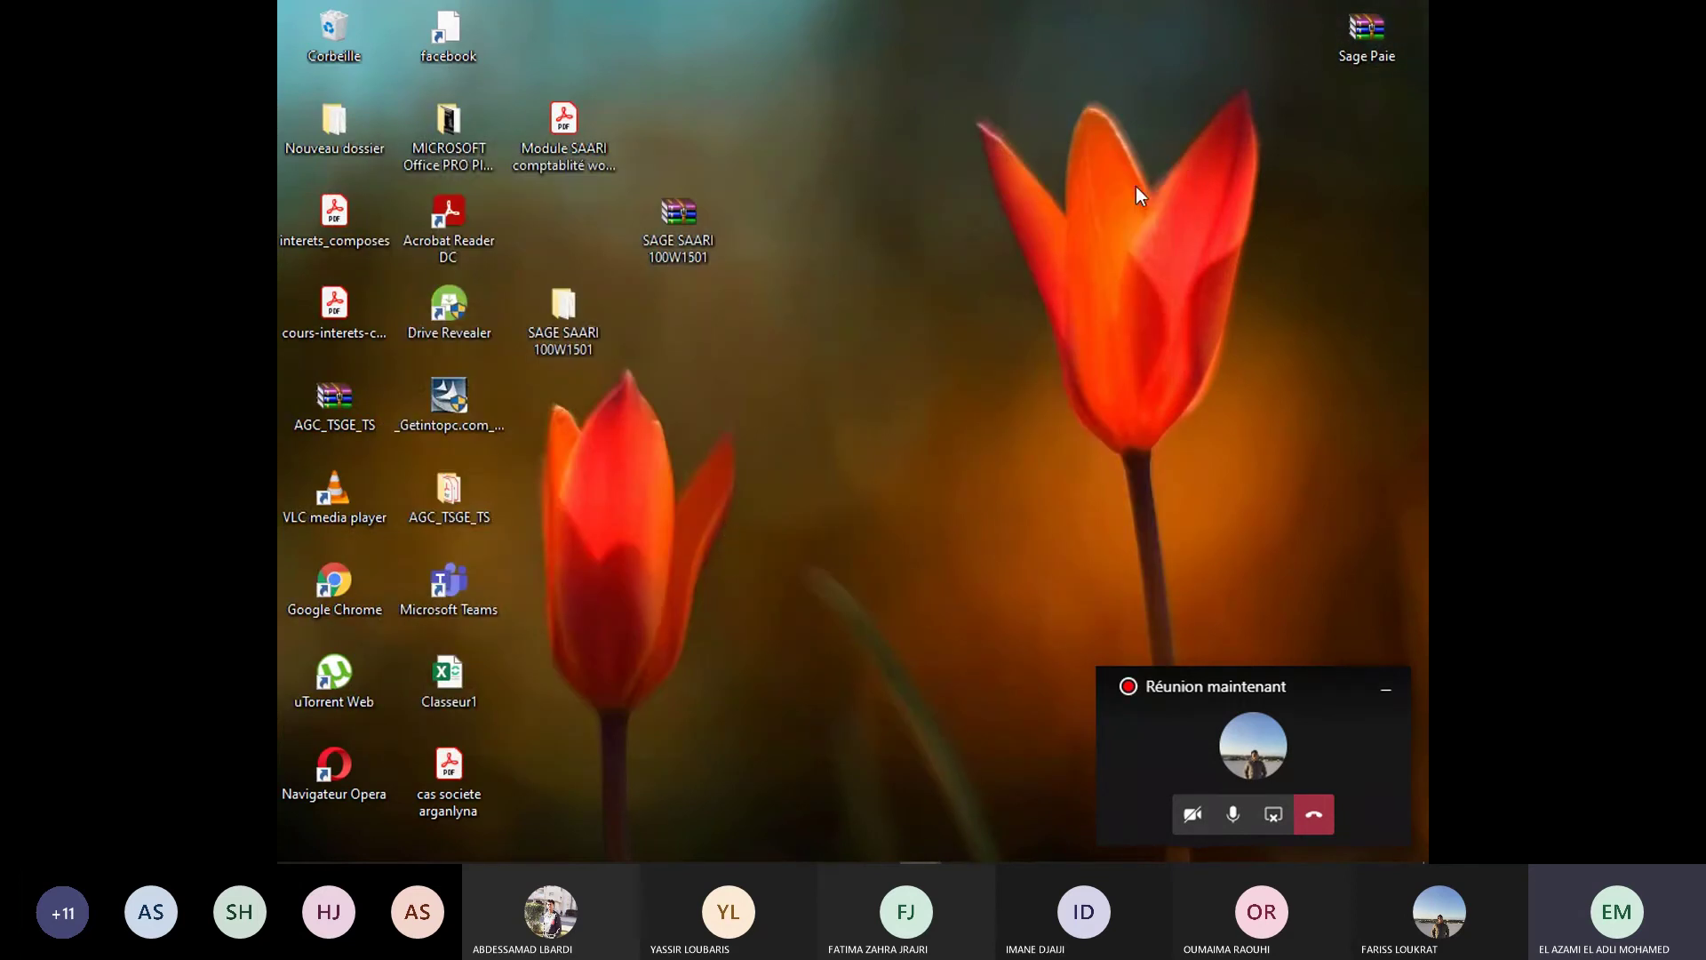
- Look up the installed Sage 100 Comptabilité and Sage 100 Gestion commerciale programs in the Sage folder of the full application list
mouse_move(296, 849)
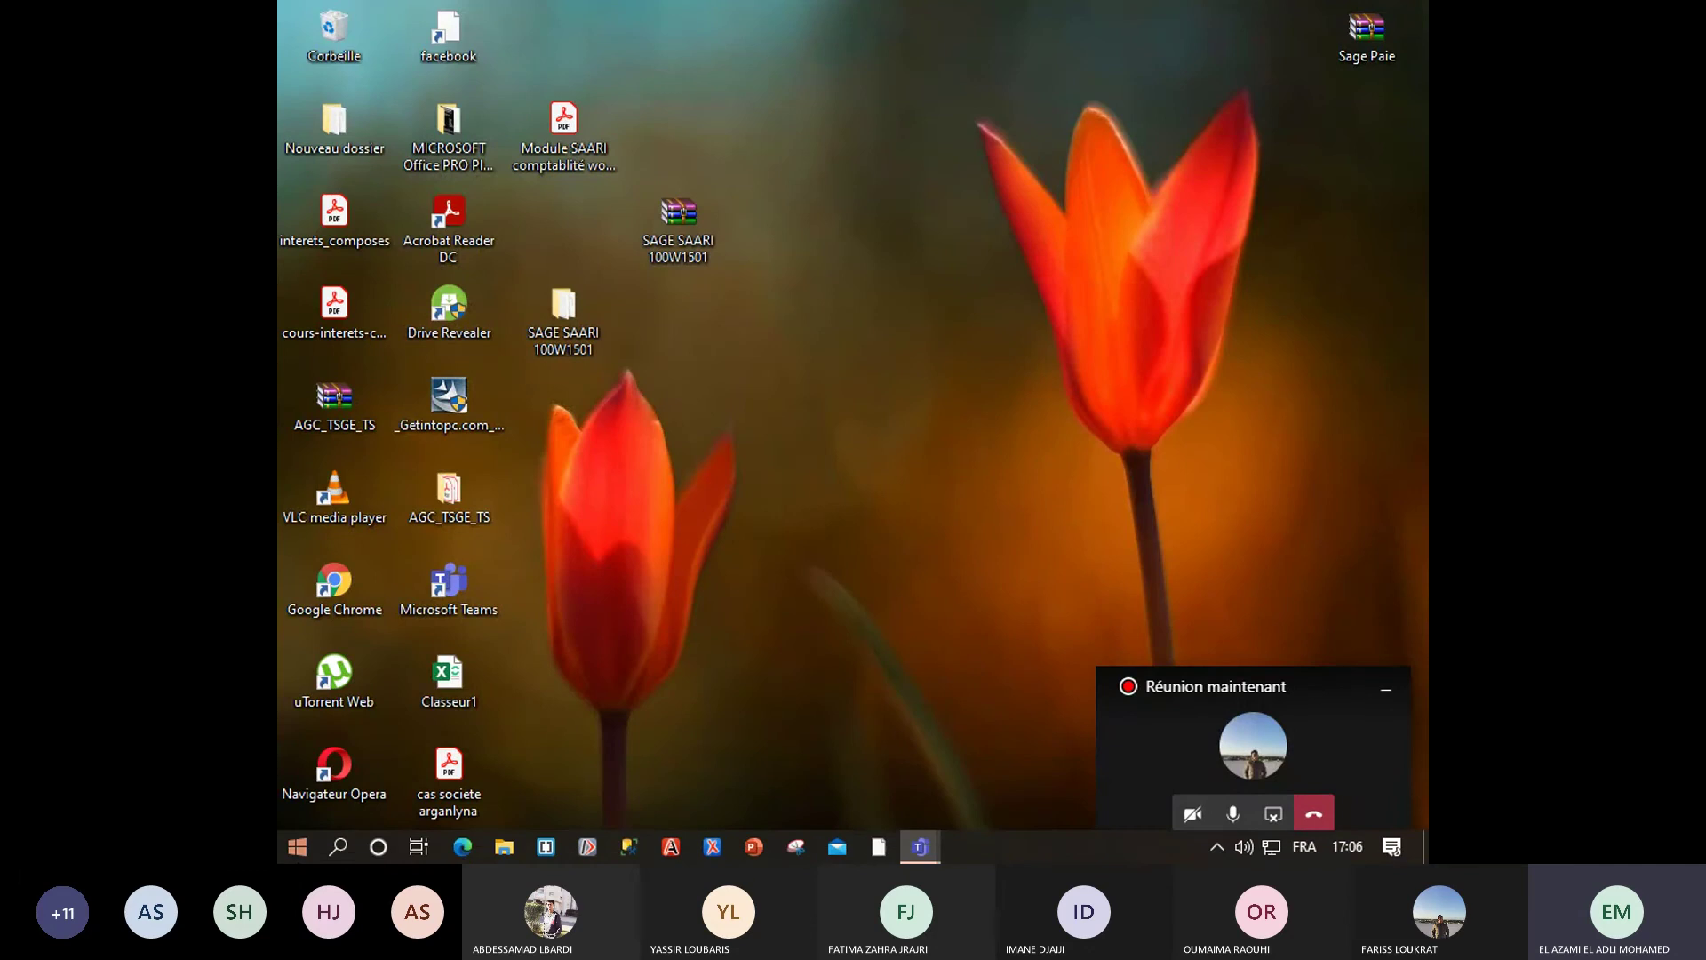
left_click(296, 847)
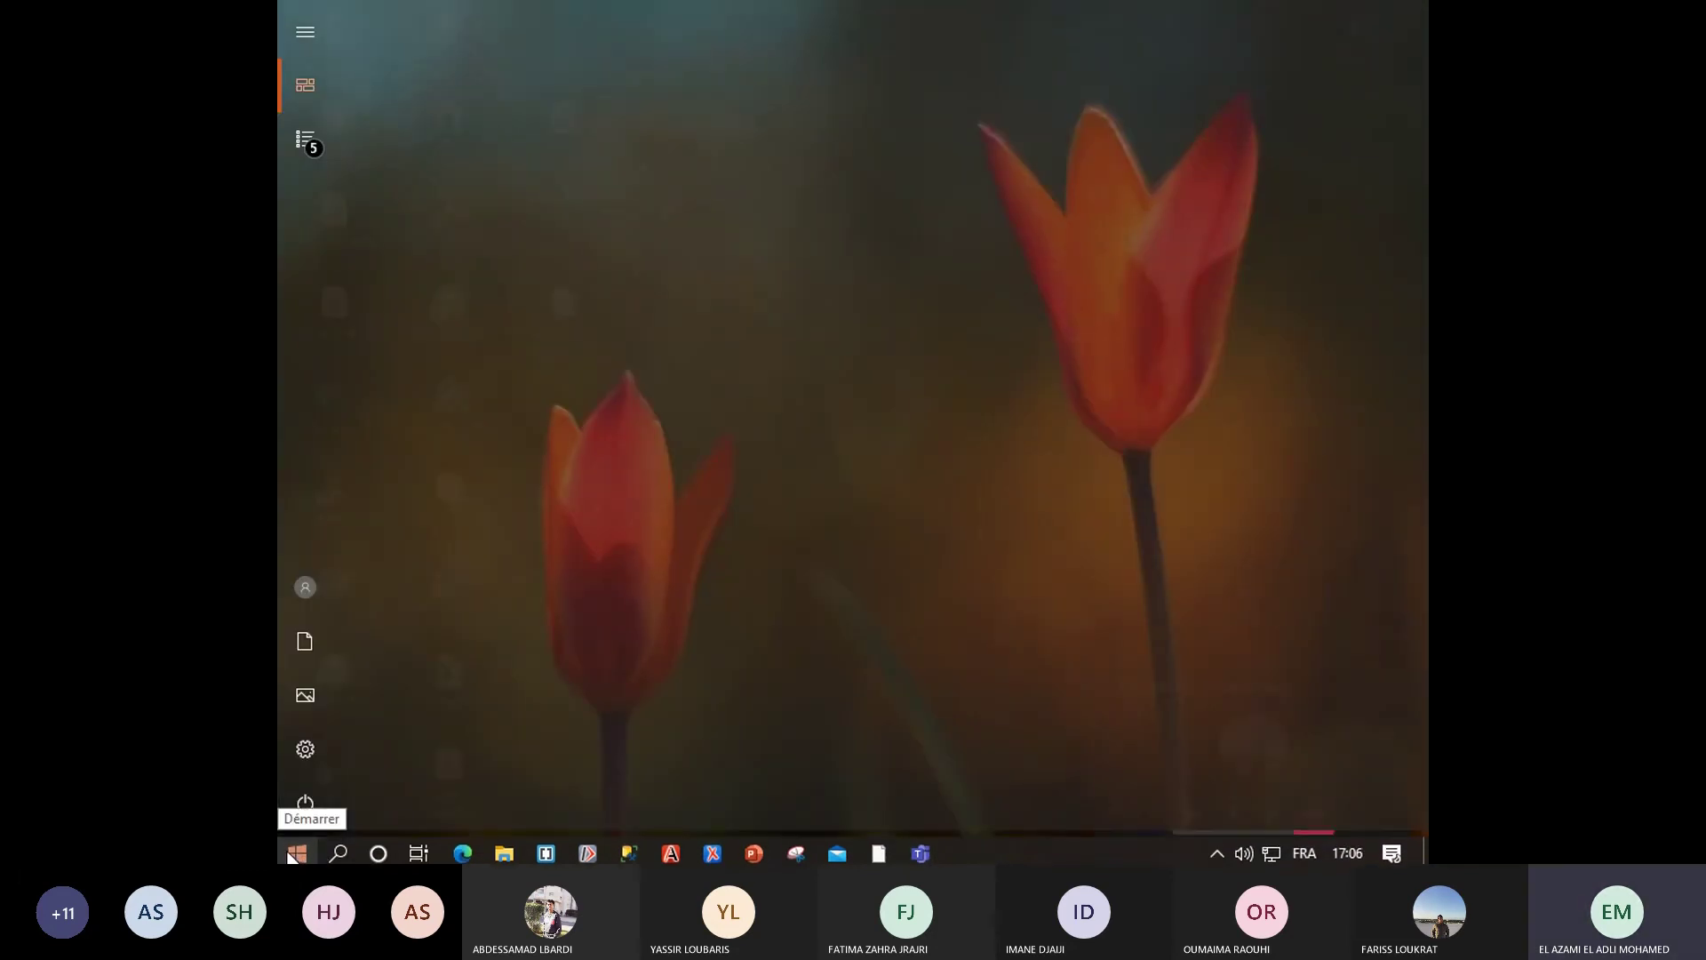
left_click(294, 850)
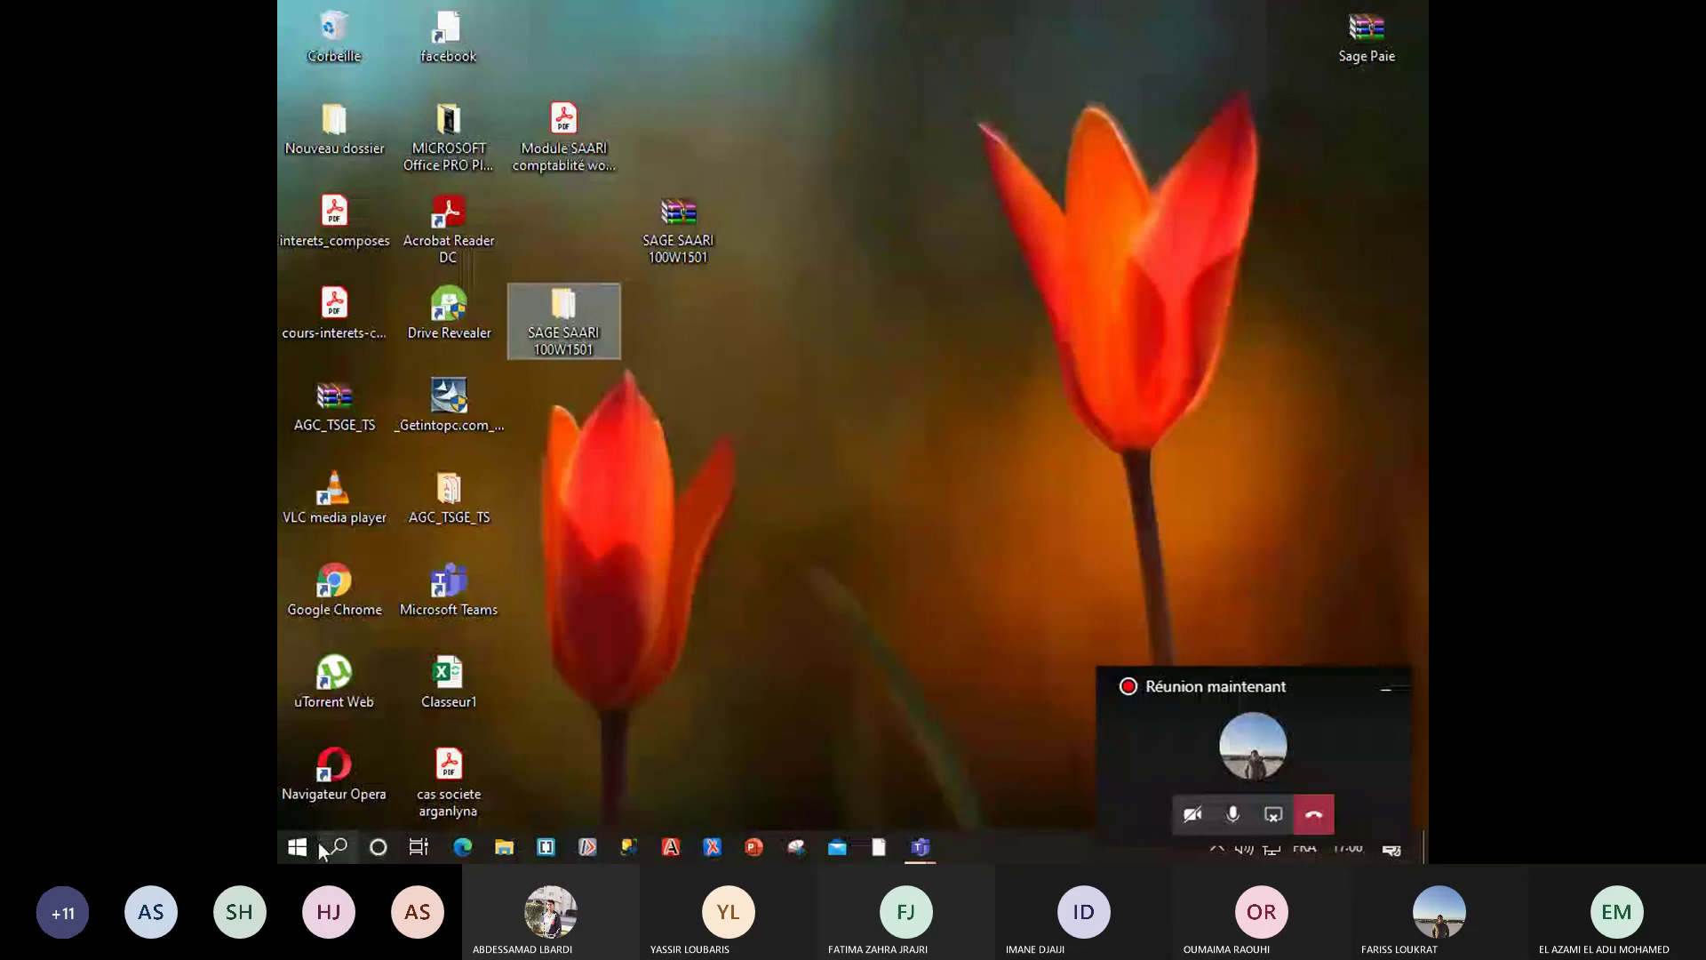
left_click(296, 847)
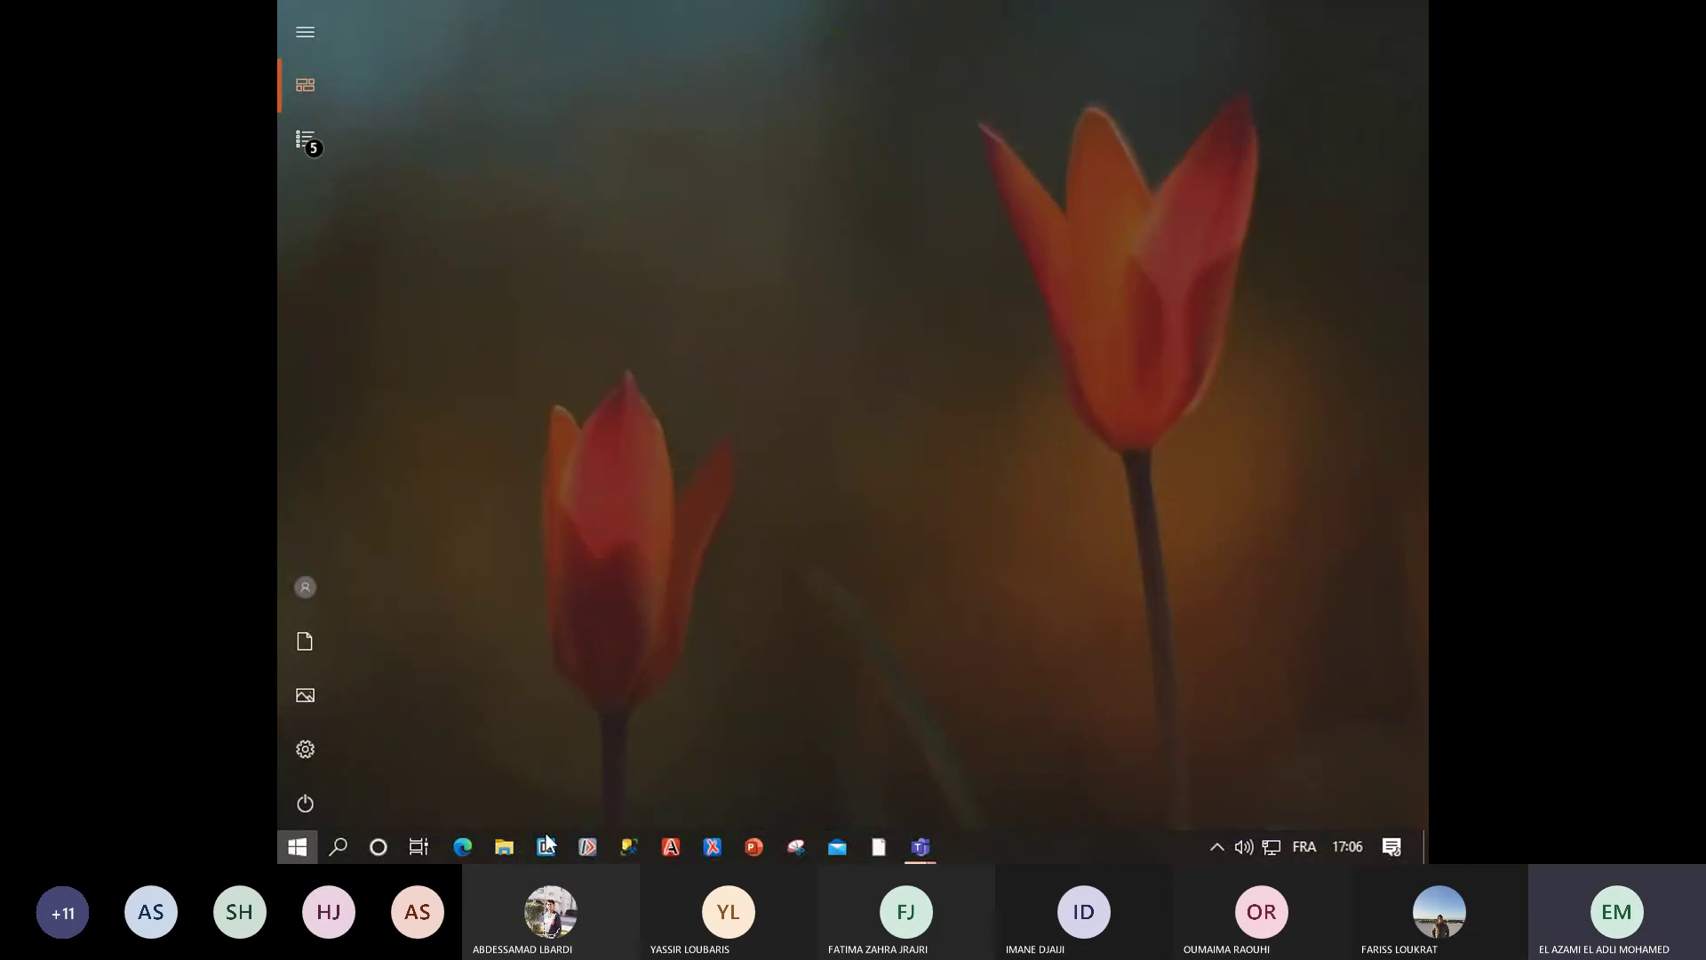
mouse_move(321, 502)
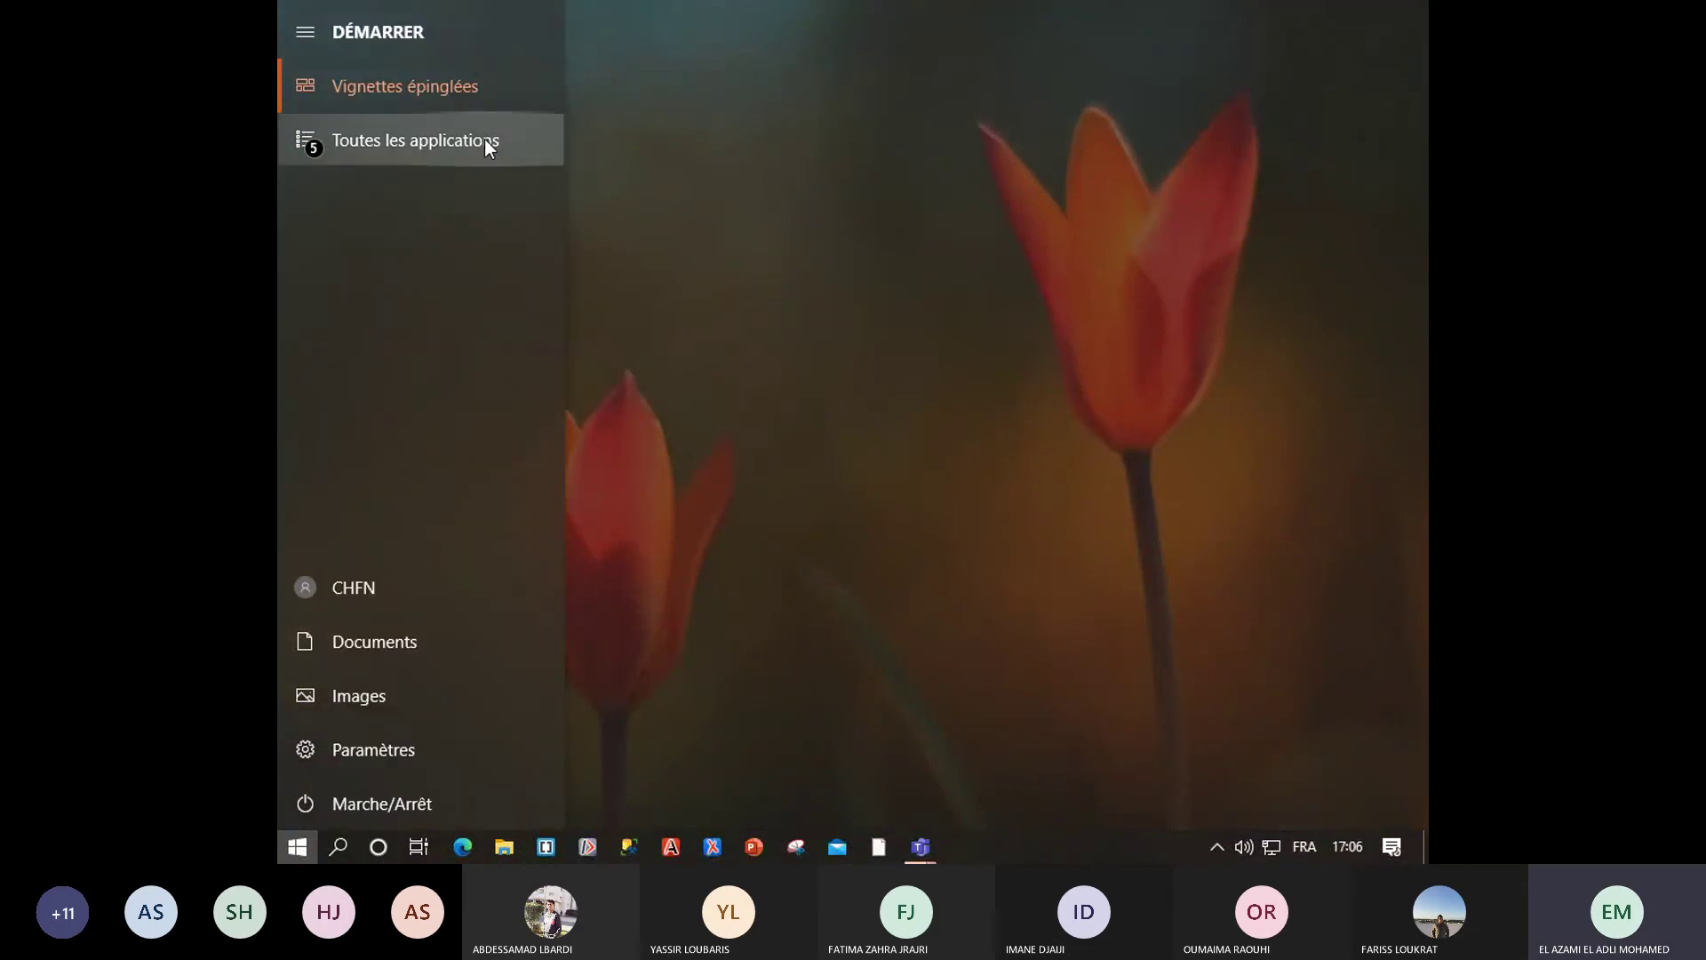
left_click(455, 143)
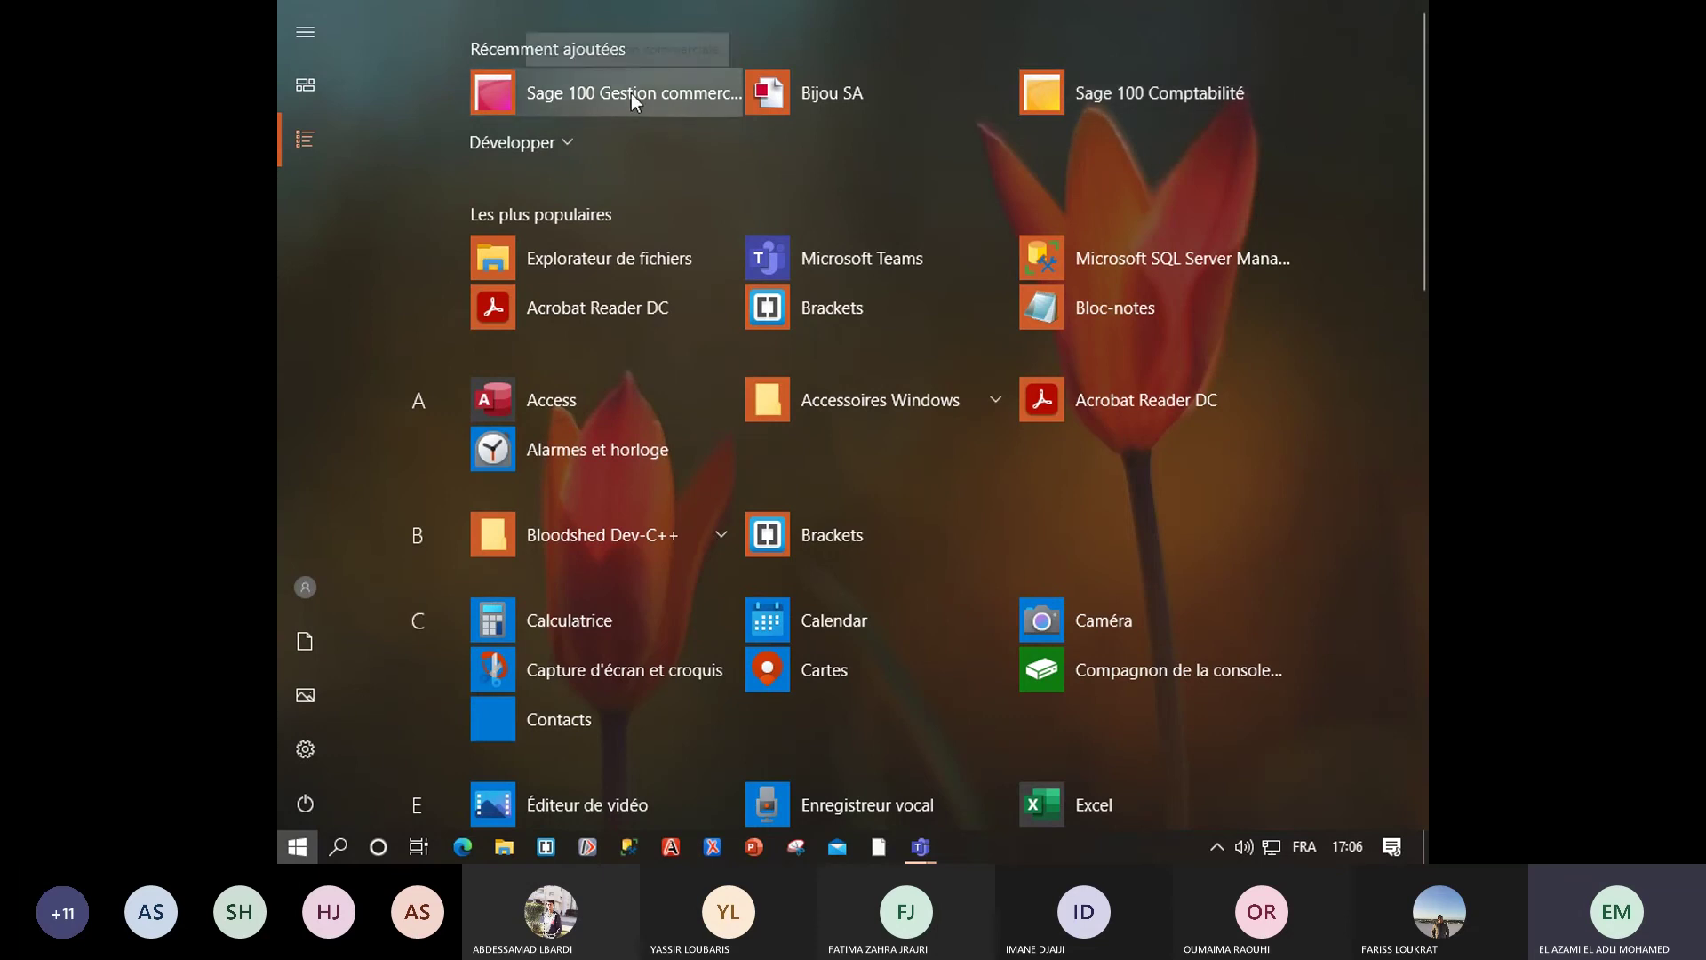
scroll(745, 513, "down", 10)
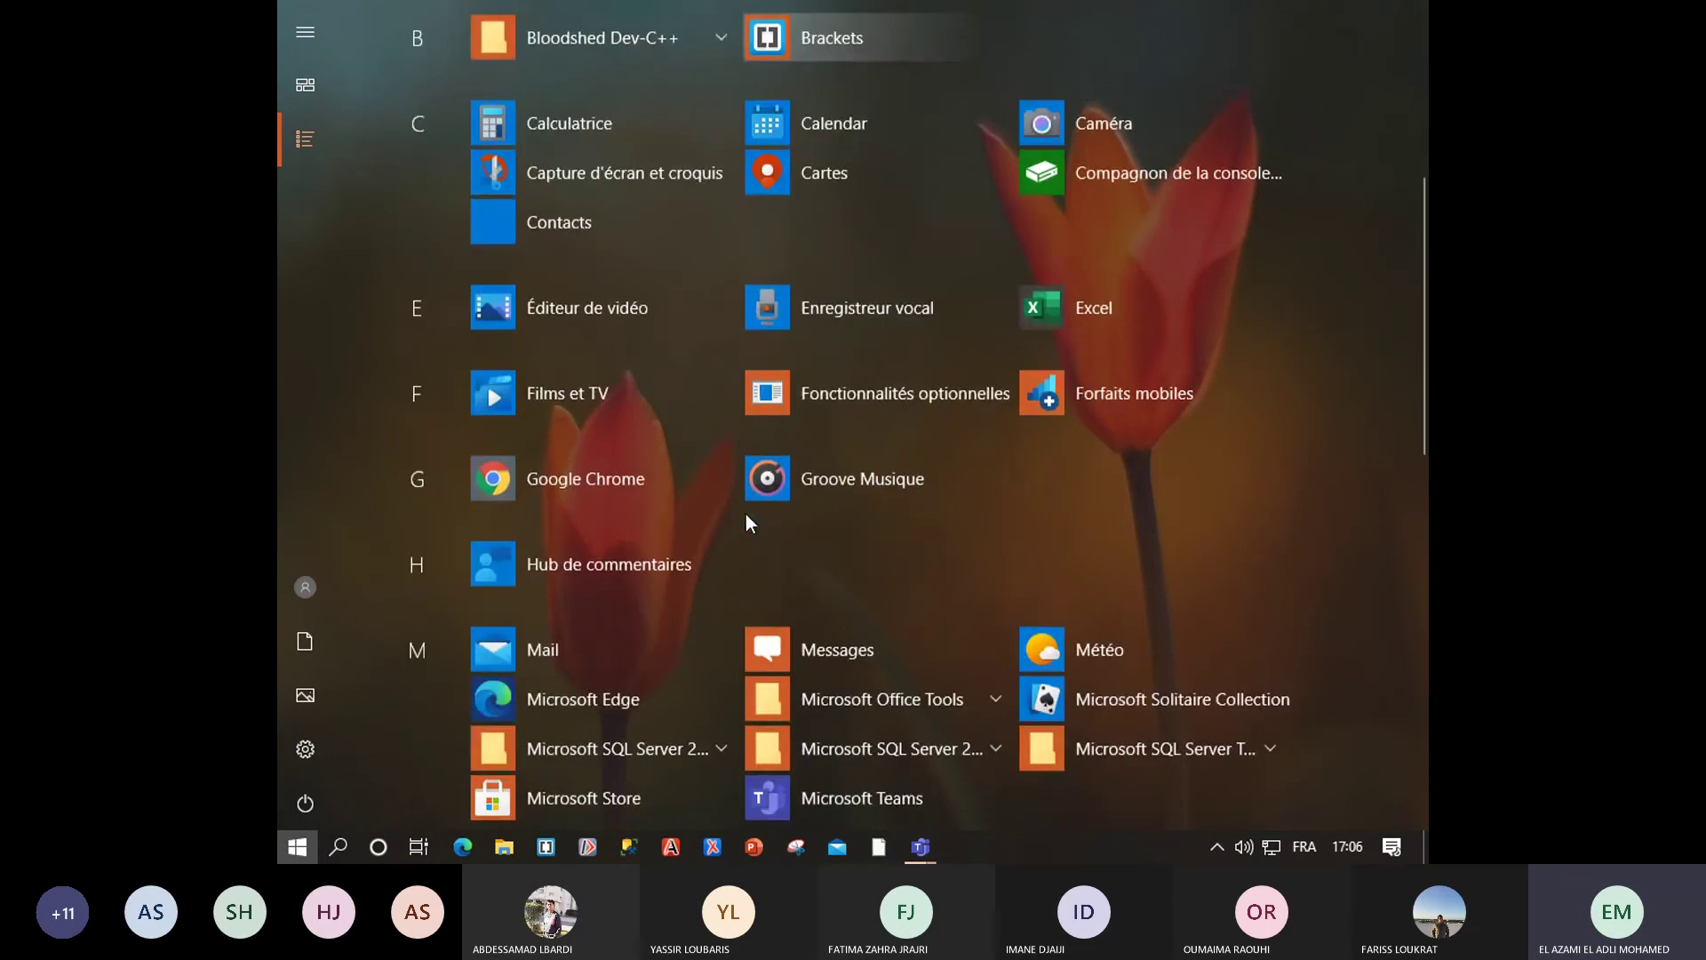
scroll(744, 515, "down", 3)
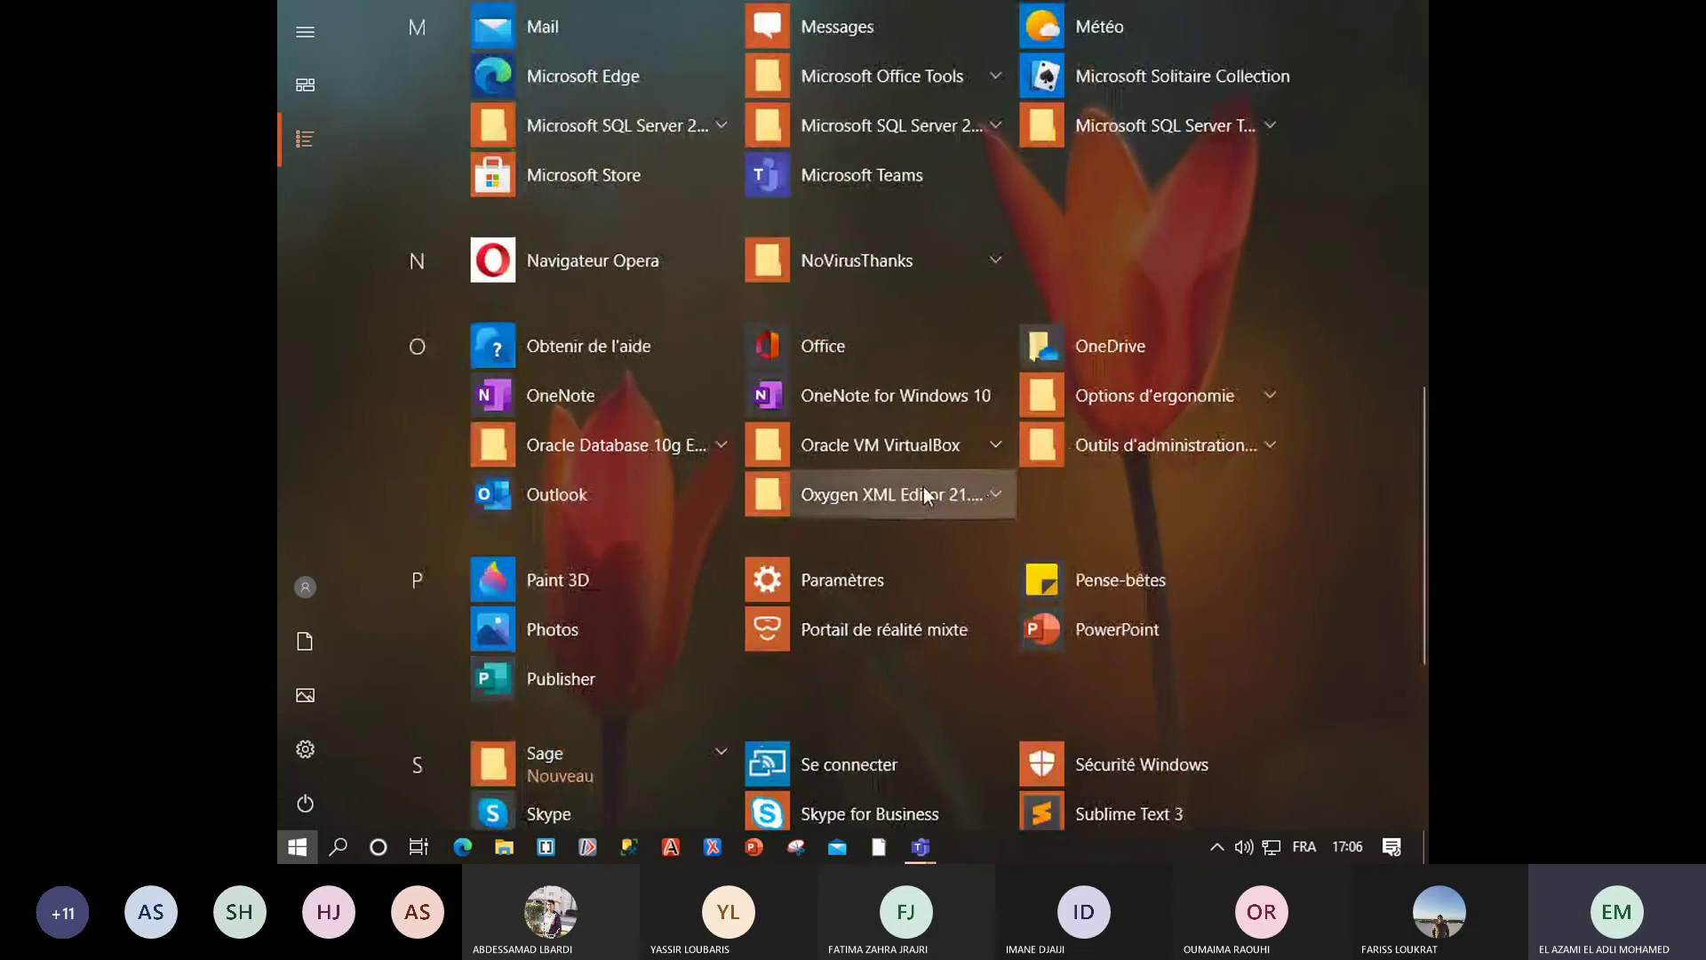
scroll(925, 487, "down", 3)
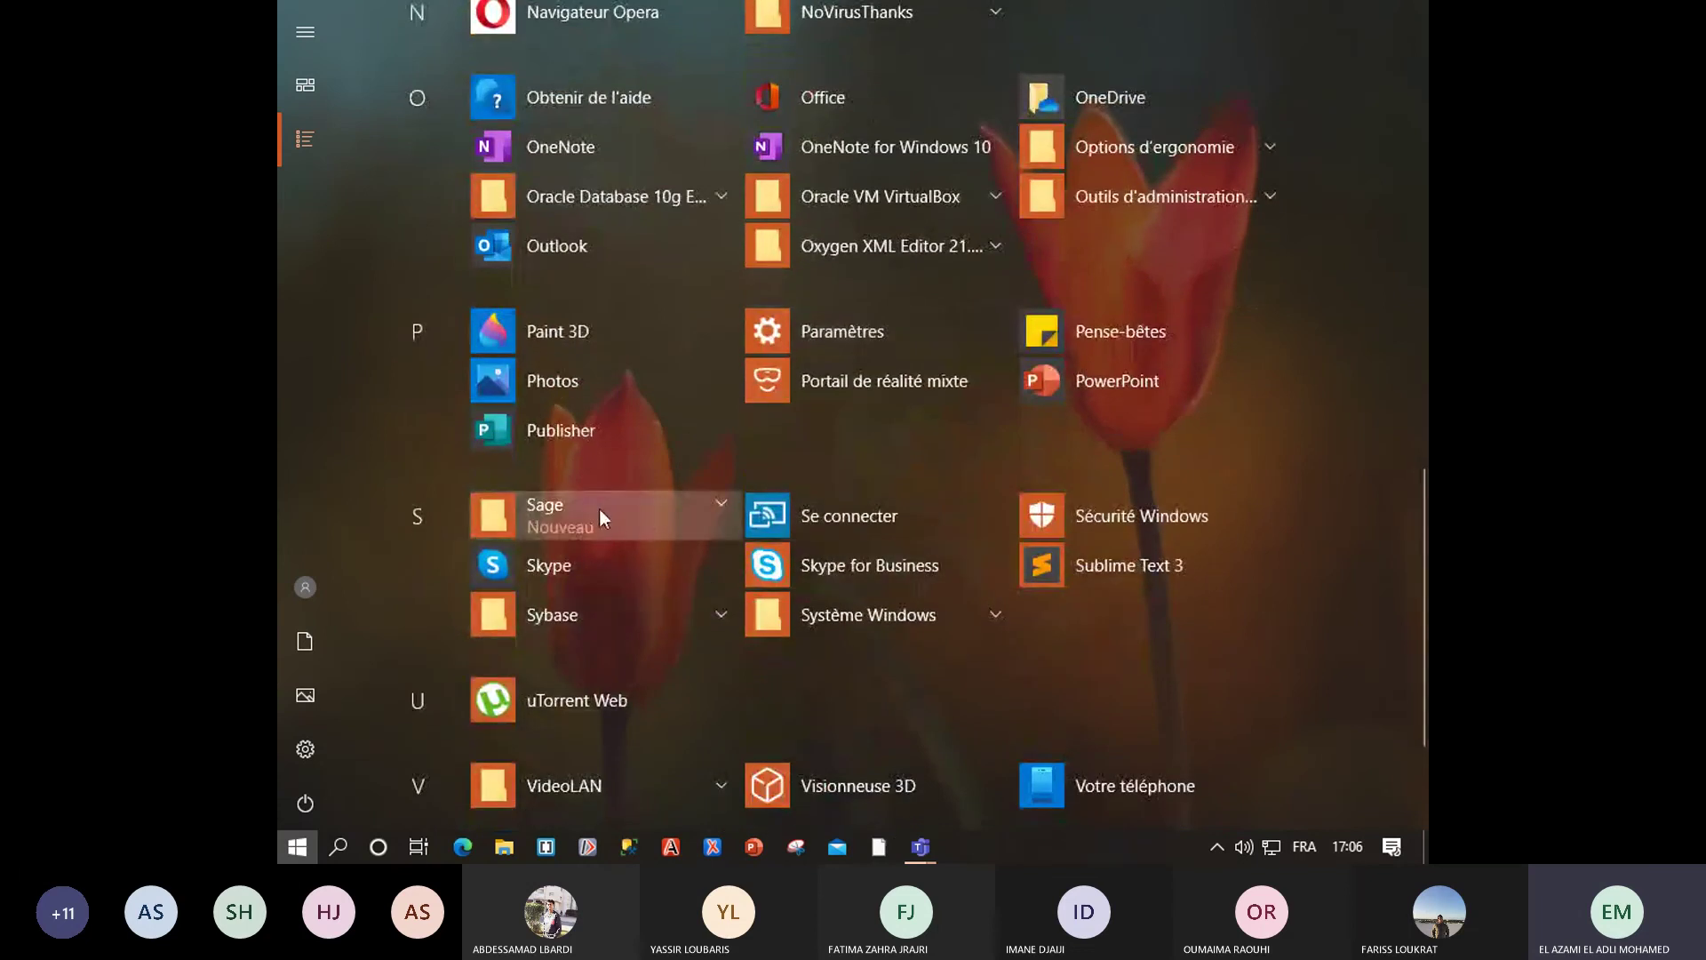
left_click(719, 507)
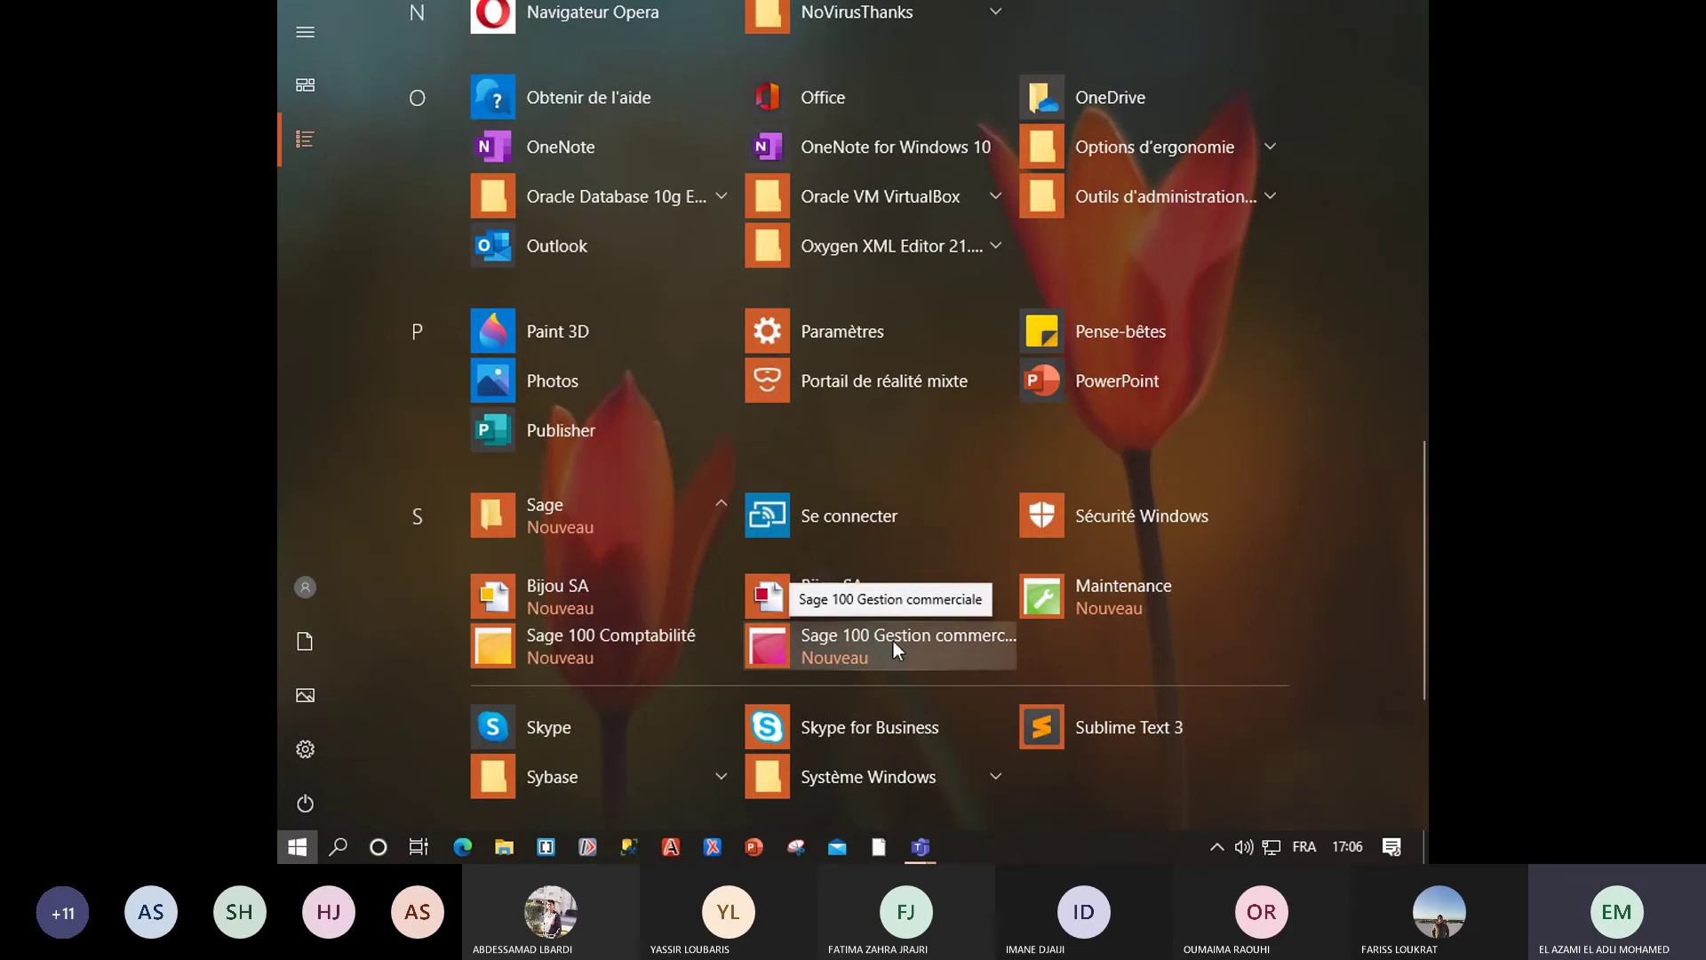
left_click(573, 658)
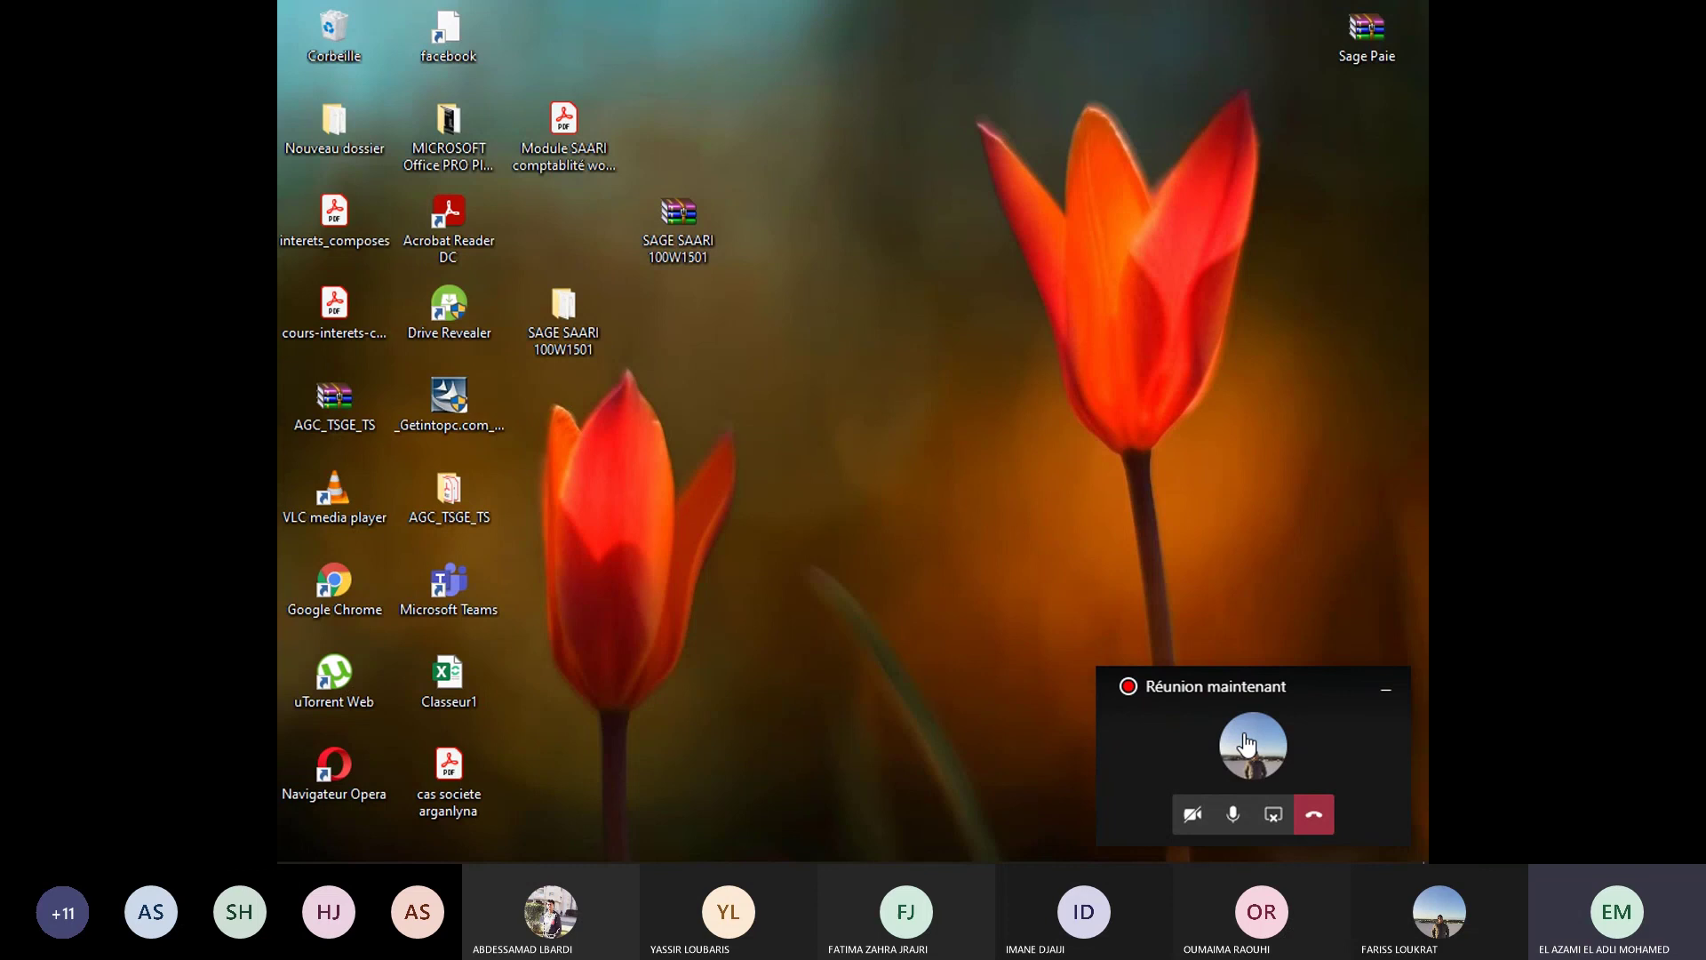
- Switch to the Microsoft Teams meeting window and stop sharing the screen
left_click(1267, 782)
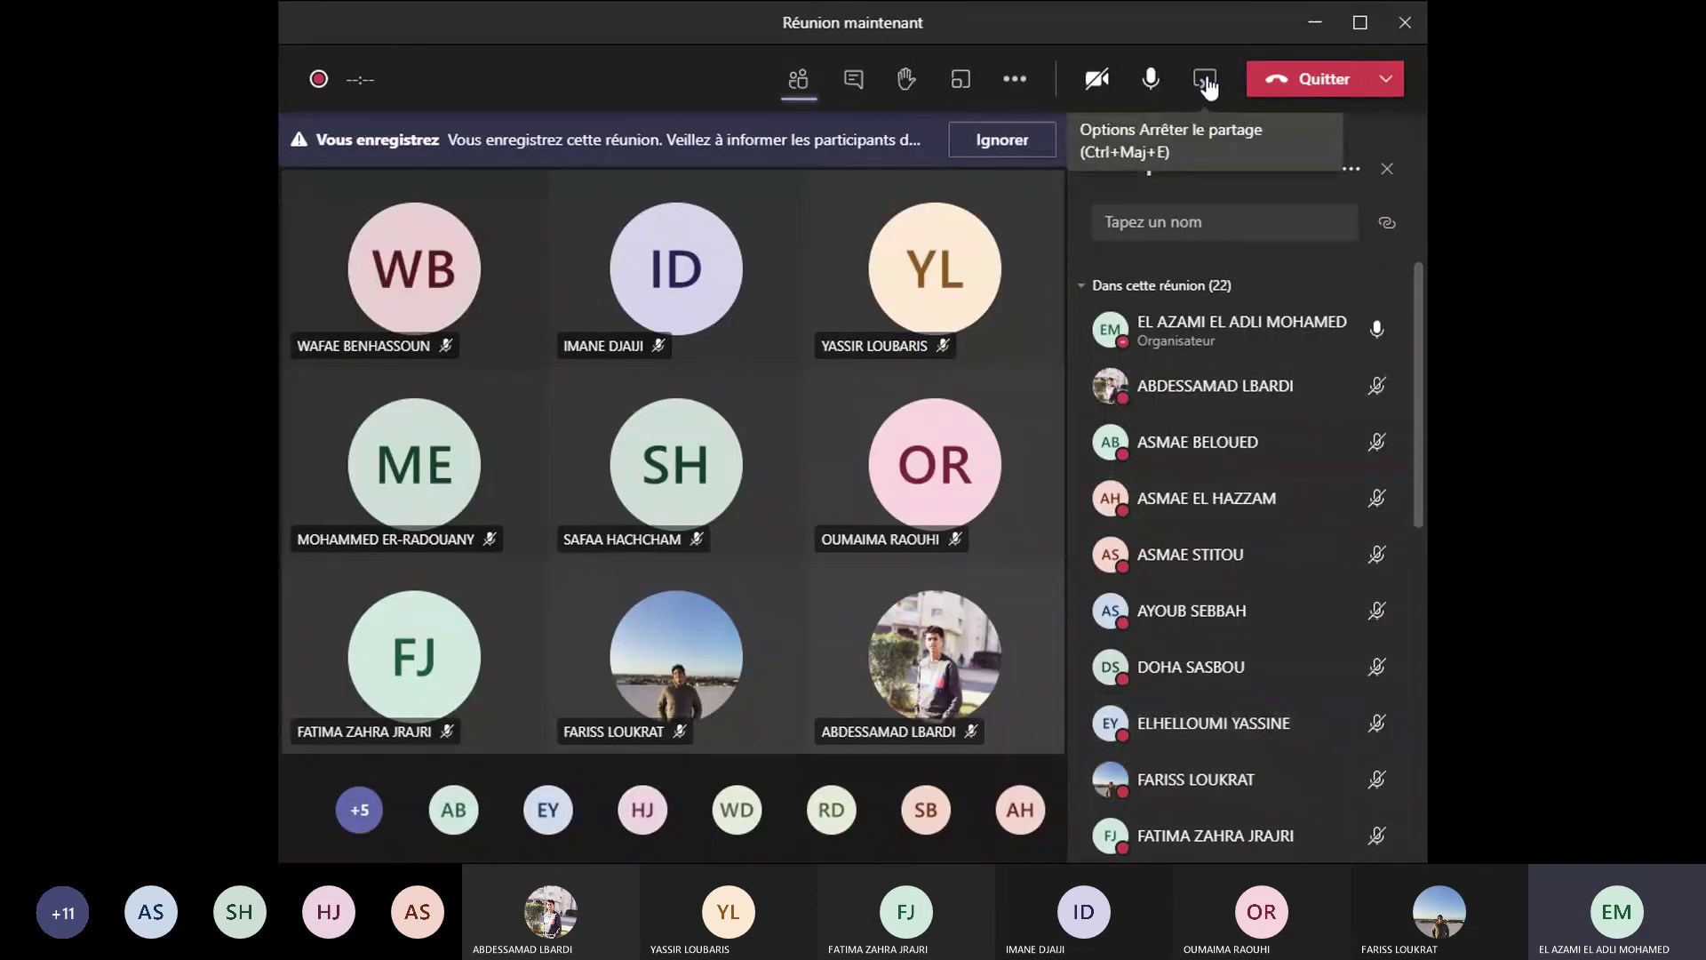
left_click(1227, 69)
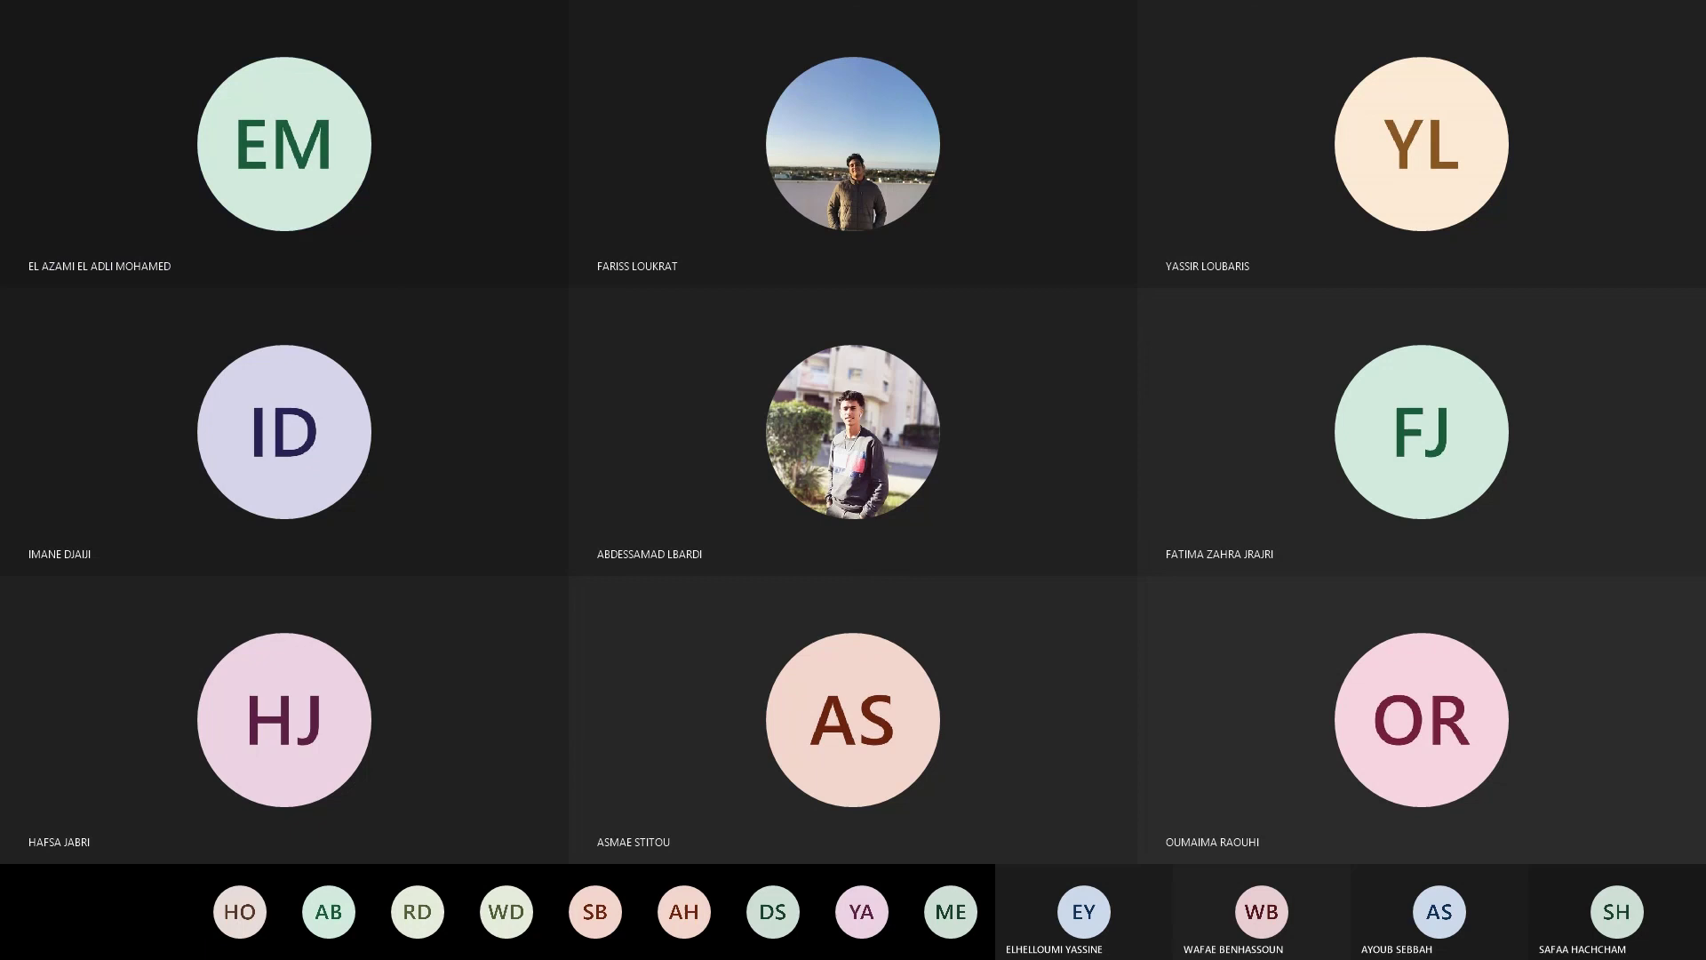